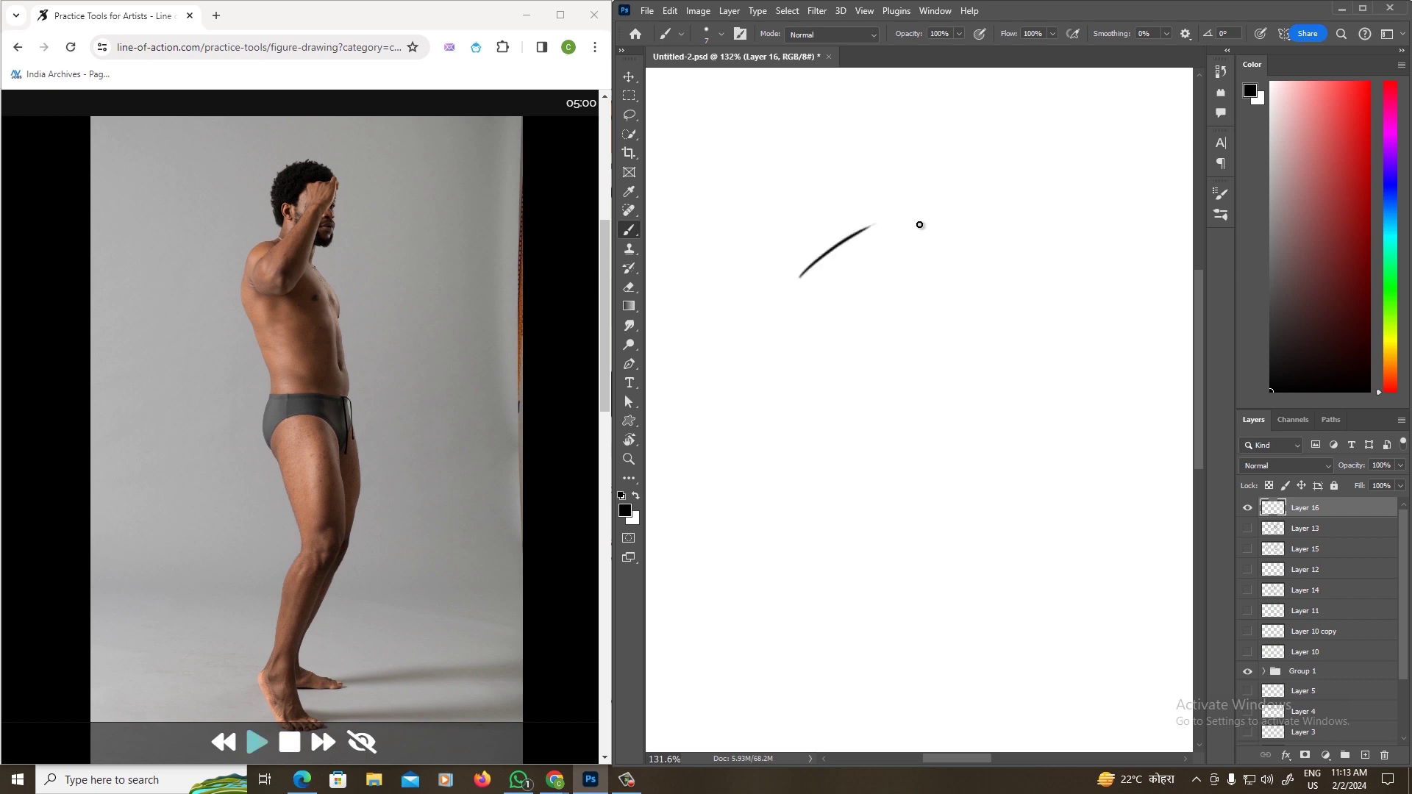
- Undo the stray brush stroke and mark the back, side-plane, front and hip lines in pink over the standing man's torso photo
key("ctrl+z")
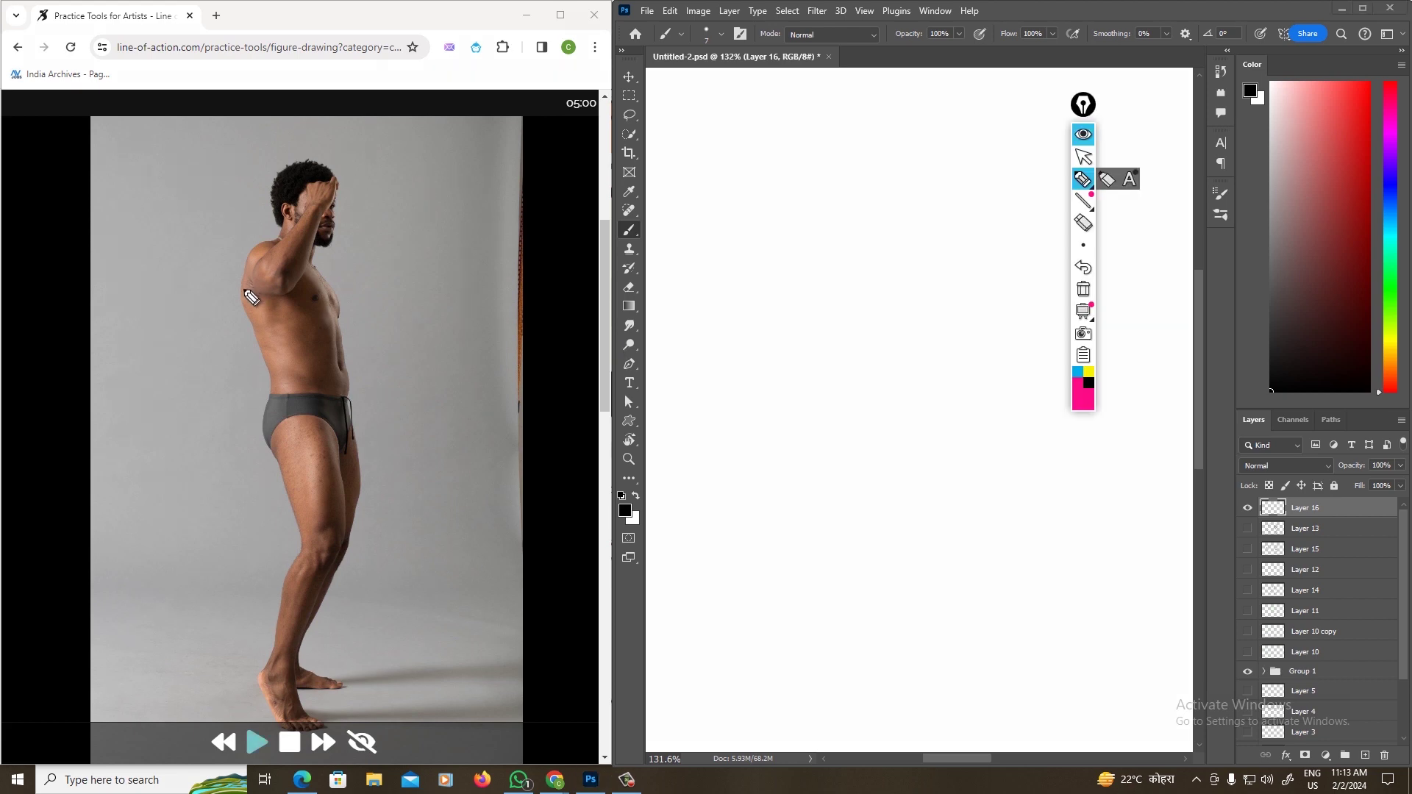
left_click_drag(244, 289, 280, 392)
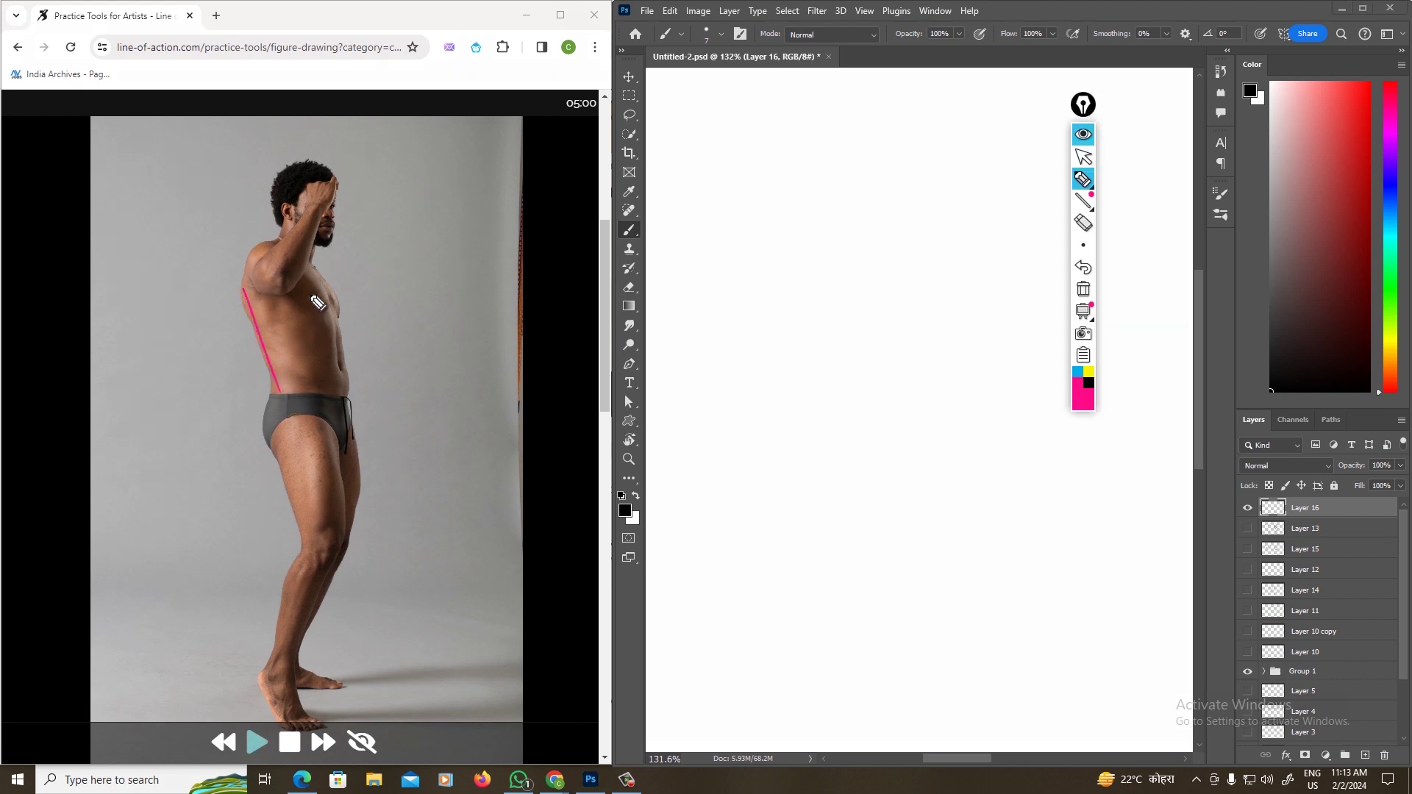
left_click_drag(296, 275, 328, 414)
left_click_drag(268, 363, 270, 439)
left_click_drag(266, 439, 336, 439)
mouse_move(293, 262)
left_mouse_down()
mouse_move(344, 289)
mouse_move(374, 420)
left_mouse_up()
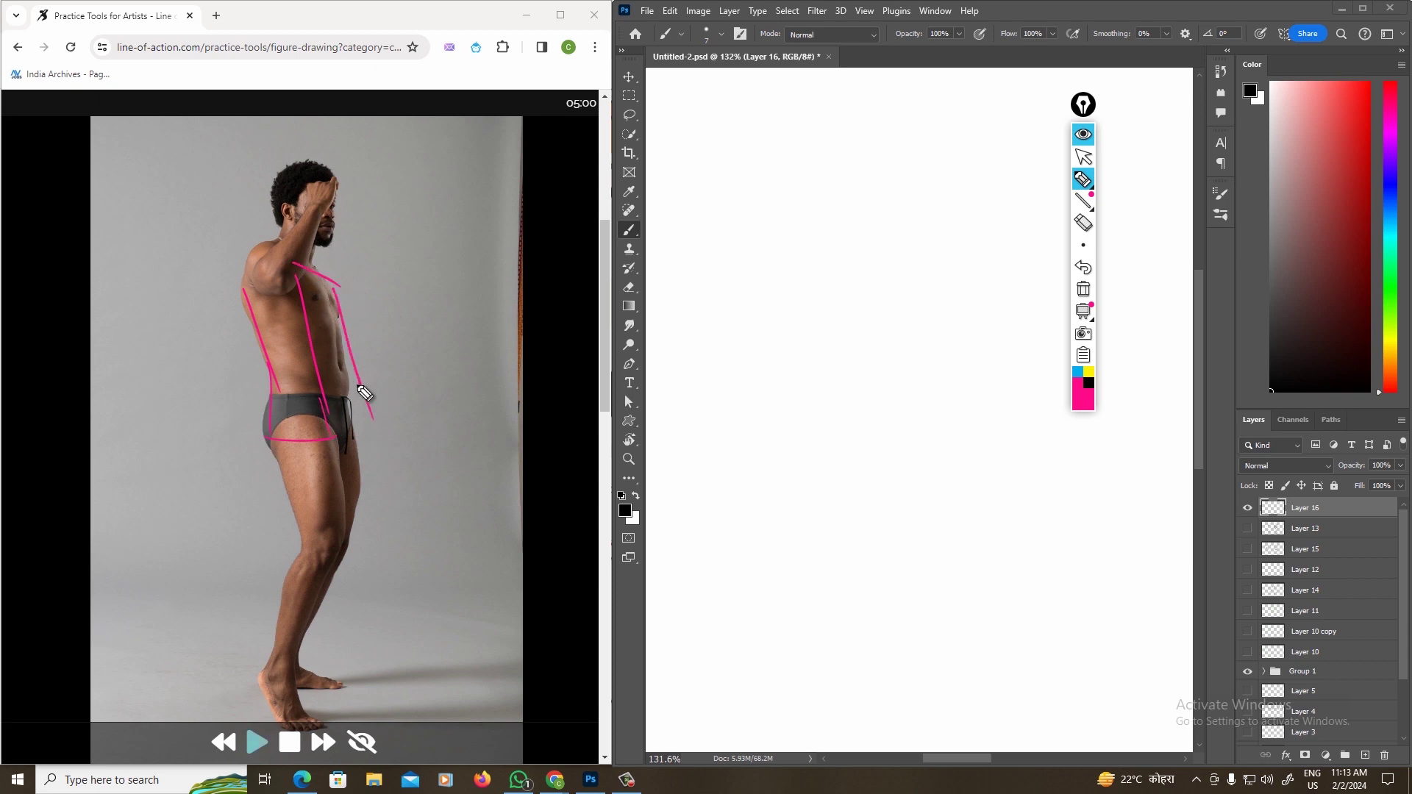
- Move the annotation toolbar beside the reference photo and sketch the closed, curved outline of the standing man's torso on the canvas
mouse_move(1081, 105)
left_mouse_down()
mouse_move(854, 157)
mouse_move(603, 113)
left_mouse_up()
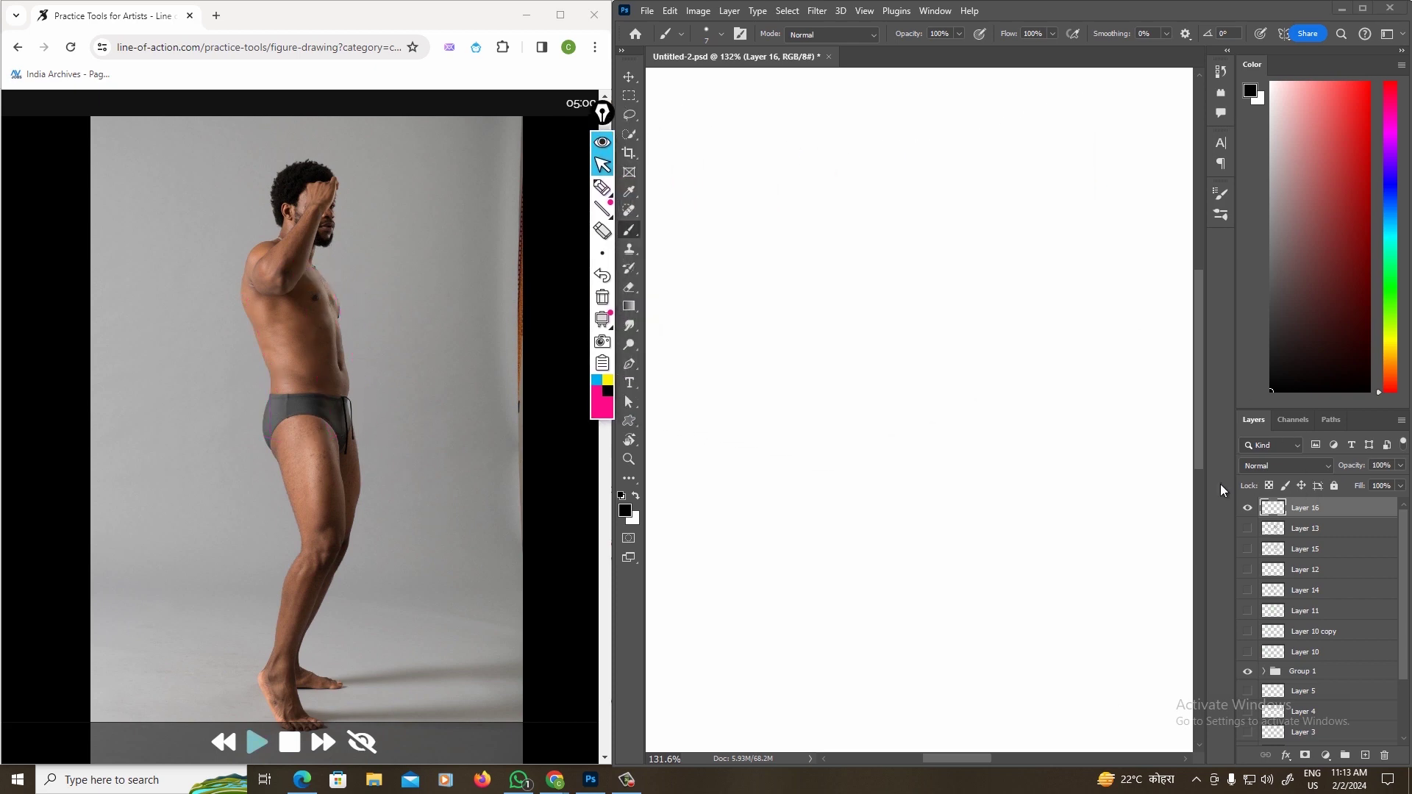
left_click(986, 5)
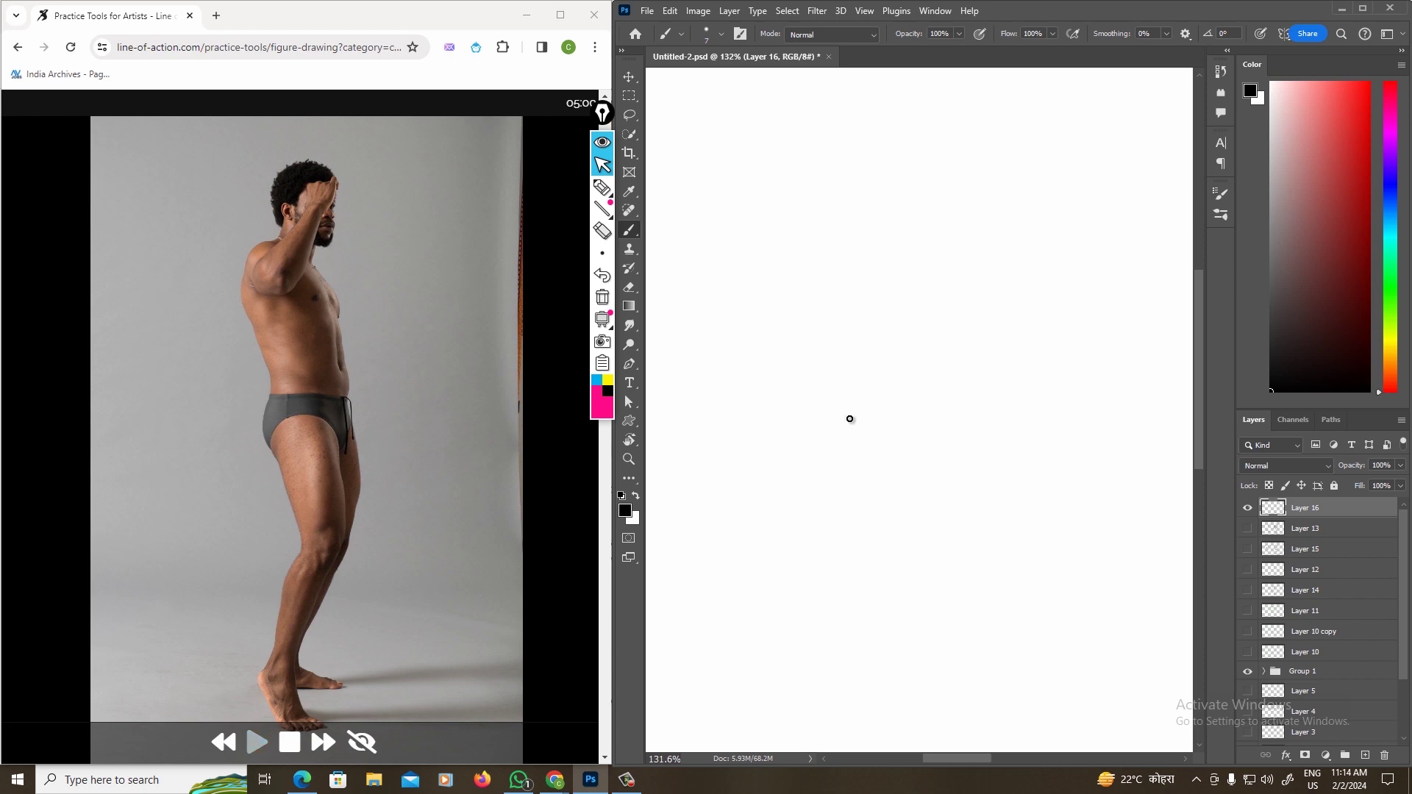
left_click_drag(841, 213, 925, 438)
left_click_drag(798, 214, 866, 228)
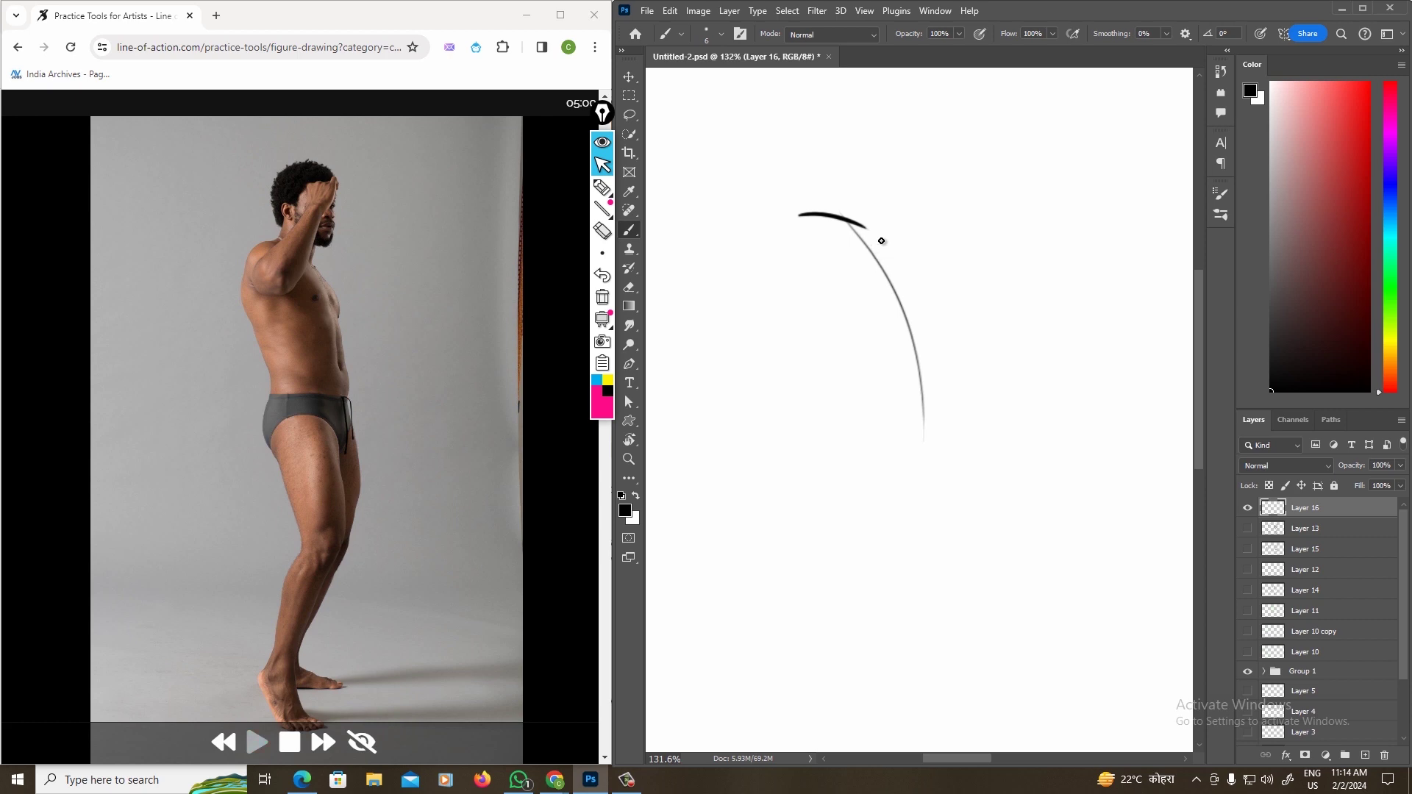
mouse_move(873, 233)
left_mouse_down()
mouse_move(915, 314)
mouse_move(940, 420)
mouse_move(843, 444)
left_mouse_up()
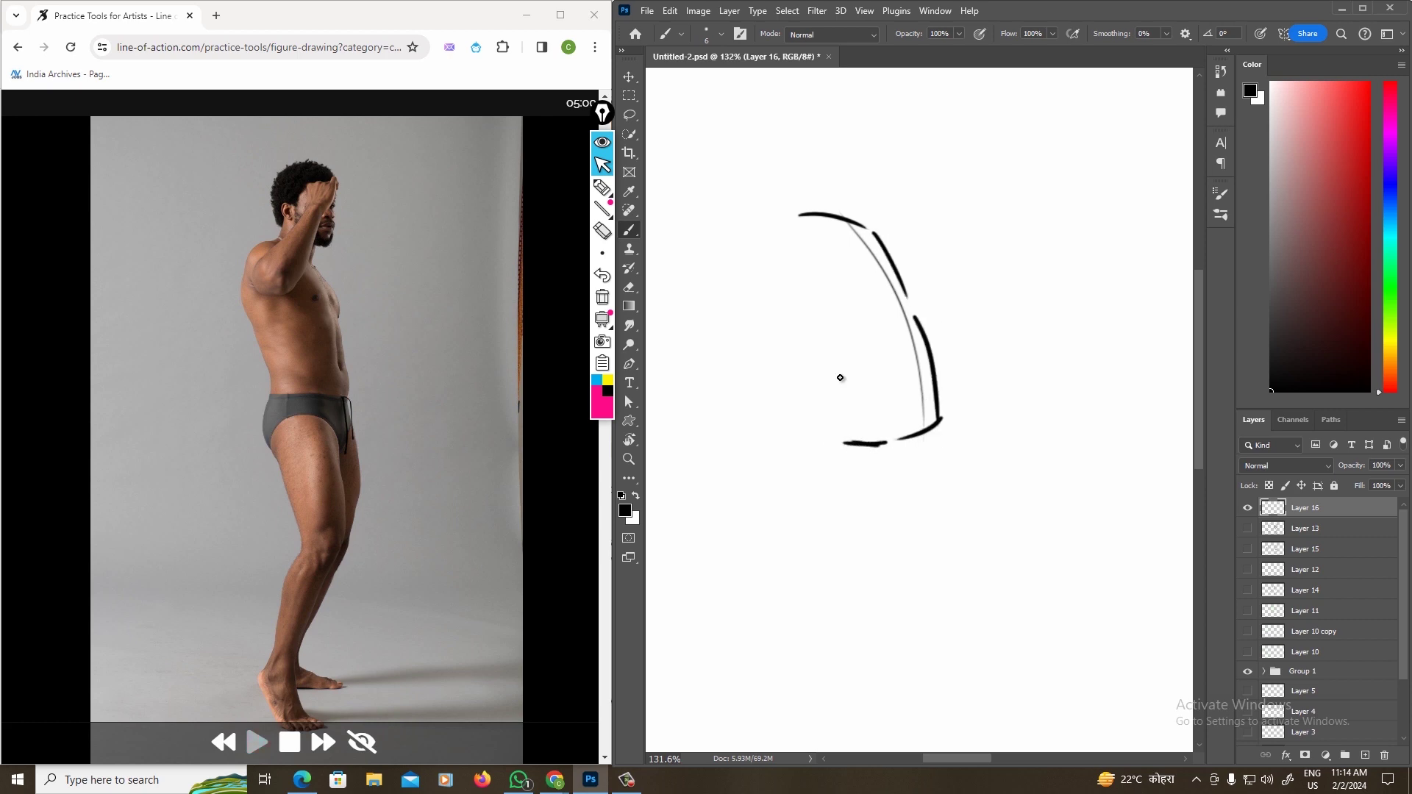
mouse_move(806, 214)
left_mouse_down()
mouse_move(776, 217)
mouse_move(842, 439)
left_mouse_up()
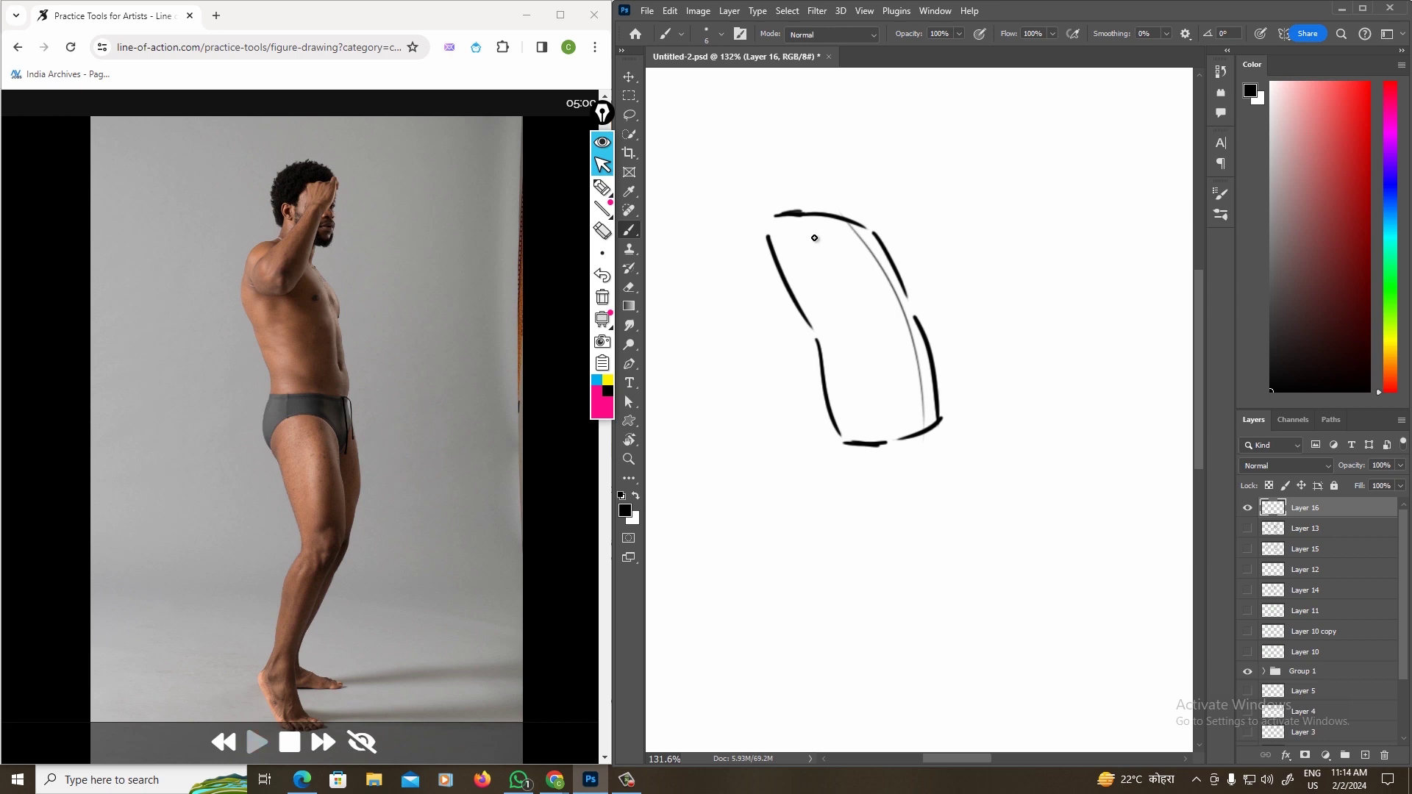
- Add the side-plane line, a short chest mark and small limb attachment stubs to the man's torso sketch
left_click_drag(812, 234, 892, 436)
left_click_drag(880, 287, 903, 289)
left_click_drag(860, 452, 865, 453)
left_click_drag(953, 407, 939, 421)
mouse_move(800, 216)
left_mouse_down()
mouse_move(765, 203)
mouse_move(776, 215)
left_mouse_up()
mouse_move(867, 227)
left_mouse_down()
mouse_move(873, 204)
mouse_move(878, 223)
left_mouse_up()
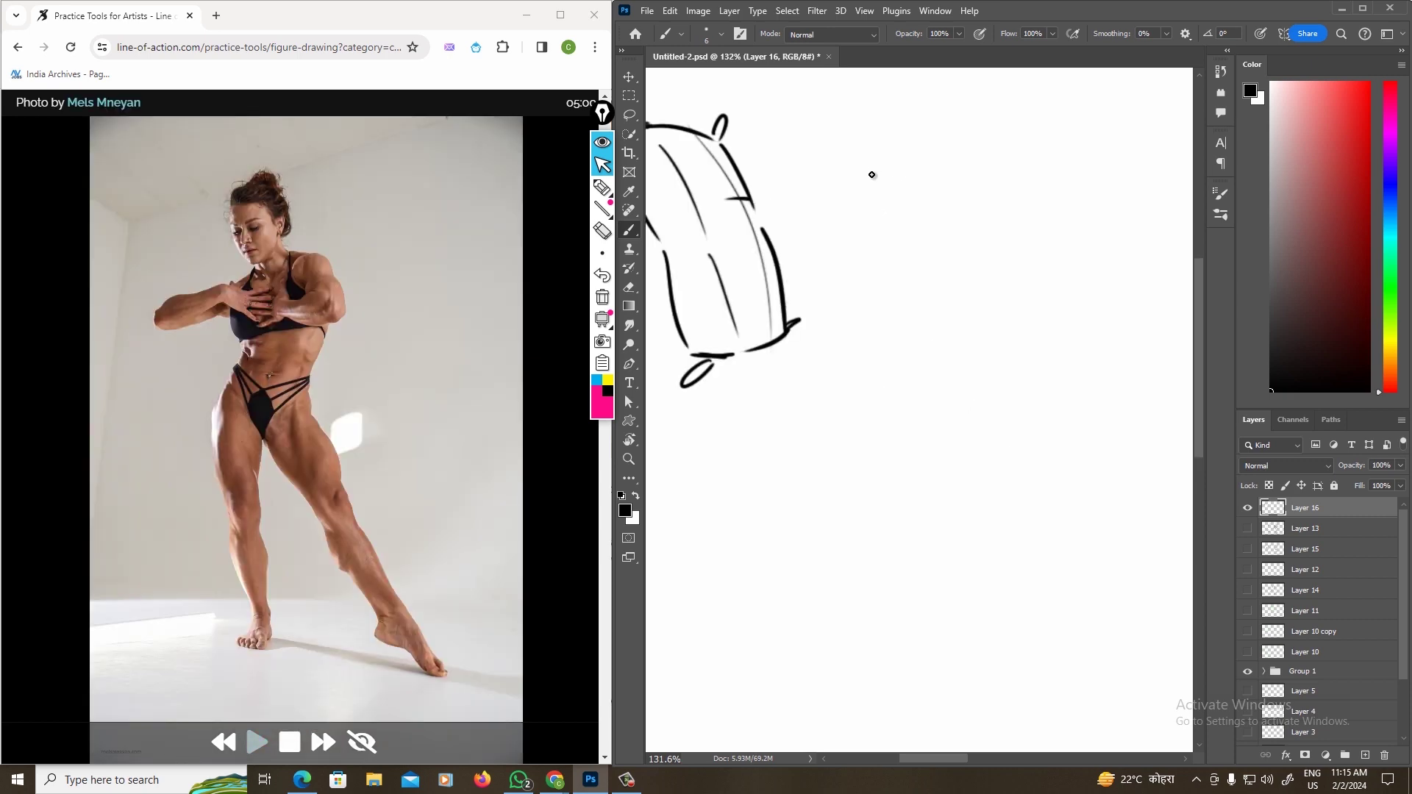
- Mark the centre line and shoulder curve in pink over the posing woman's photo, and clear the marks
left_click(603, 187)
left_click_drag(272, 274, 268, 434)
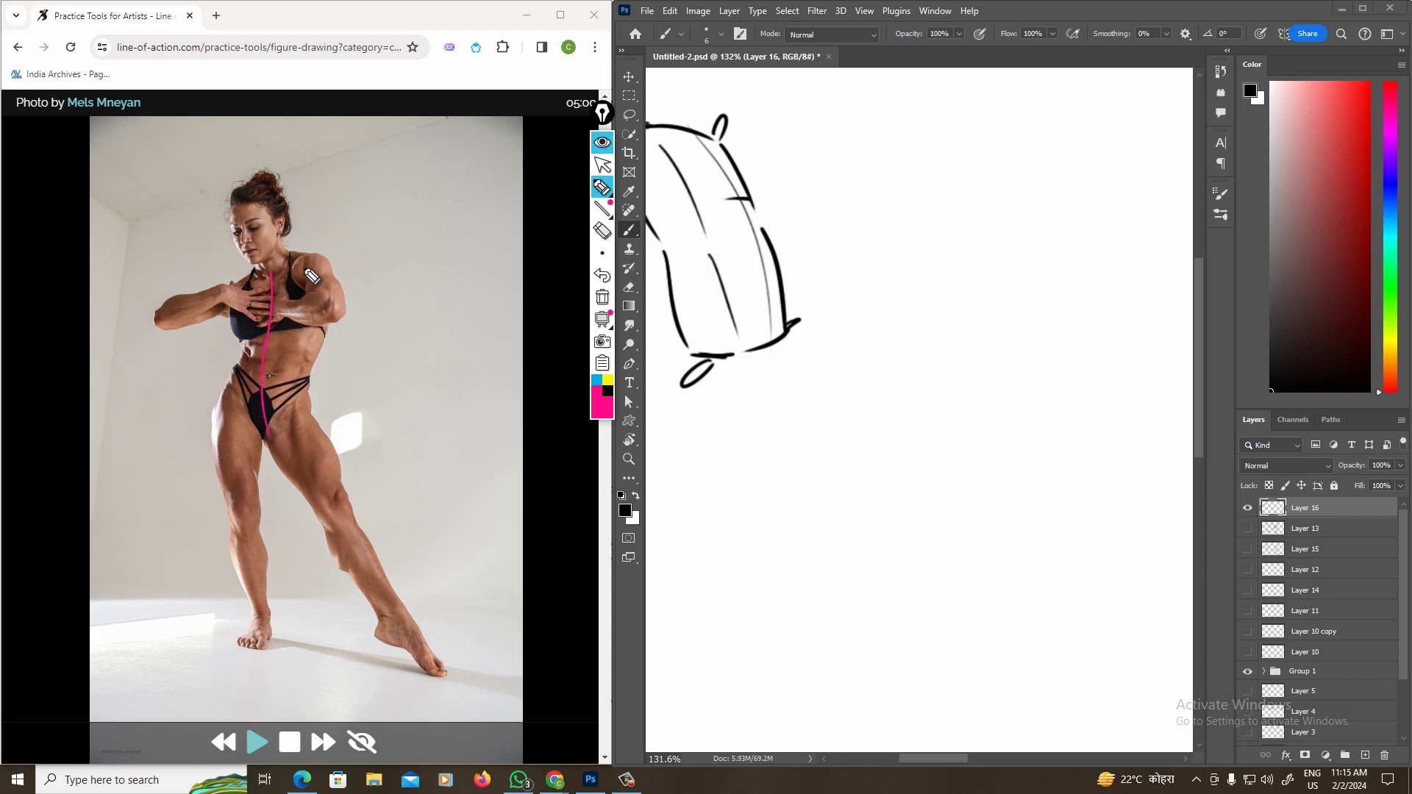
mouse_move(304, 261)
left_mouse_down()
mouse_move(298, 393)
mouse_move(329, 298)
left_mouse_up()
left_click(603, 297)
- Trace the pinched and stretched side contours of the woman's torso in pink on the photo, and clear the annotations
mouse_move(605, 192)
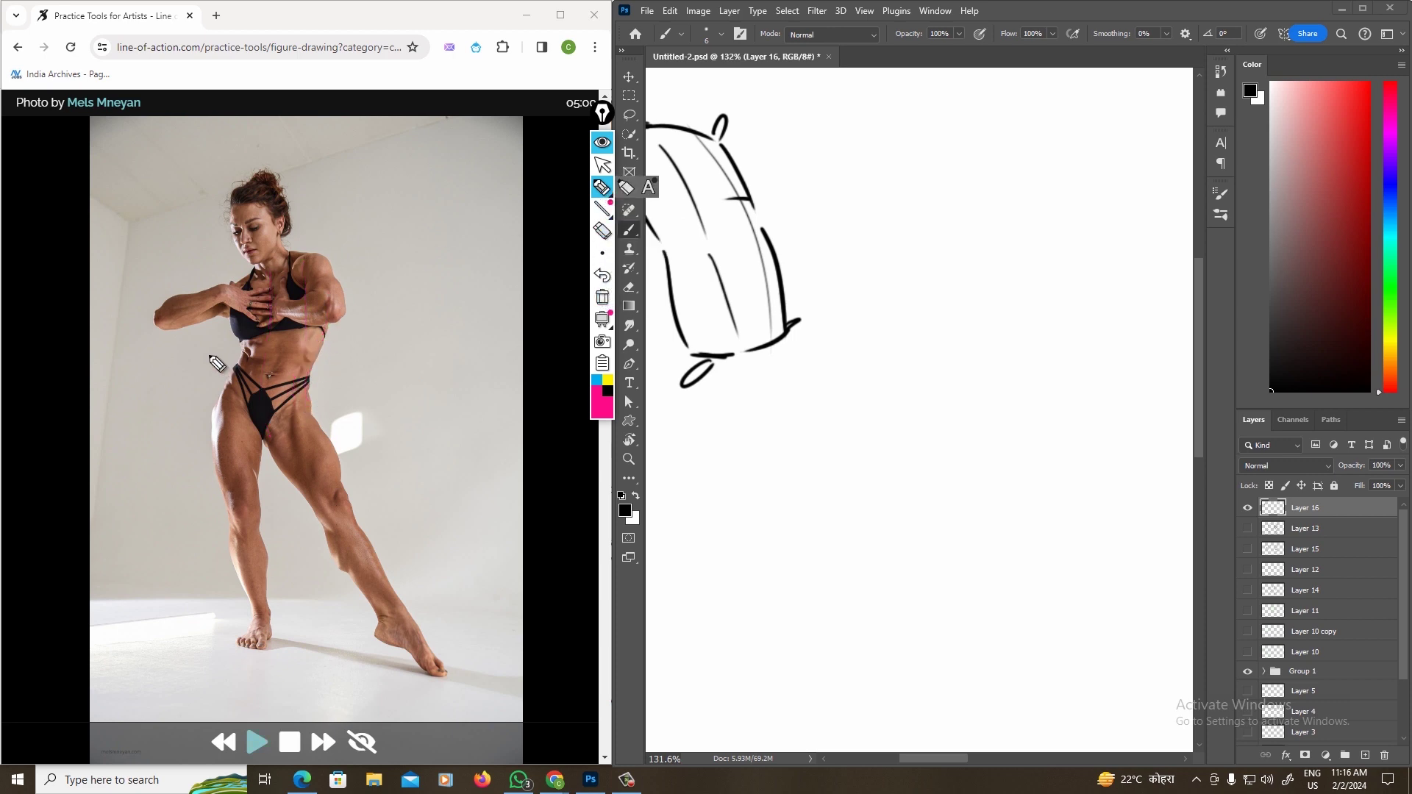
mouse_move(232, 293)
left_mouse_down()
mouse_move(253, 350)
mouse_move(221, 398)
left_mouse_up()
mouse_move(319, 270)
left_mouse_down()
mouse_move(330, 308)
mouse_move(309, 408)
left_mouse_up()
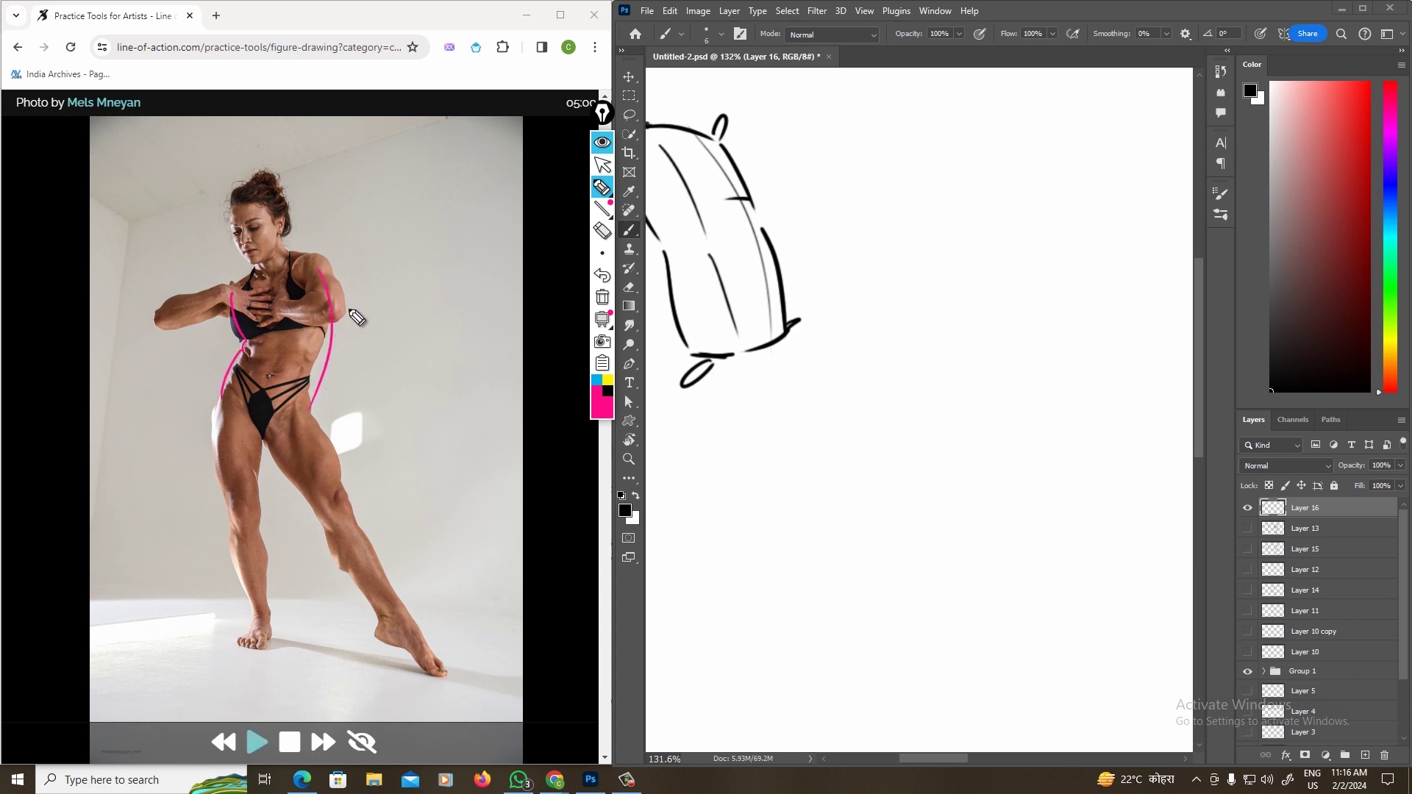
left_click(602, 165)
- Draw the pinched side of the woman's torso with its waist fold, and redraw the hip's lower edge as one longer curve
mouse_move(906, 383)
left_mouse_down()
mouse_move(970, 458)
mouse_move(972, 479)
mouse_move(927, 542)
mouse_move(1011, 592)
left_mouse_up()
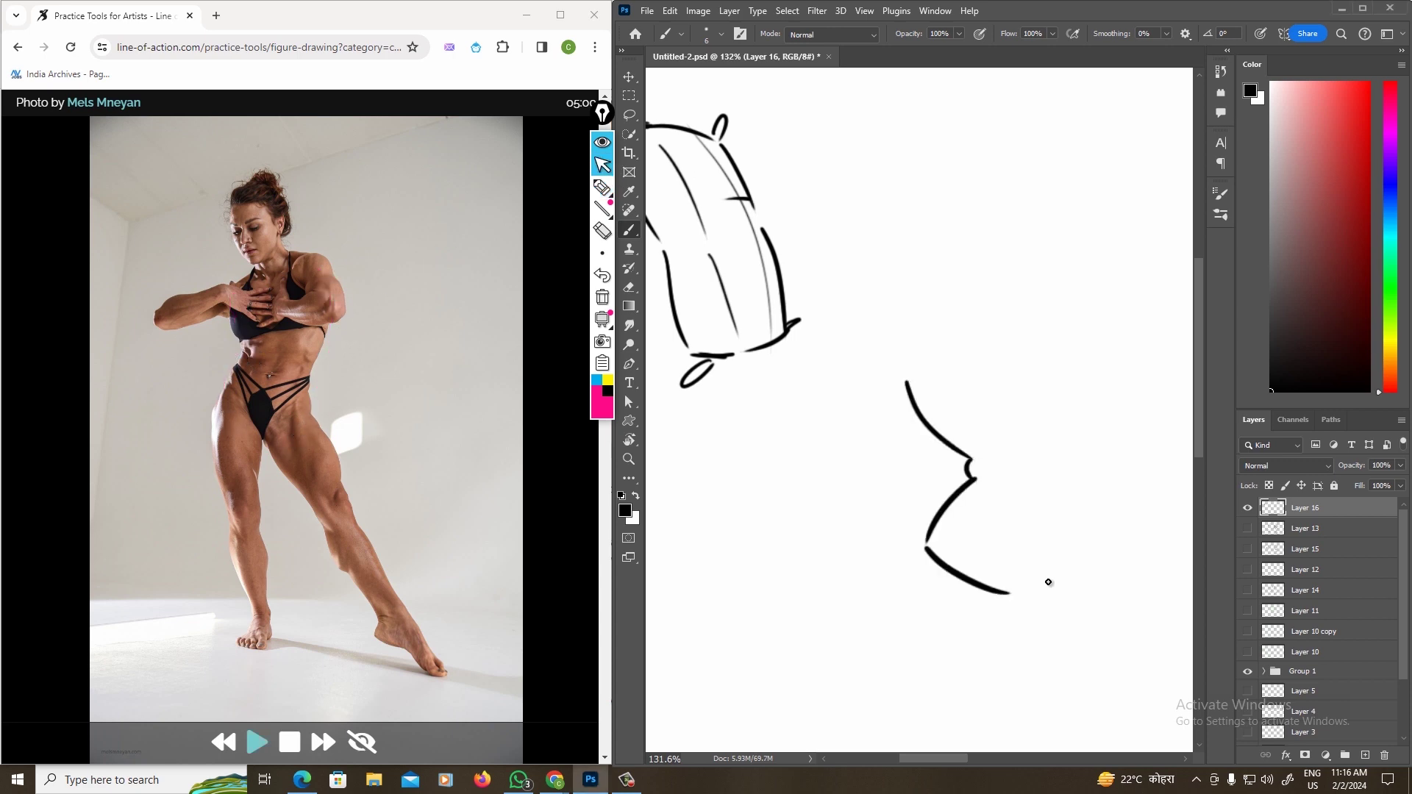
key("ctrl+z")
left_click_drag(926, 539, 1041, 593)
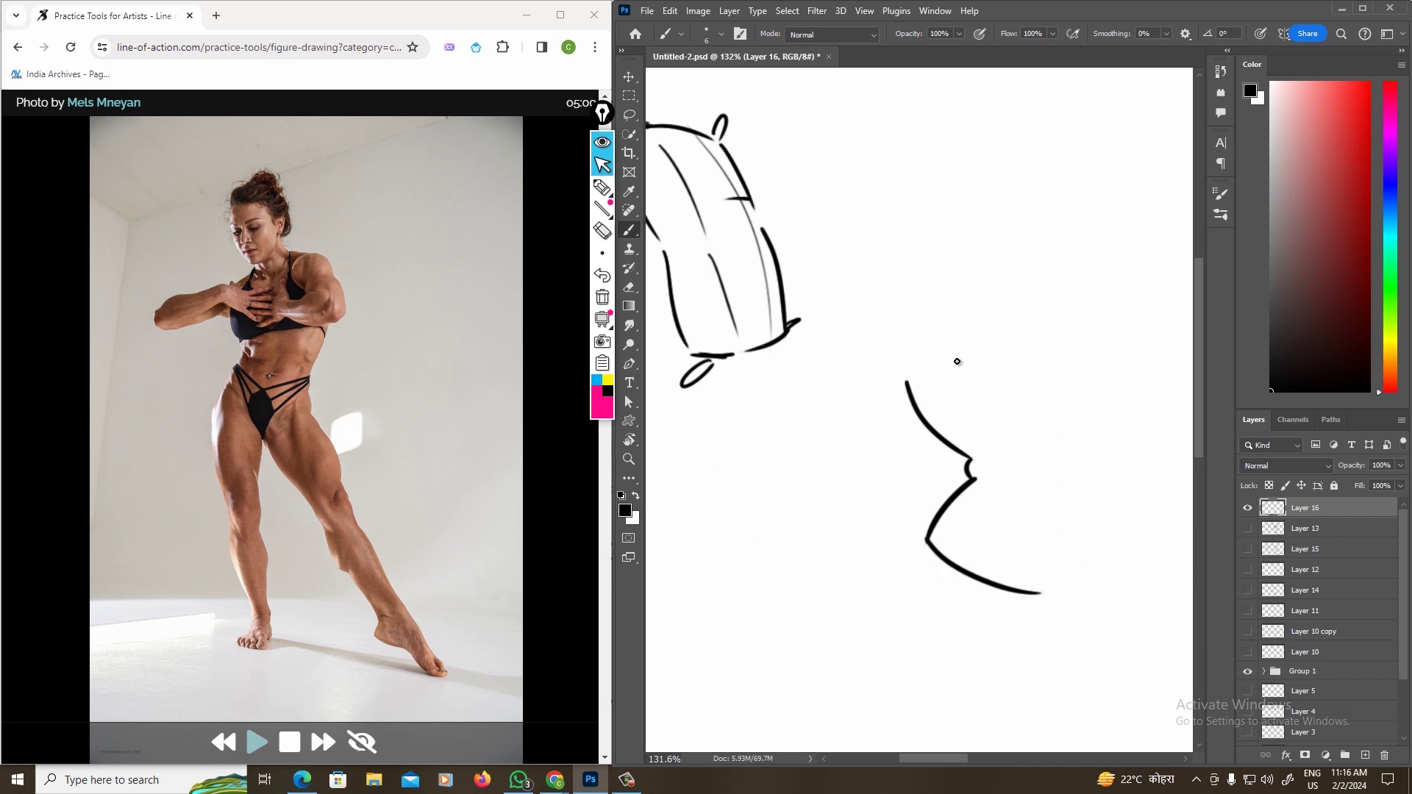
- Draw the sloping shoulder line and the long stretched side curve to close the woman's torso outline
left_click_drag(907, 383, 1007, 335)
left_click_drag(924, 371, 1039, 312)
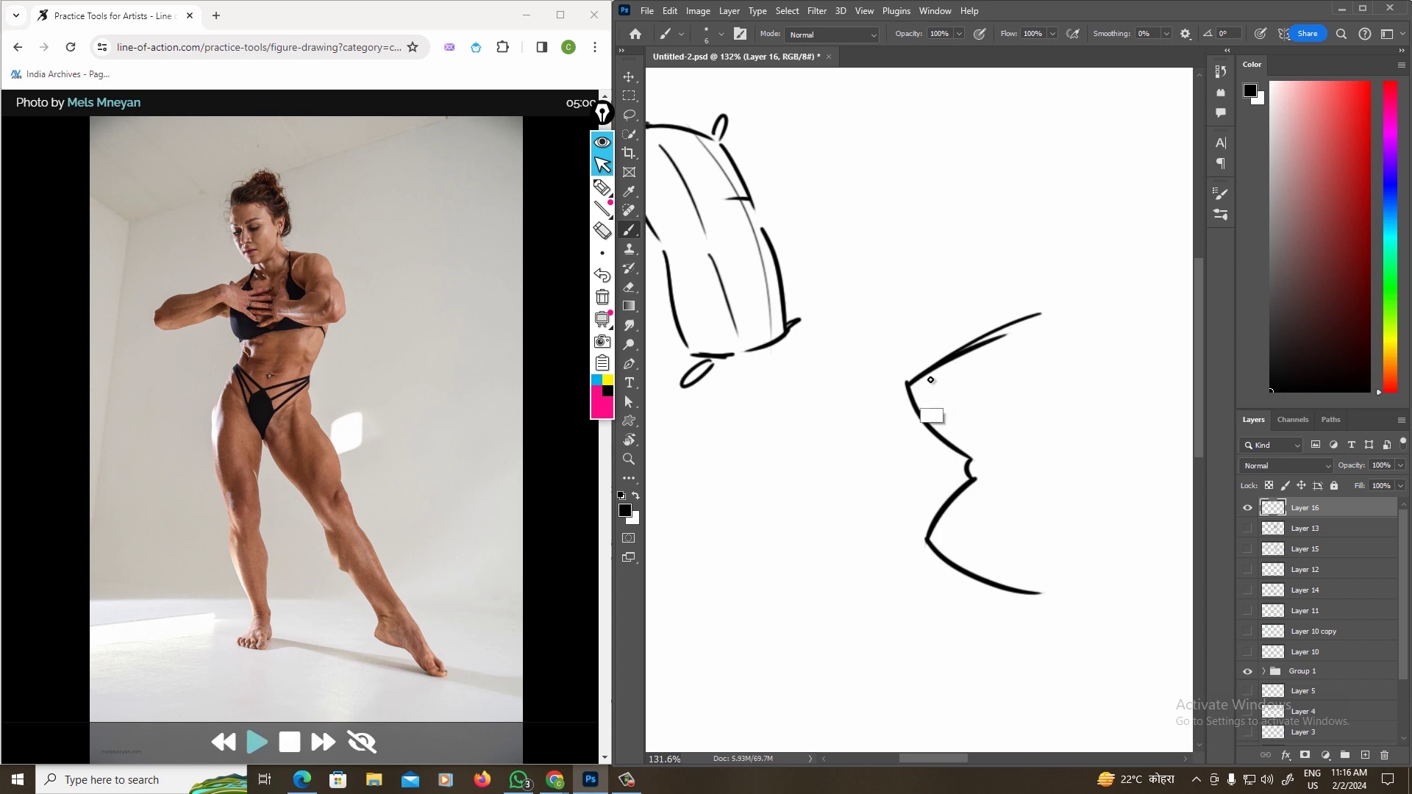
key("ctrl+z")
mouse_move(909, 386)
left_mouse_down()
mouse_move(1063, 318)
mouse_move(1090, 347)
mouse_move(1059, 607)
left_mouse_up()
key("ctrl+z")
left_click_drag(1097, 353, 1080, 602)
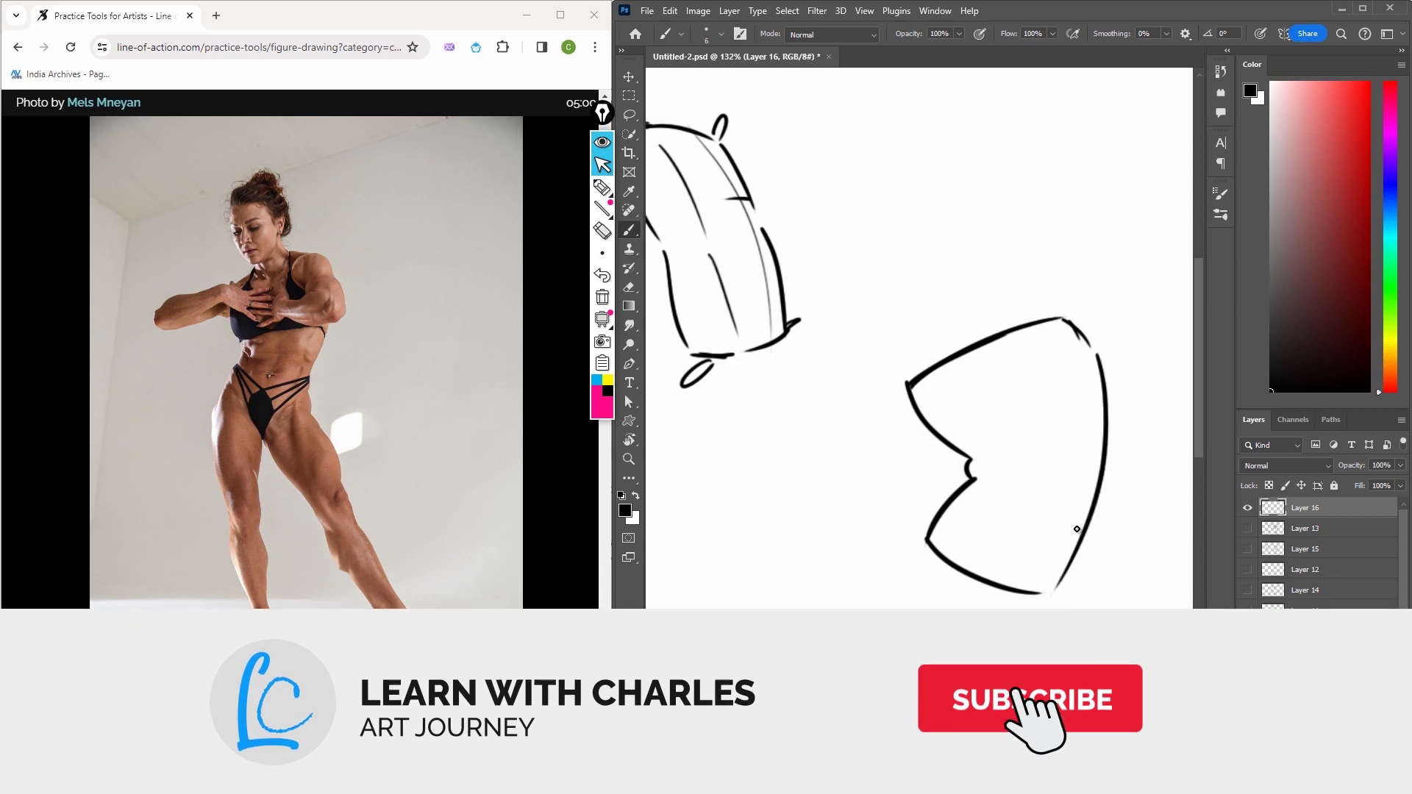
key("ctrl+z")
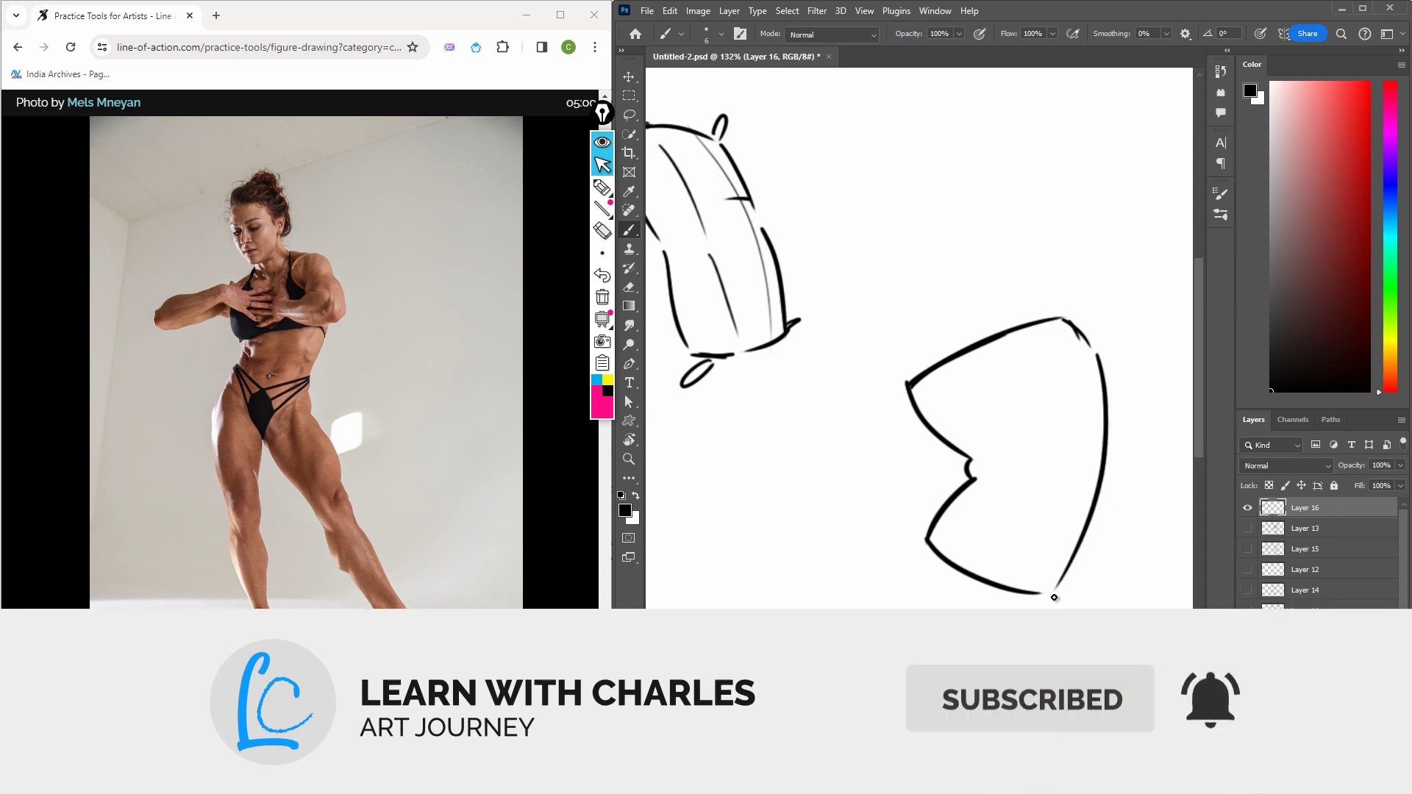
- Add the faint side-plane line, limb attachment stubs, centre line and chest mark to the pinched torso sketch
left_click_drag(1068, 359, 1056, 524)
left_click_drag(1048, 593, 1051, 589)
left_click_drag(1081, 334, 1092, 333)
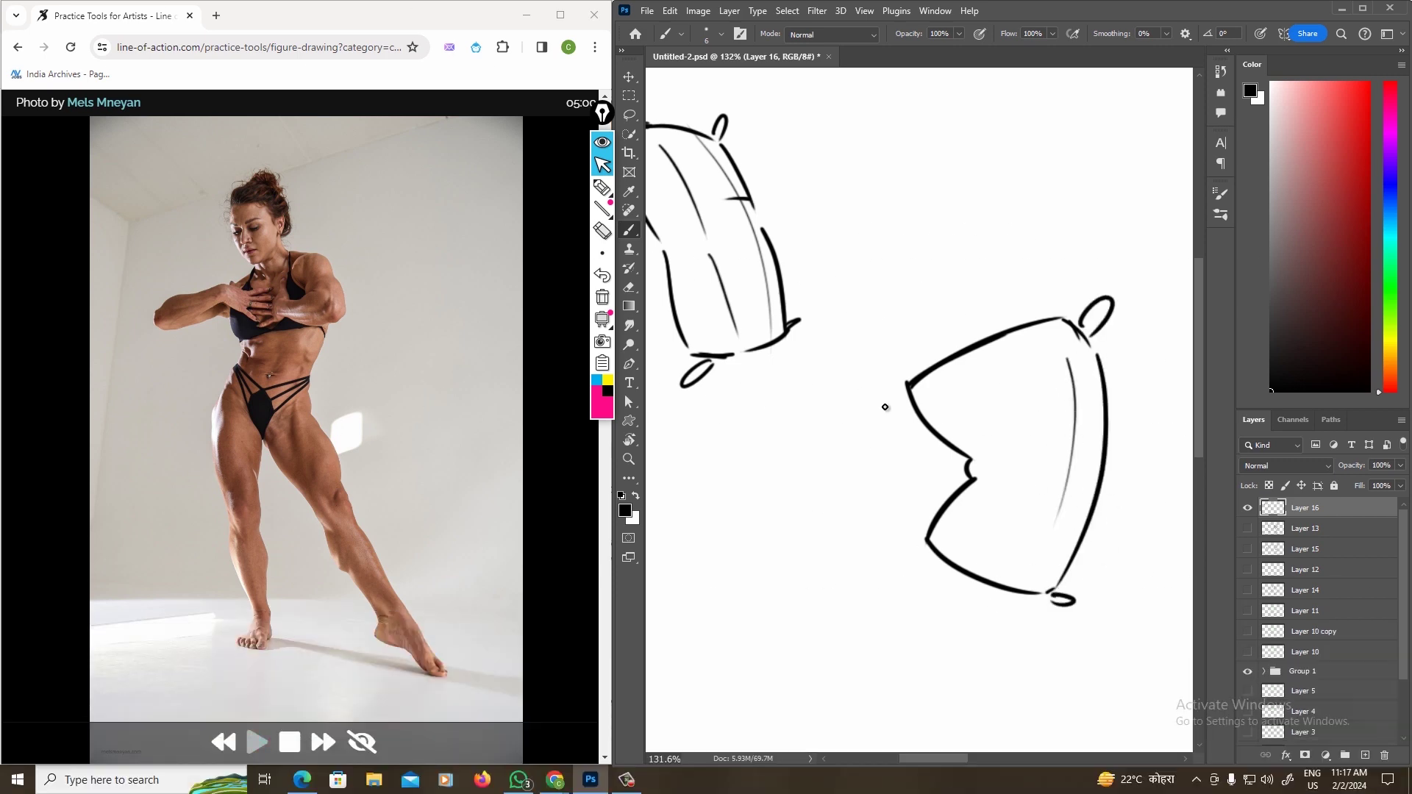
left_click_drag(875, 391, 912, 388)
left_click_drag(927, 540, 928, 557)
mouse_move(989, 362)
left_mouse_down()
mouse_move(1012, 455)
mouse_move(995, 577)
left_mouse_up()
left_click_drag(975, 433, 1034, 403)
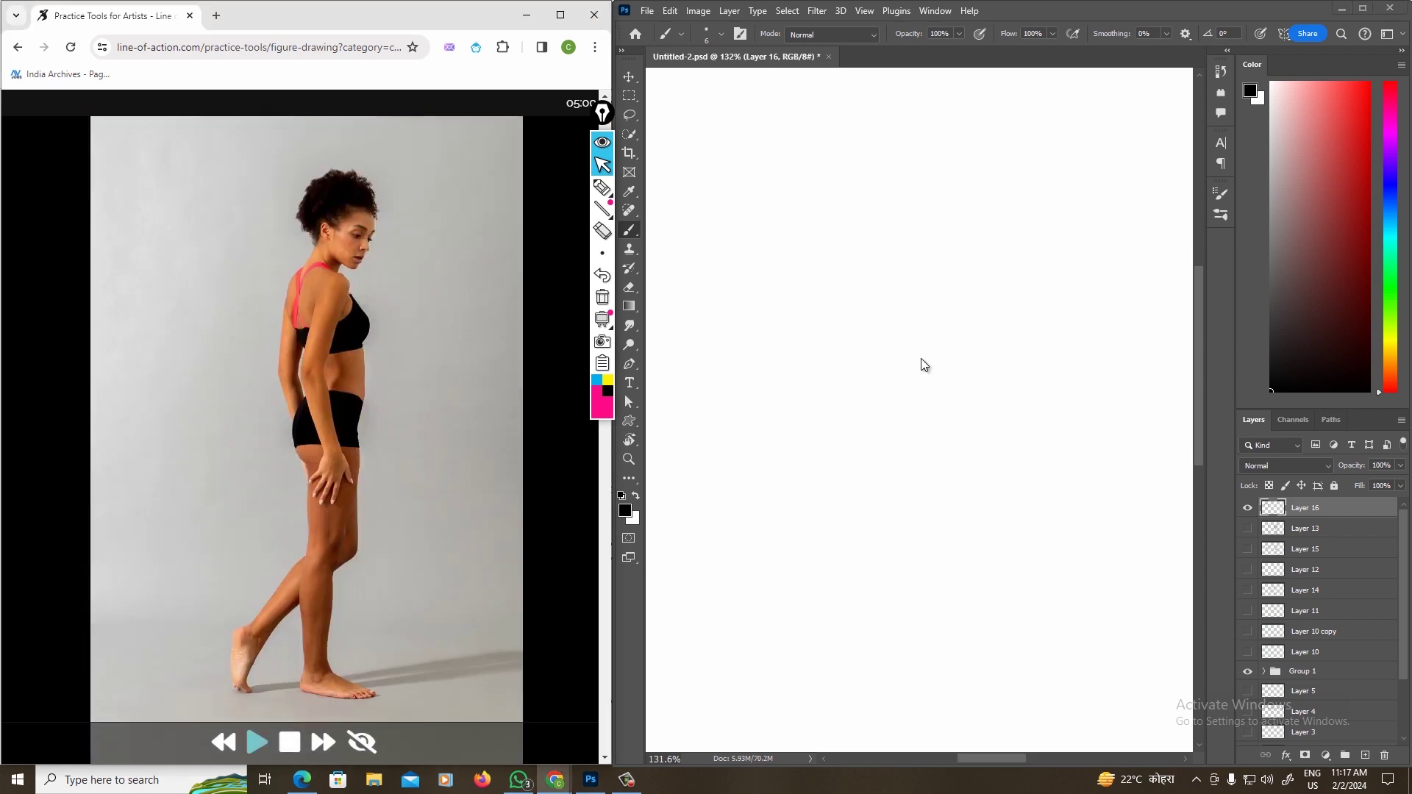
- Trace the shoulder line and the back's inward curve in blue over the walking woman's photo, and clear the marks
left_click(920, 364)
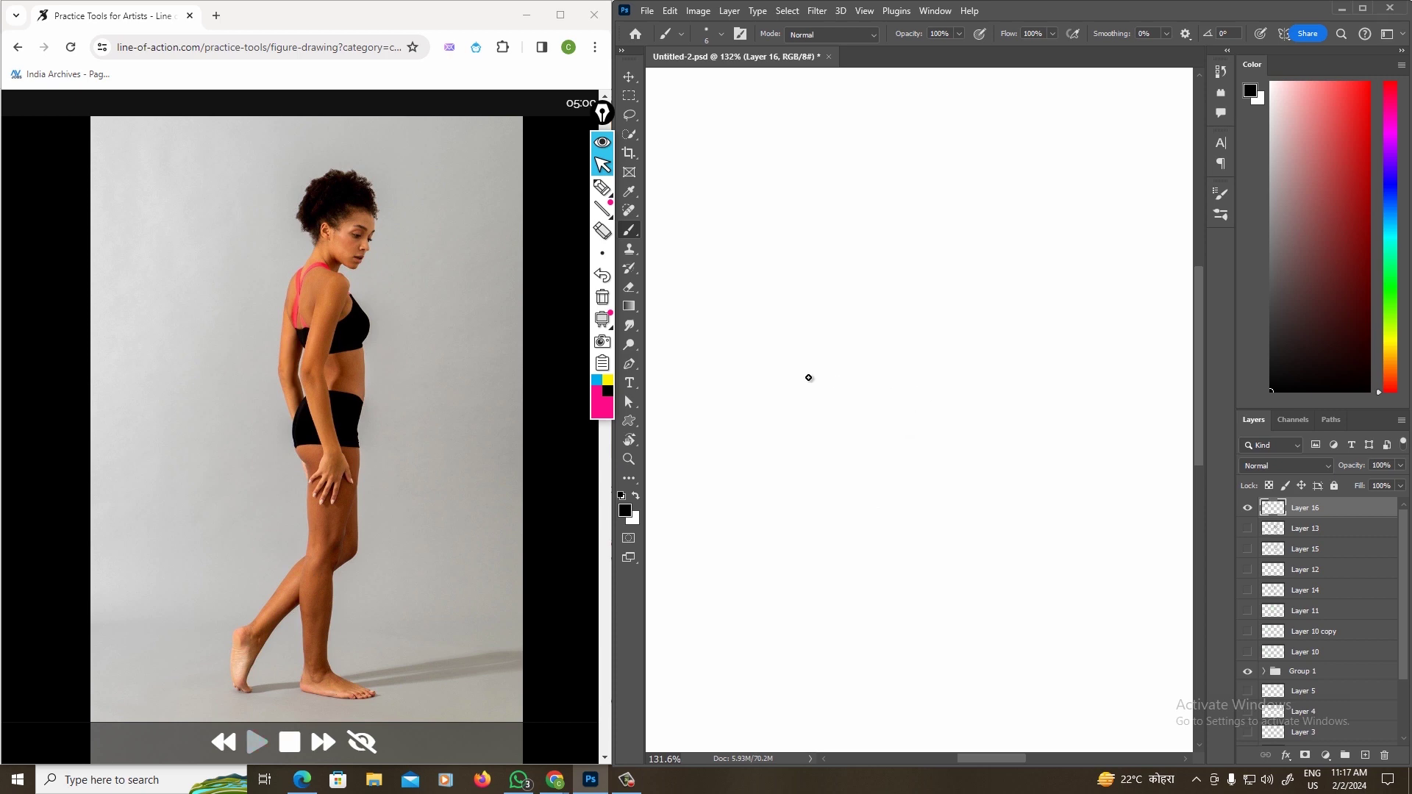
left_click(602, 188)
left_click_drag(289, 278, 340, 281)
mouse_move(301, 271)
left_mouse_down()
mouse_move(332, 353)
mouse_move(316, 360)
mouse_move(305, 454)
left_mouse_up()
left_click_drag(315, 374, 295, 454)
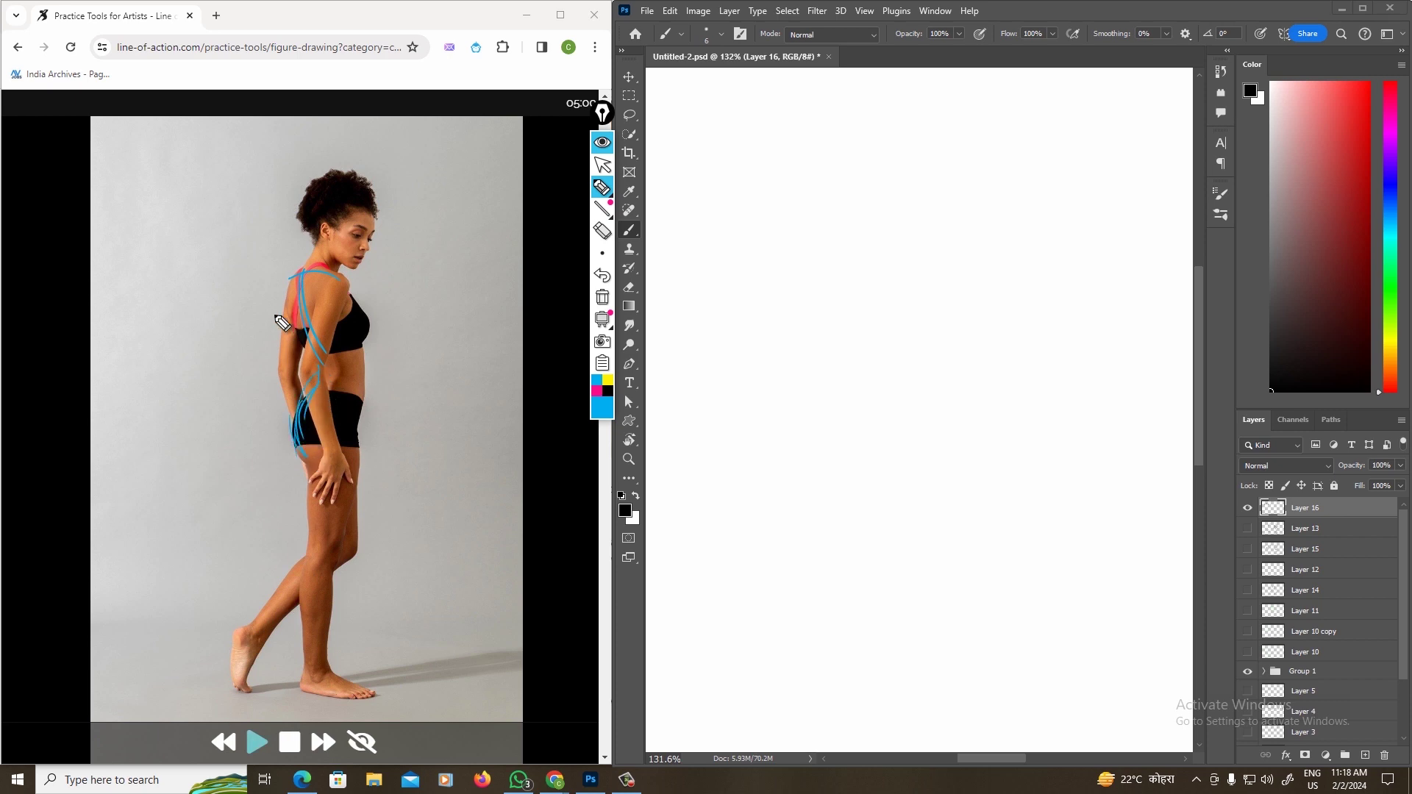
left_click(602, 298)
left_click(603, 165)
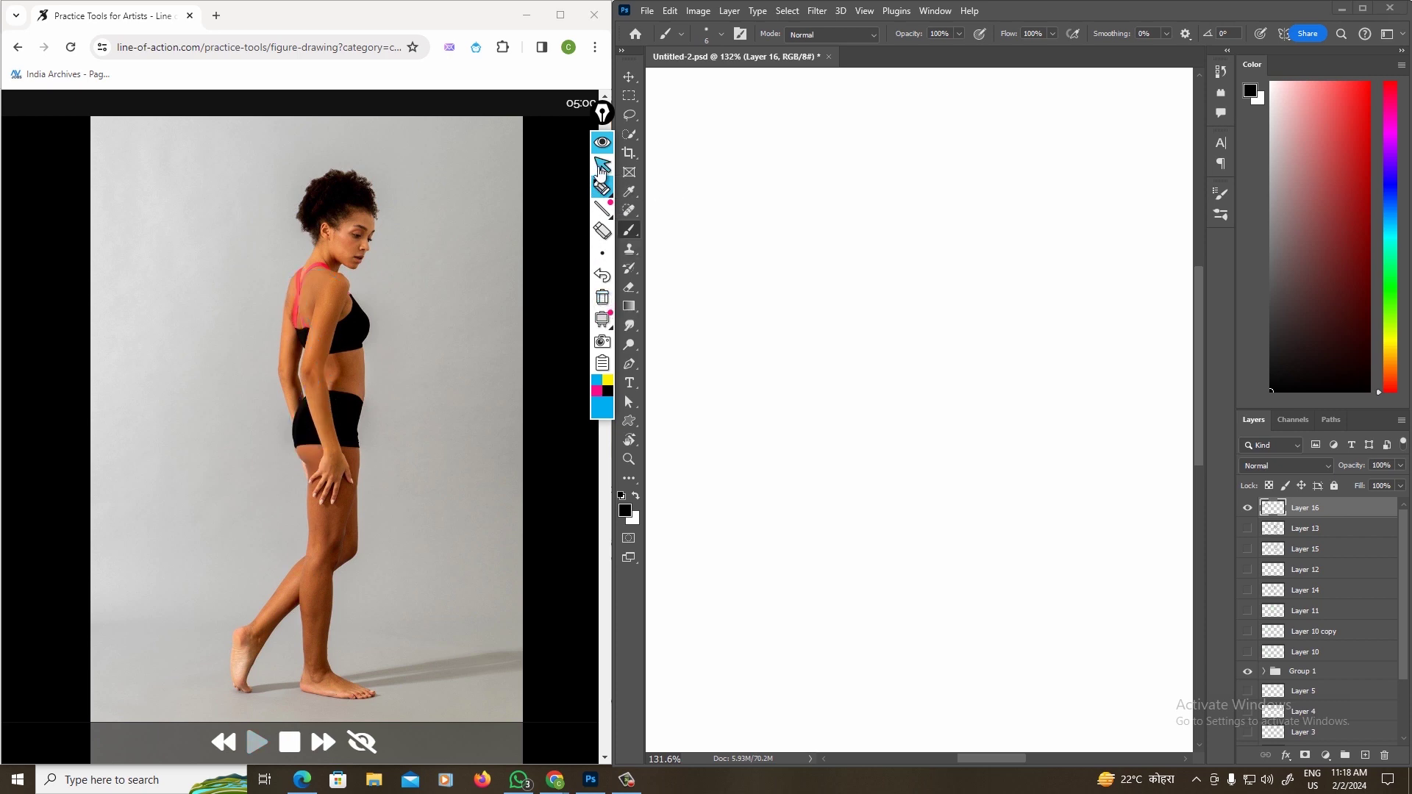
- Draw the shoulder line, the upper back curve and the rounded front contour of the walking woman's torso
left_click(798, 215)
left_click_drag(758, 183, 897, 187)
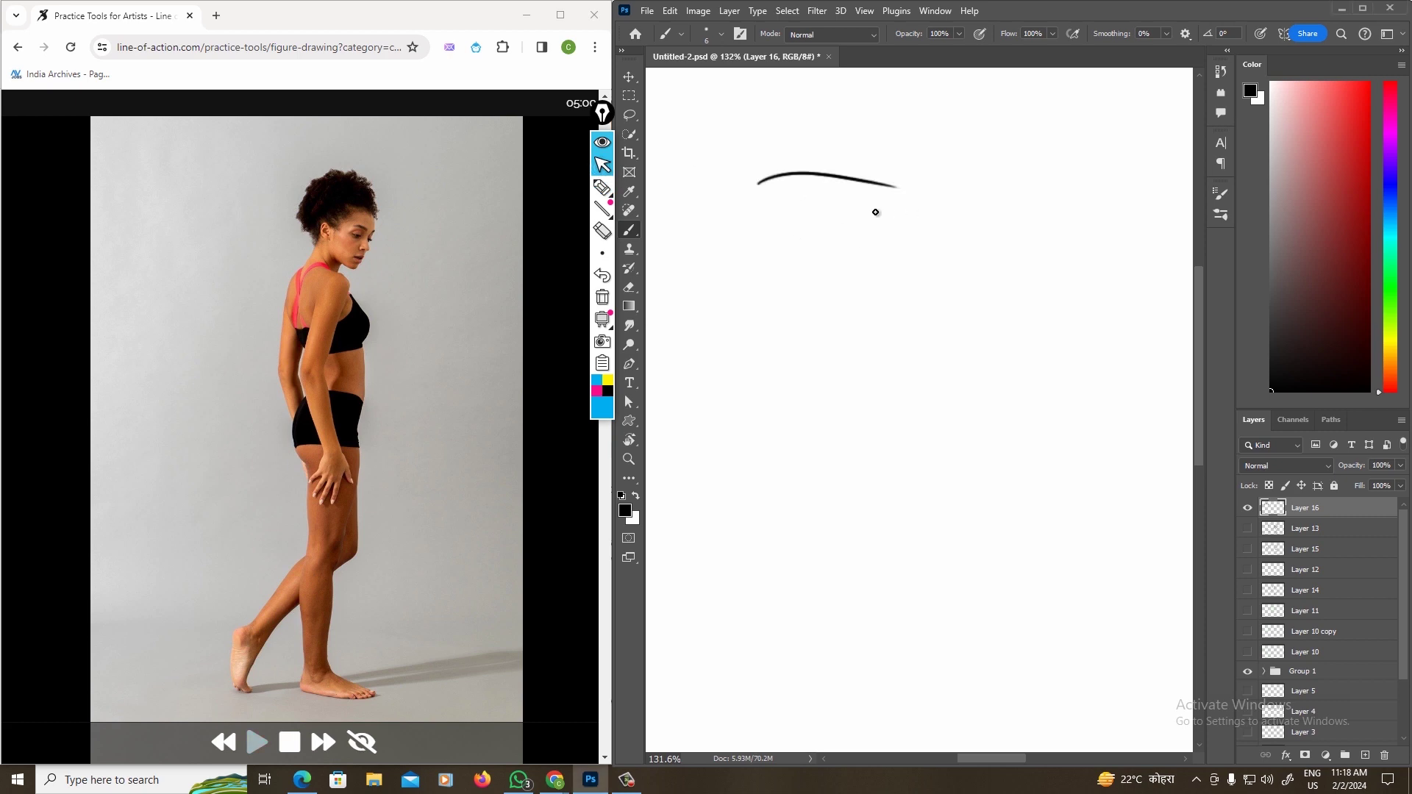
left_click_drag(758, 195, 818, 309)
key("ctrl+z")
left_click_drag(757, 196, 806, 322)
mouse_move(897, 188)
left_mouse_down()
mouse_move(916, 203)
mouse_move(949, 368)
left_mouse_up()
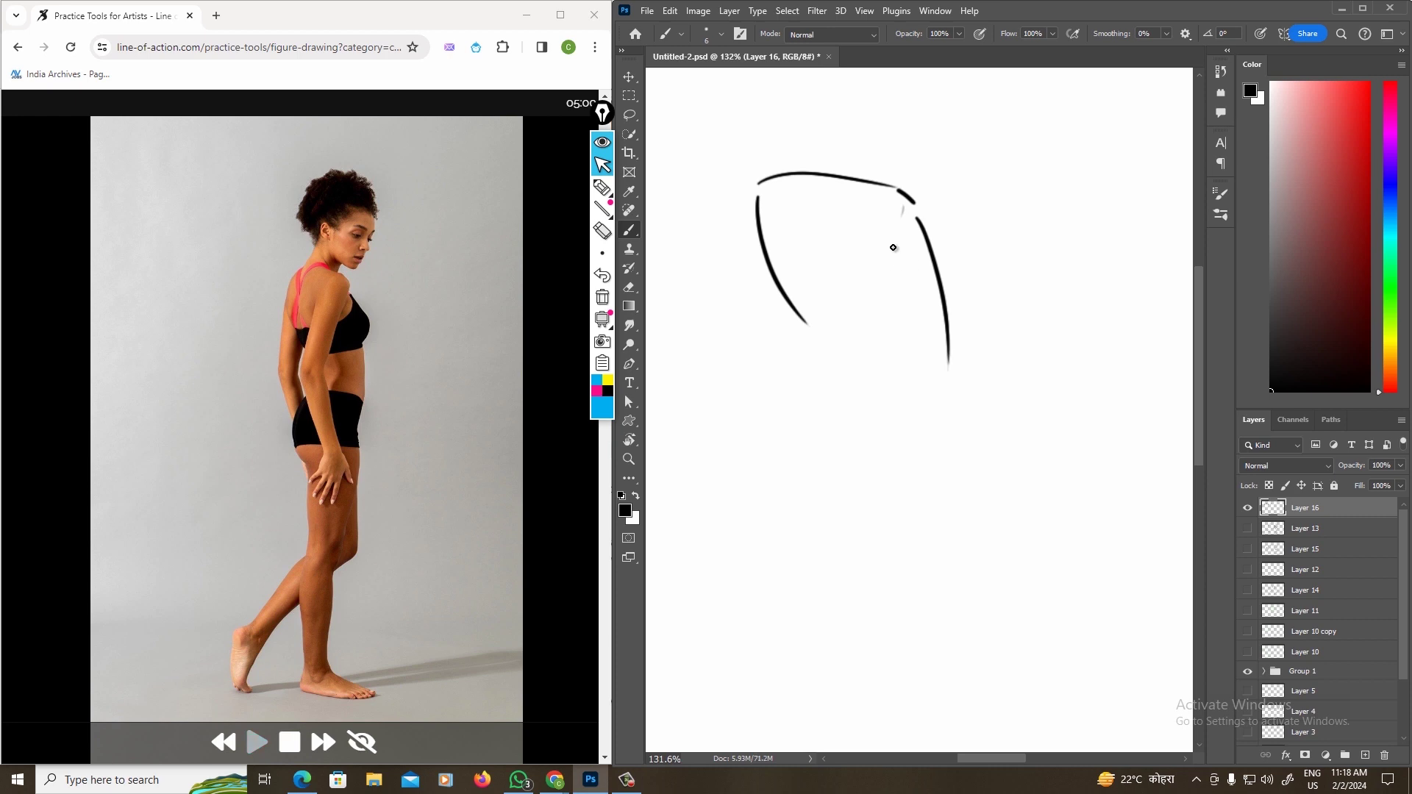
- Add the side-plane lines, the hip contour and the arm and leg stubs to the walking woman's torso sketch
left_click_drag(885, 230, 896, 298)
left_click_drag(812, 206, 858, 364)
mouse_move(801, 313)
left_mouse_down()
mouse_move(837, 359)
mouse_move(833, 465)
left_mouse_up()
mouse_move(949, 366)
left_mouse_down()
mouse_move(895, 472)
mouse_move(920, 416)
mouse_move(899, 463)
mouse_move(844, 475)
mouse_move(871, 483)
left_mouse_up()
left_click_drag(907, 212, 912, 207)
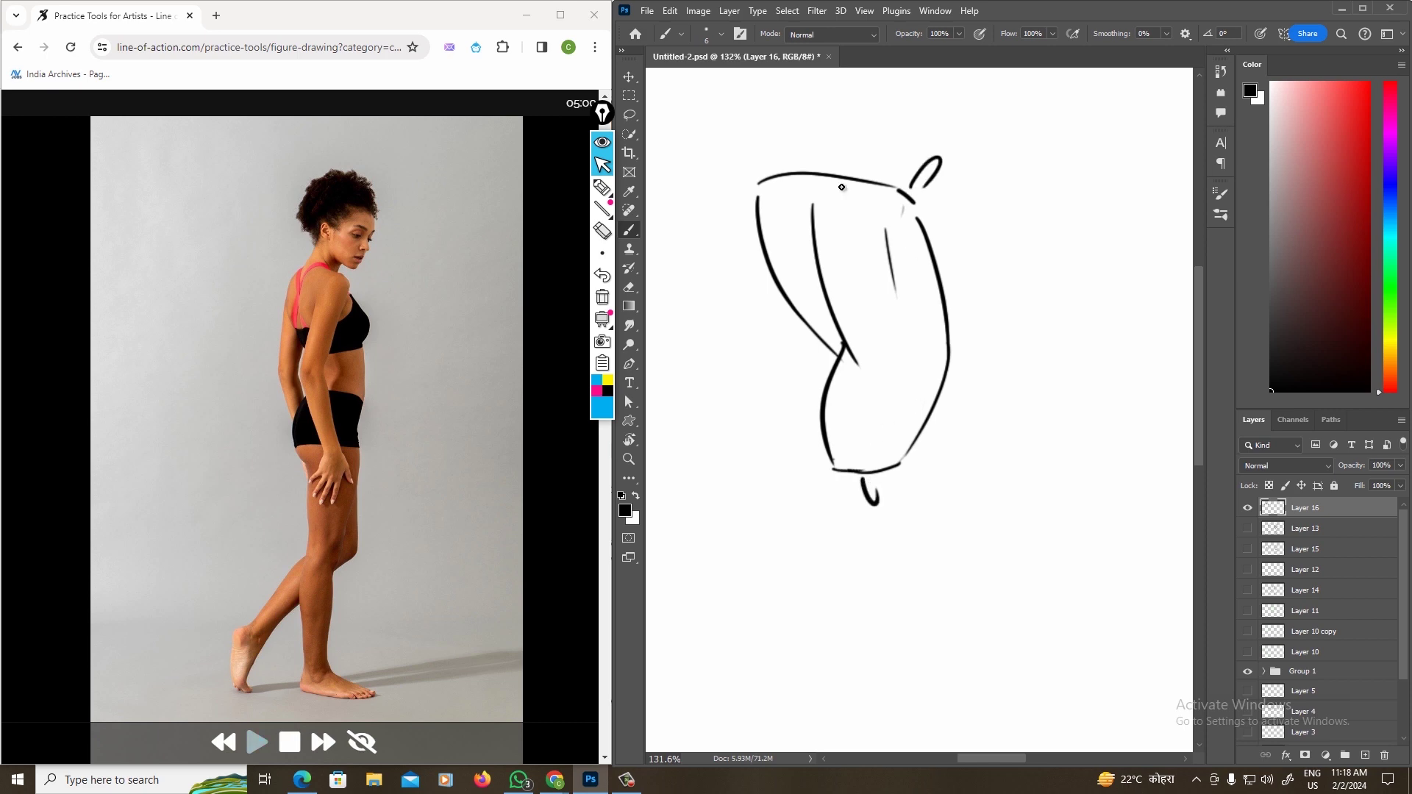
left_click_drag(758, 184, 759, 185)
- Extend the ribcage's front side-plane line and curve it into the waist fold of the walking woman's torso
left_click(873, 395, "ctrl+alt")
mouse_move(989, 341)
left_mouse_down()
mouse_move(769, 350)
mouse_move(878, 329)
left_mouse_up()
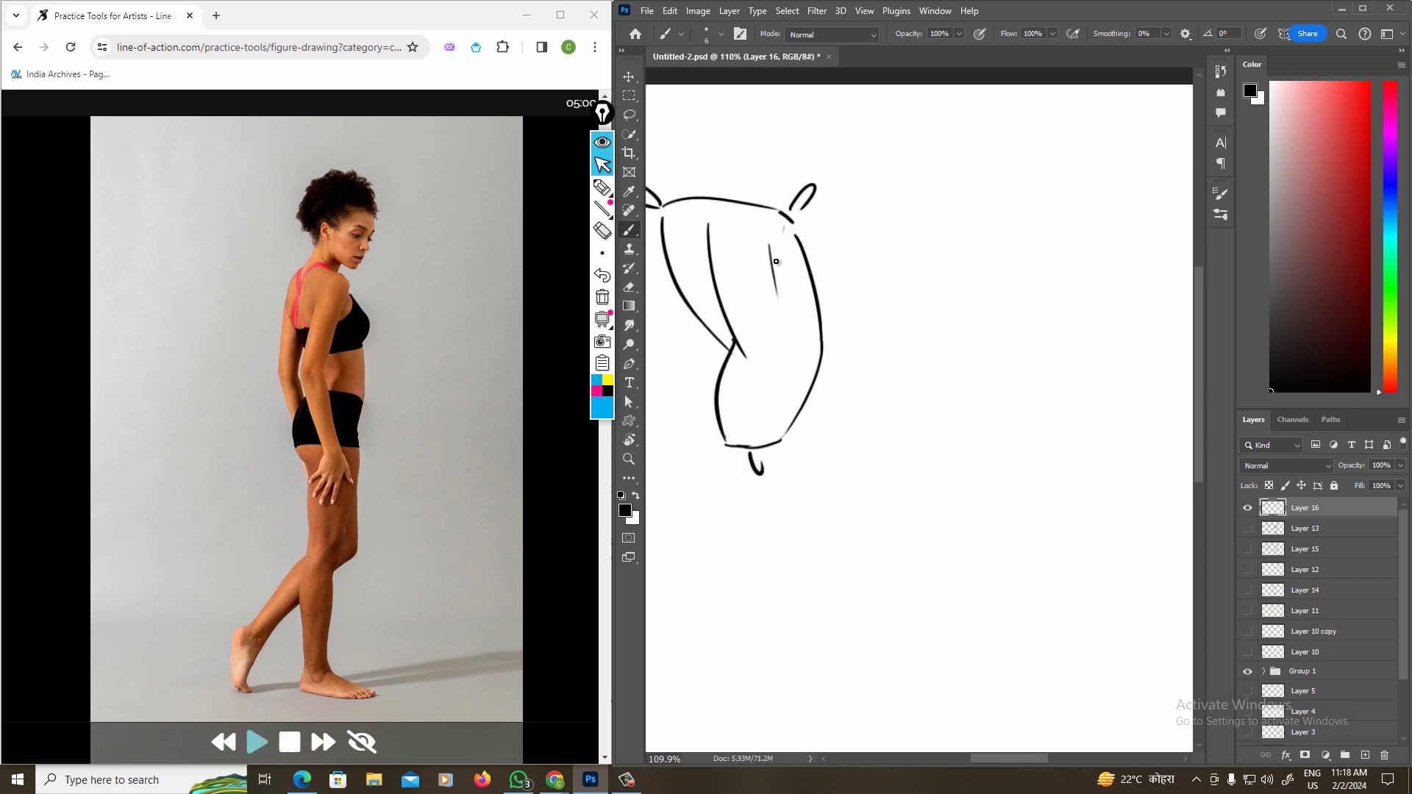
key("e")
key("bracketleft")
key("bracketleft")
key("ctrl+z")
key("b")
mouse_move(774, 229)
left_mouse_down()
mouse_move(917, 189)
mouse_move(917, 272)
mouse_move(866, 393)
left_mouse_up()
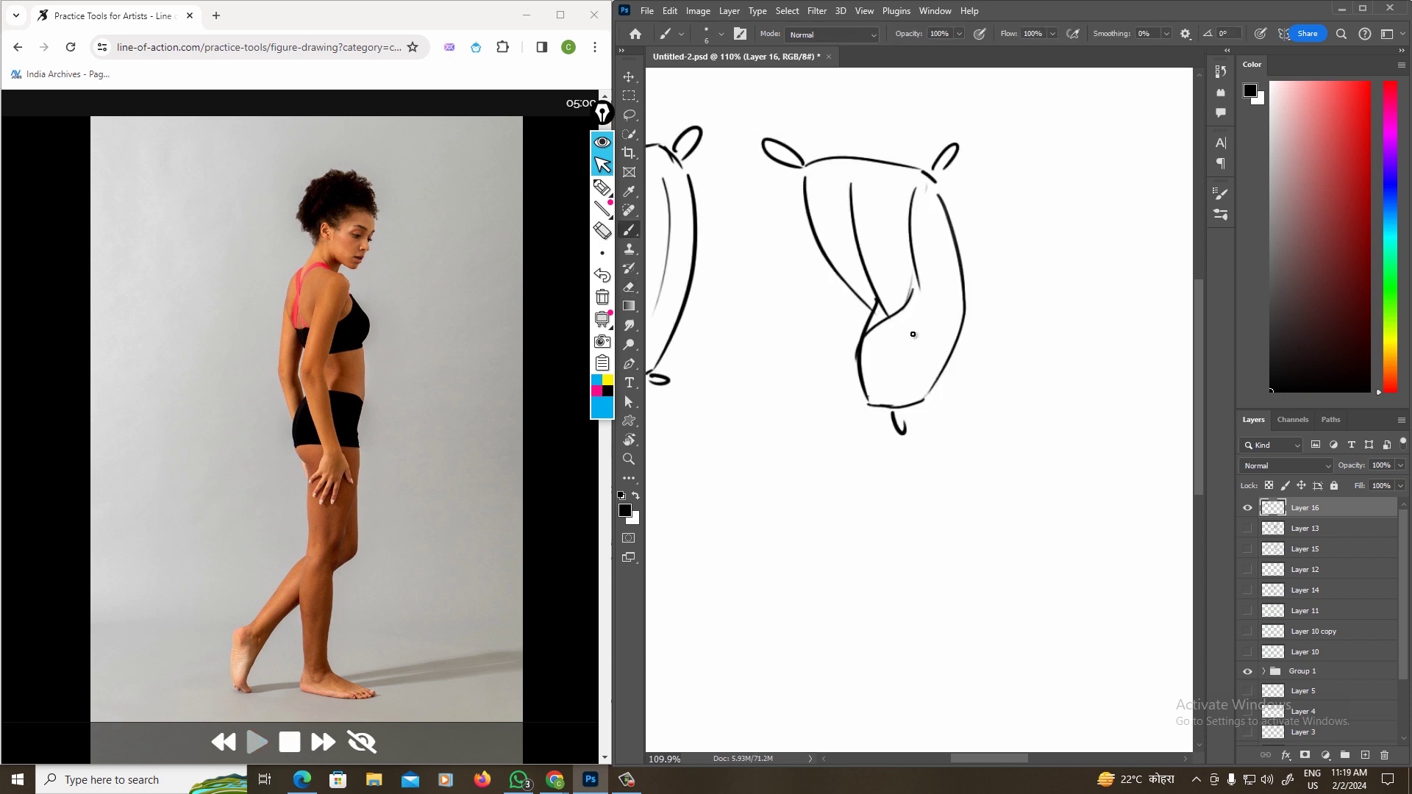
- Undo the last waist strokes and erase the overlapping line ends around the waist fold with a smaller eraser
key("ctrl+z")
key("ctrl+z")
key("ctrl+z")
key("w")
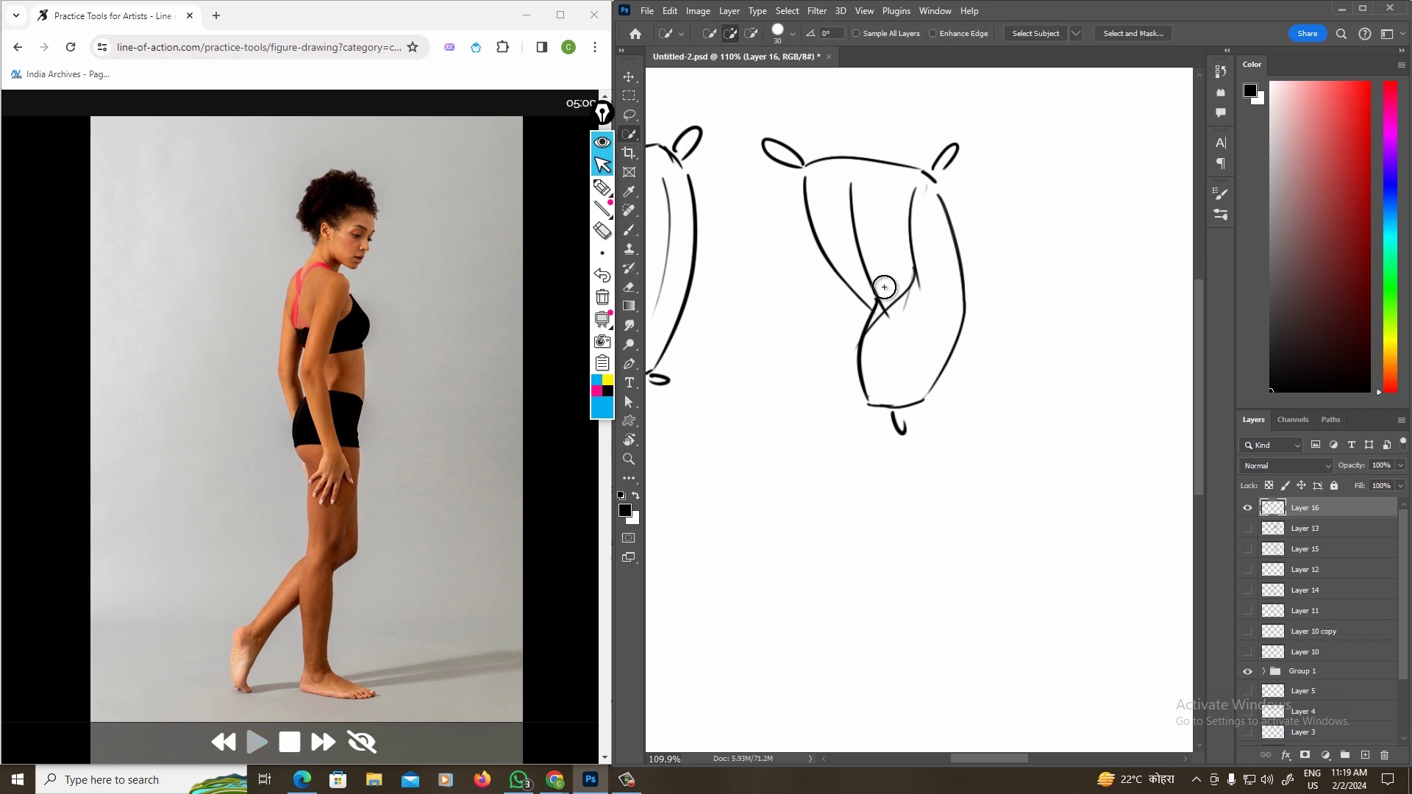
key("e")
key("bracketleft")
key("bracketleft")
key("bracketleft")
key("bracketleft")
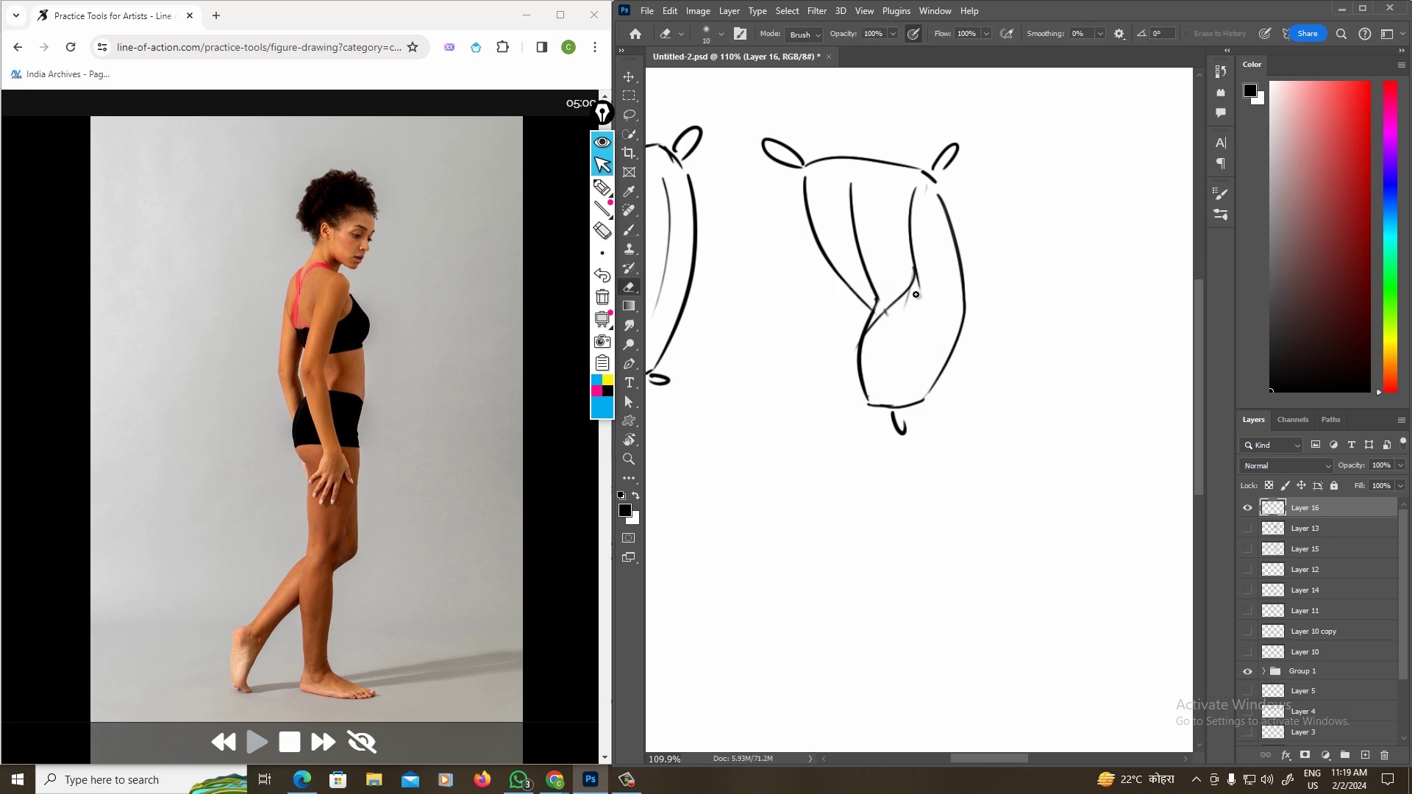
left_click_drag(923, 270, 885, 313)
key("b")
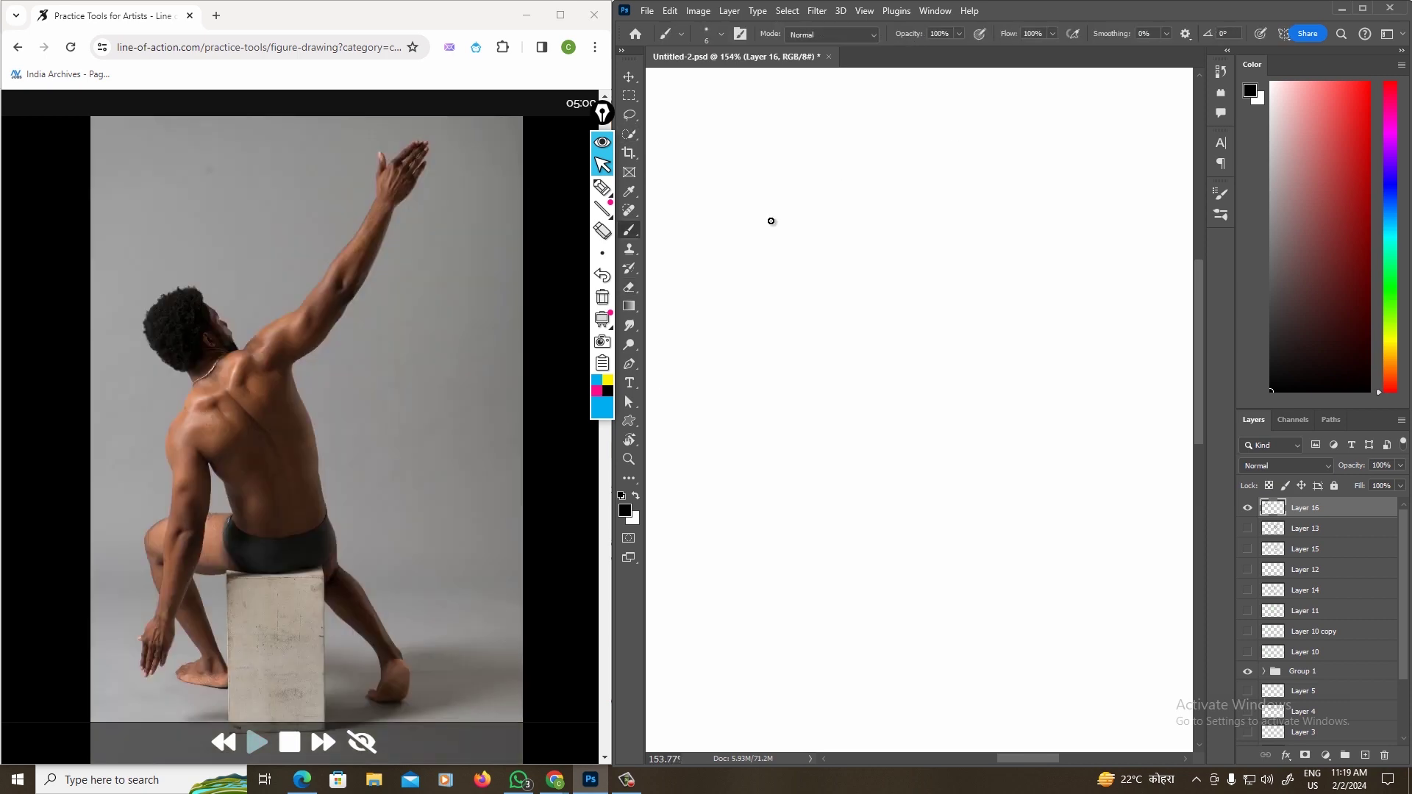
- Draw the seated man's shoulder slope, the pinched upper side and one long curve for the stretched side of his back
left_click_drag(731, 276, 806, 184)
left_click_drag(737, 300, 827, 346)
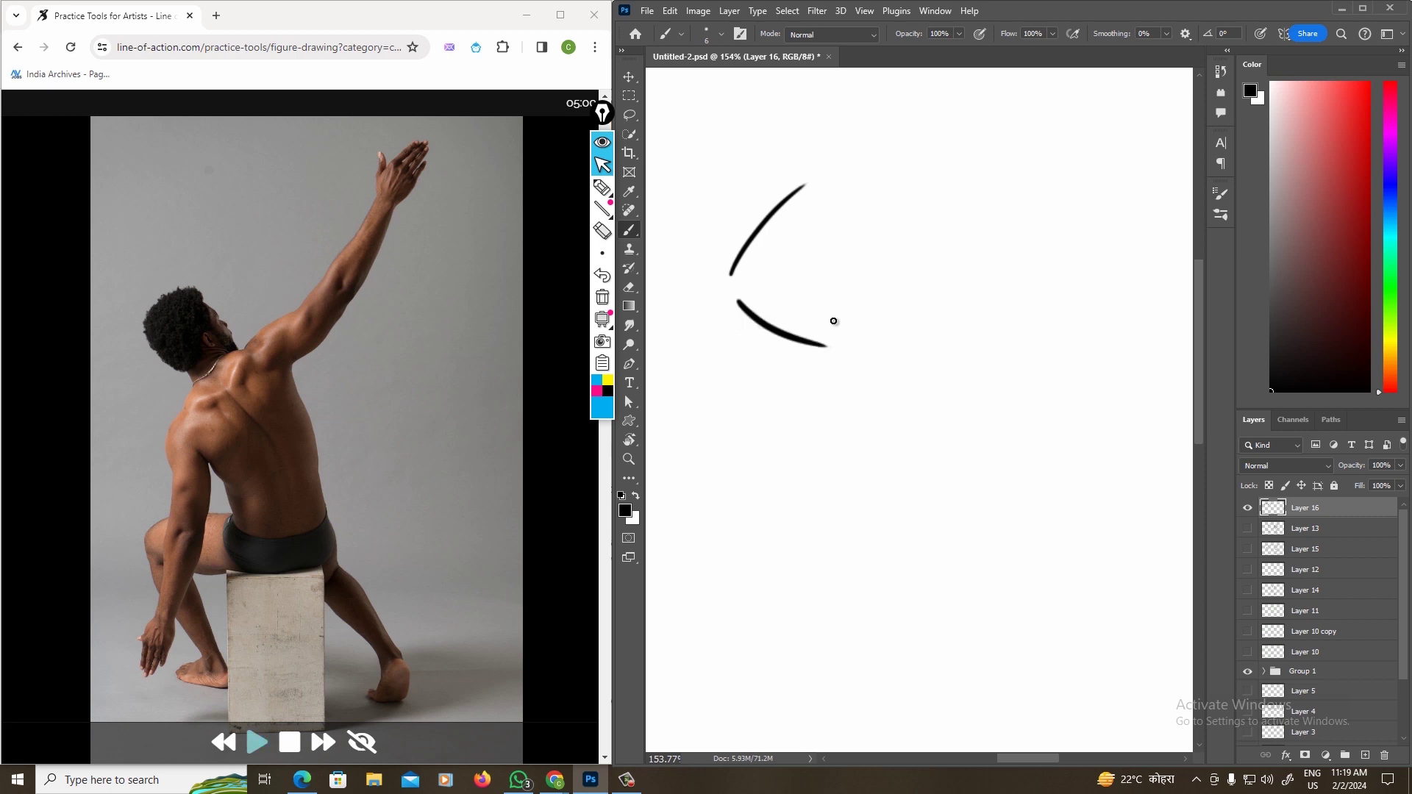
left_click_drag(861, 192, 947, 340)
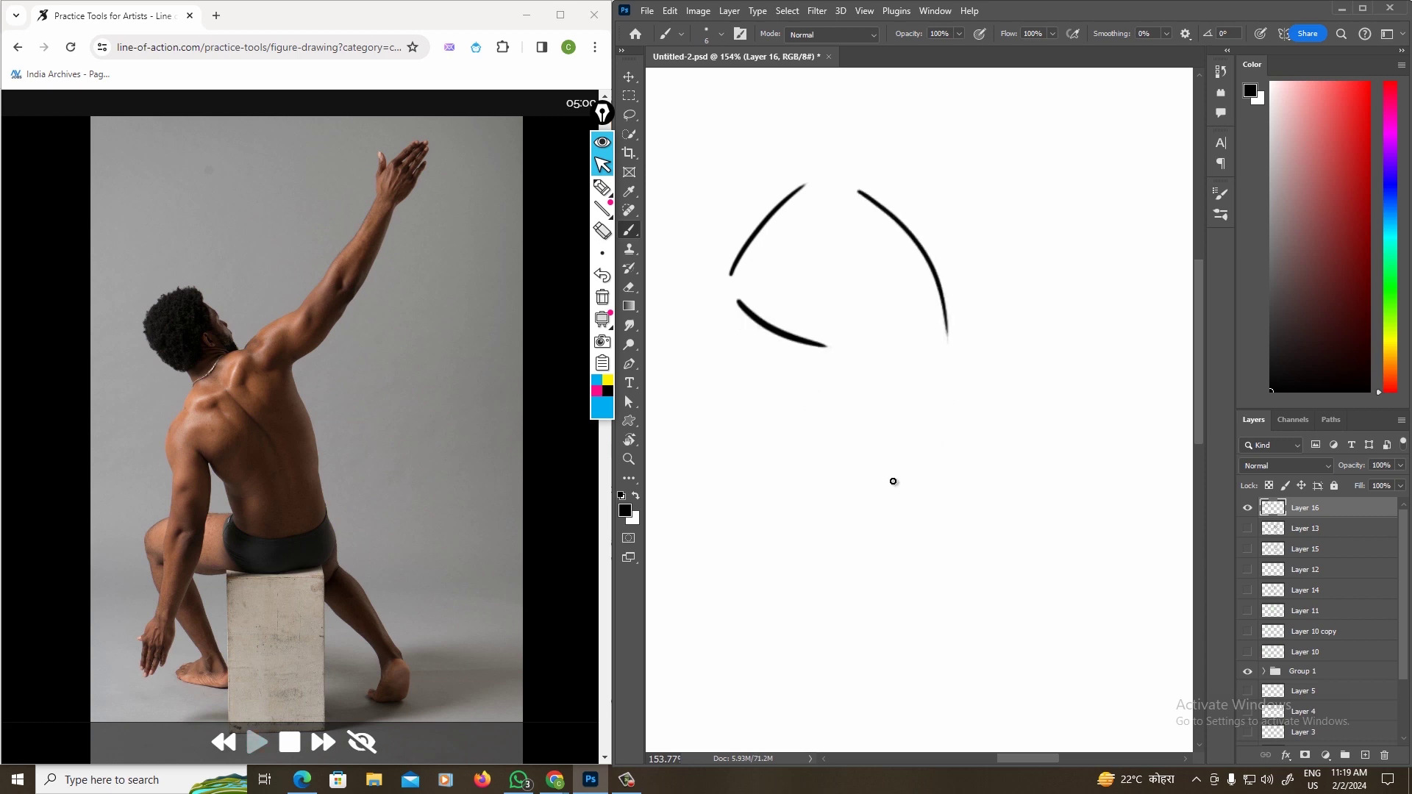
key("ctrl+z")
left_click_drag(847, 187, 946, 432)
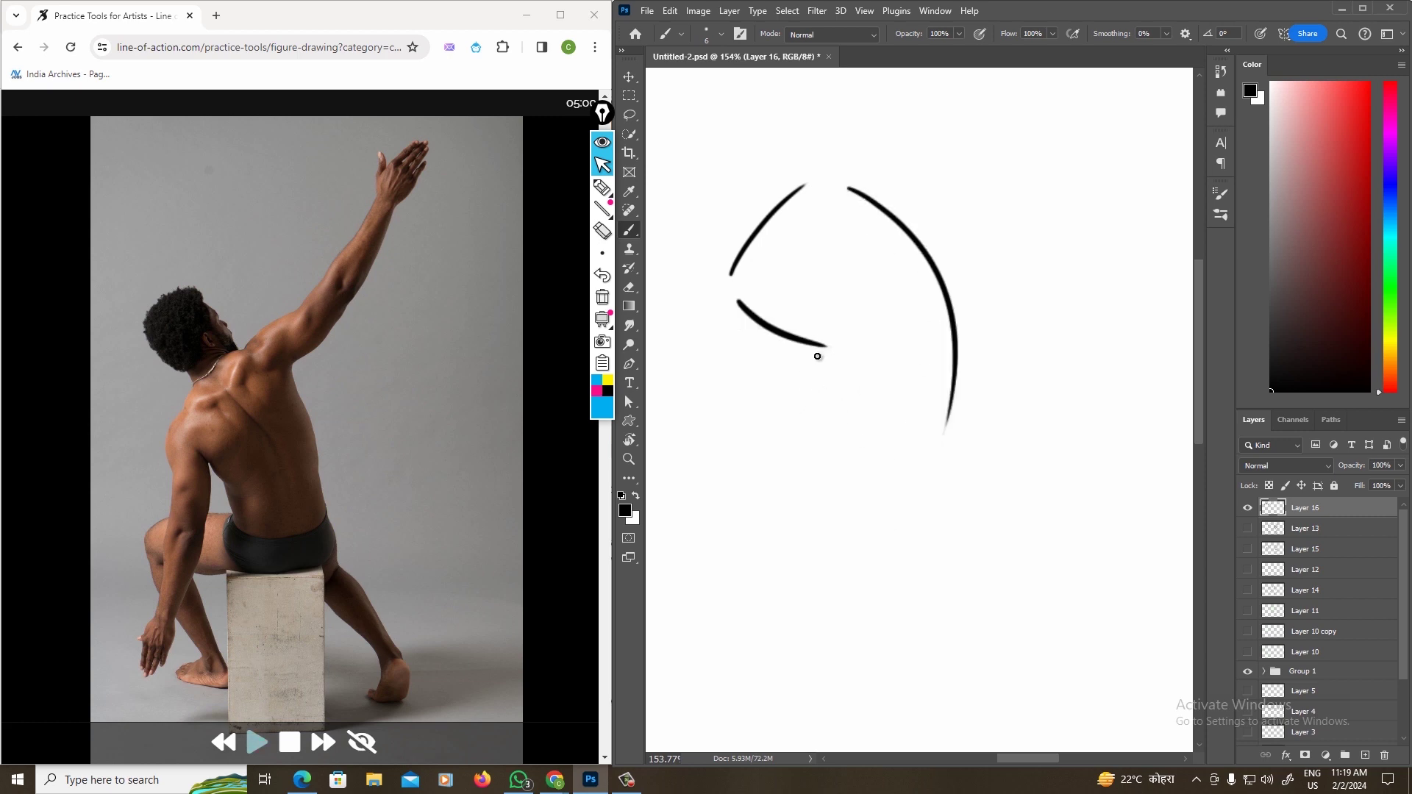
- Complete the pelvis edges and add limb attachment stubs and a curved spine line to the seated man's torso
mouse_move(800, 342)
left_mouse_down()
mouse_move(838, 348)
mouse_move(804, 428)
mouse_move(806, 415)
mouse_move(941, 408)
left_mouse_up()
left_click_drag(807, 422, 948, 412)
left_click_drag(801, 428, 797, 435)
left_click_drag(723, 286, 724, 312)
left_click_drag(839, 150, 832, 169)
mouse_move(781, 228)
left_mouse_down()
mouse_move(868, 293)
mouse_move(906, 416)
left_mouse_up()
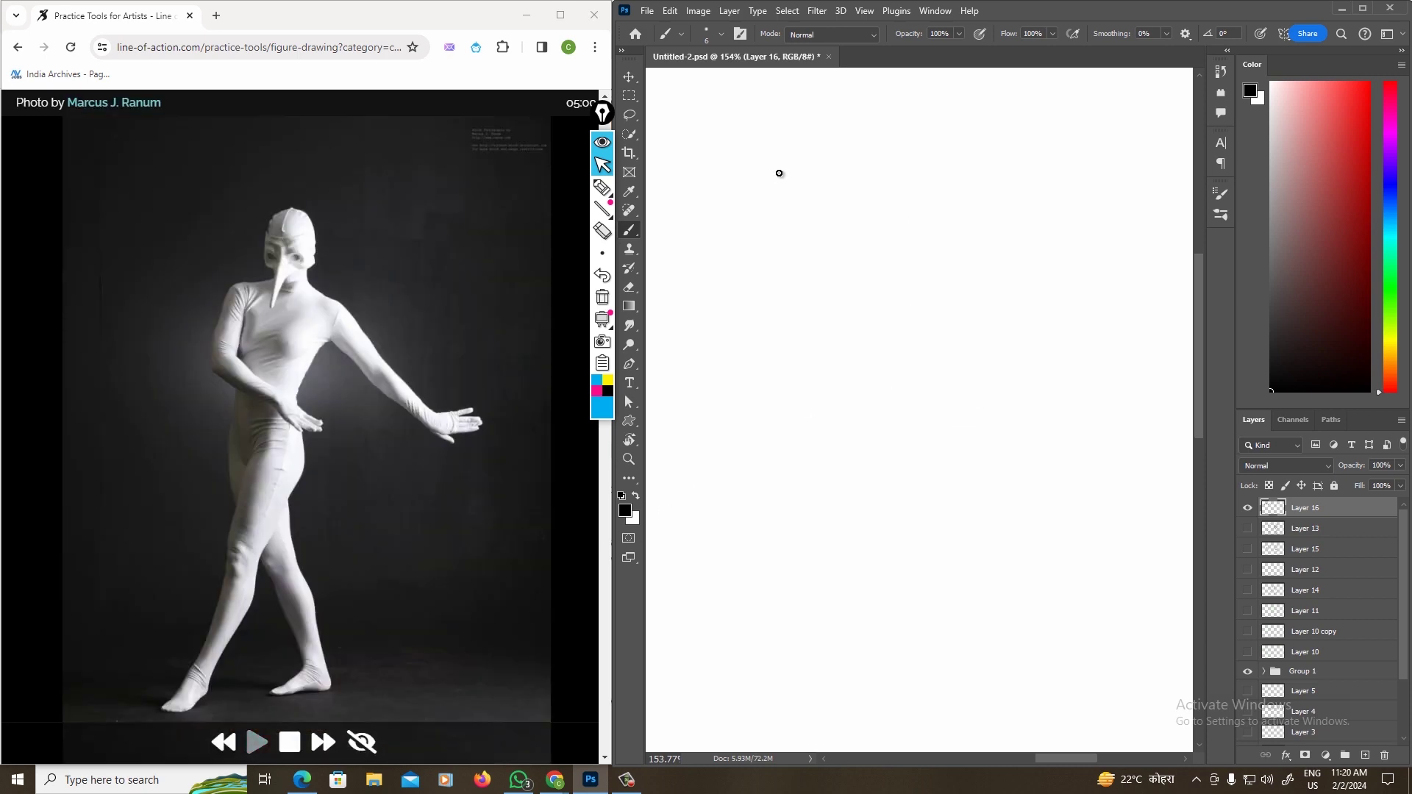
- Draw the white-suited figure's sloping shoulder line, the long stretched side curve and a light centre line down the torso
left_click_drag(795, 192, 949, 217)
key("ctrl+z")
left_click_drag(794, 193, 959, 247)
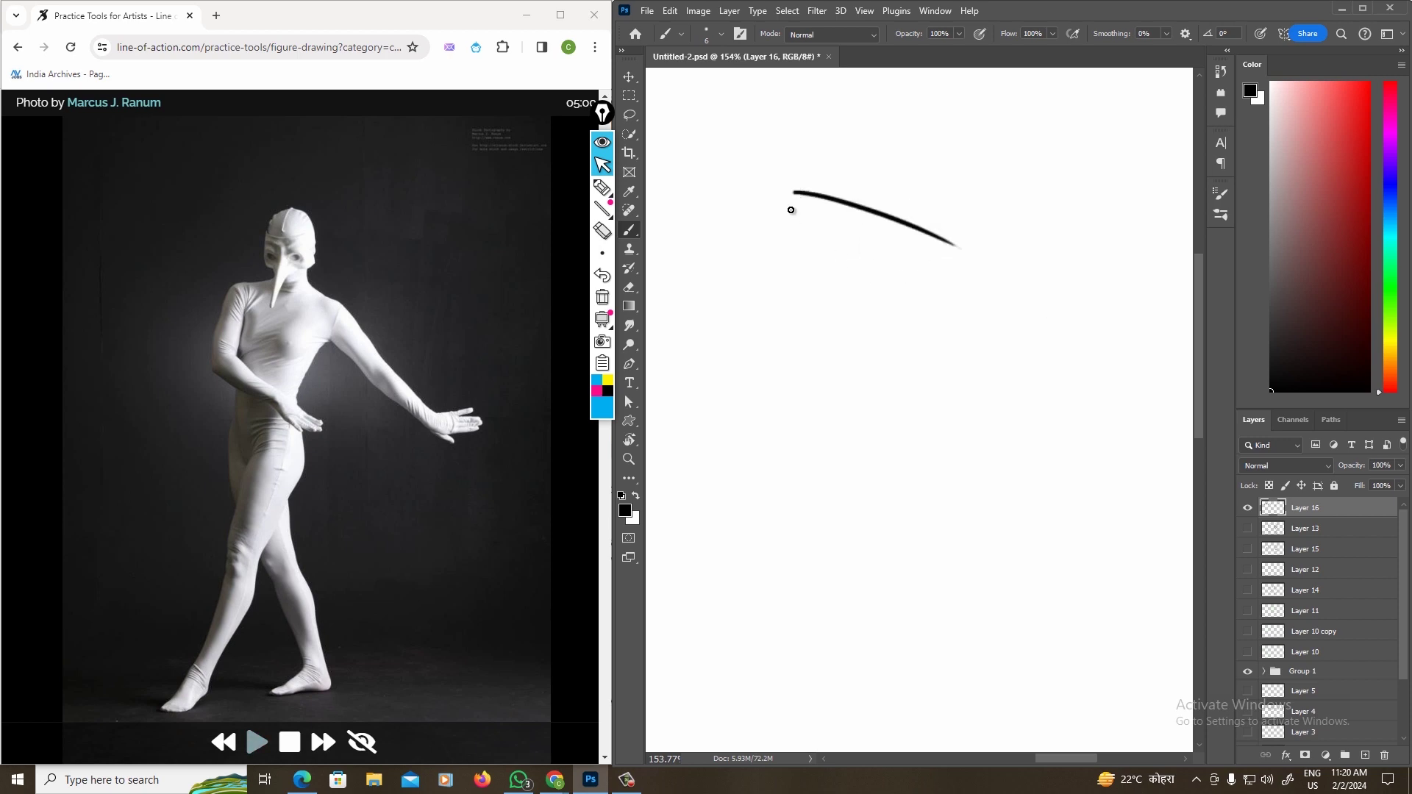
left_click_drag(792, 194, 803, 397)
key("ctrl+z")
key("ctrl+z")
mouse_move(792, 194)
left_mouse_down()
mouse_move(845, 456)
mouse_move(843, 445)
left_mouse_up()
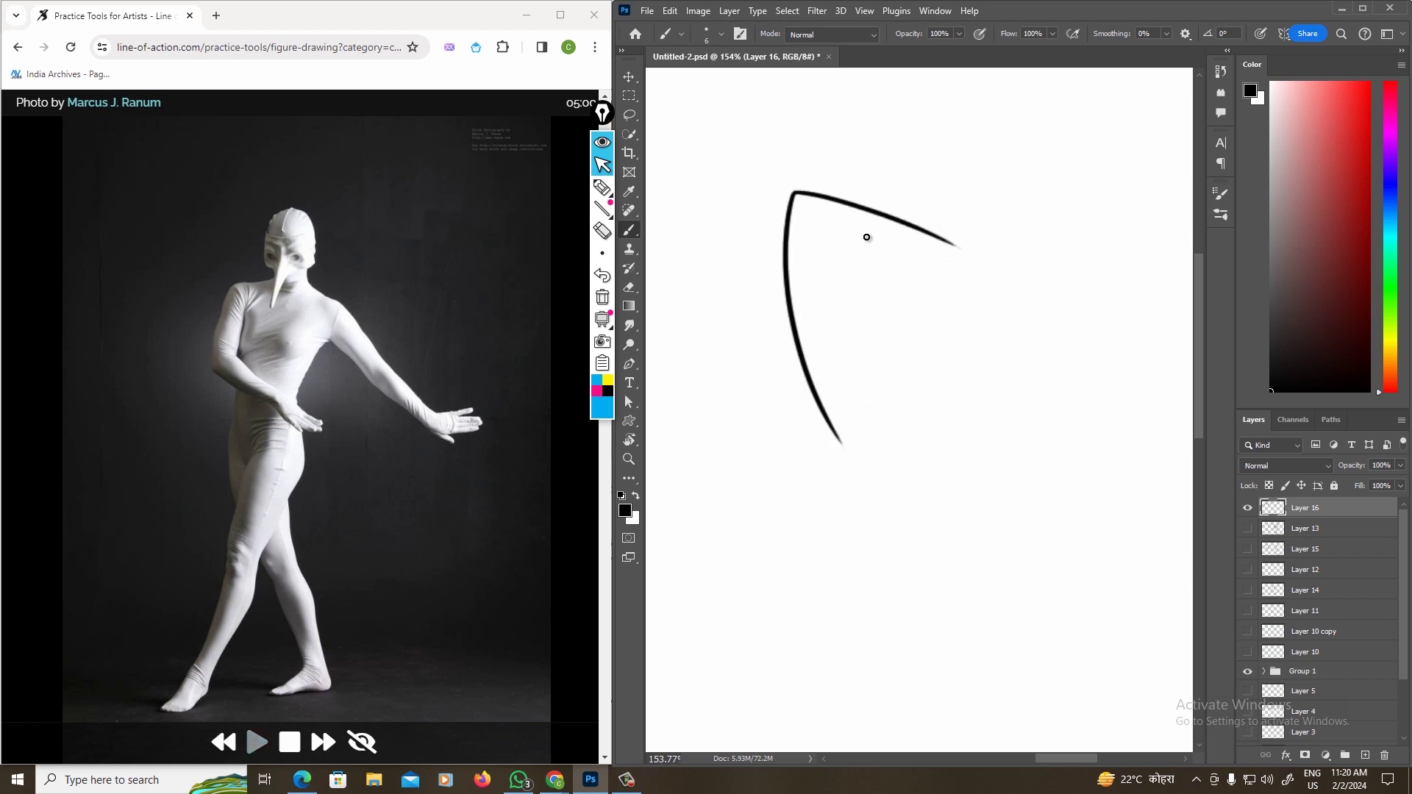
mouse_move(865, 234)
left_mouse_down()
mouse_move(851, 346)
mouse_move(866, 444)
left_mouse_up()
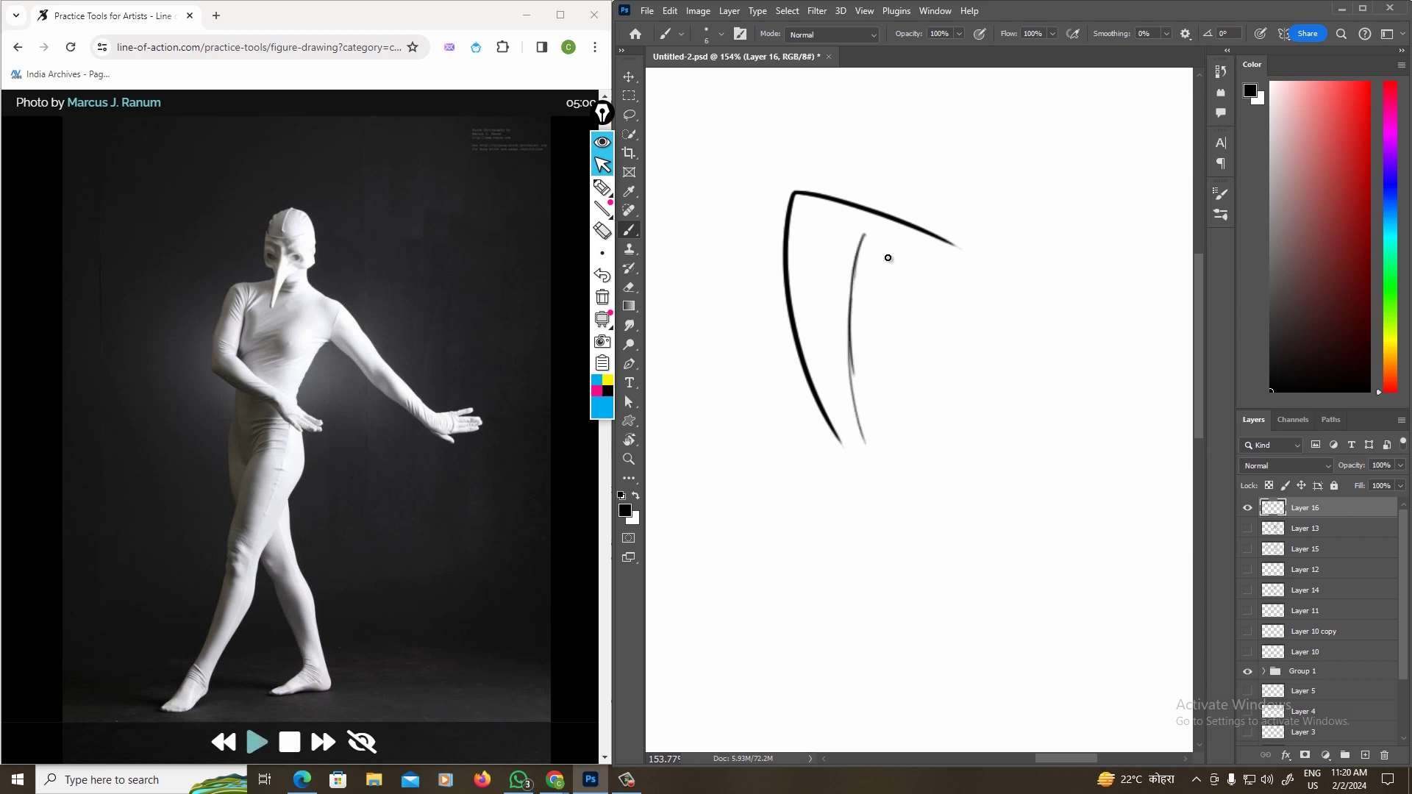
- Draw the pinched side of the white-suited figure's torso from the shoulder into the waist and close the pelvis base
left_click_drag(963, 252, 880, 434)
left_click_drag(957, 259, 929, 349)
left_click_drag(939, 323, 915, 459)
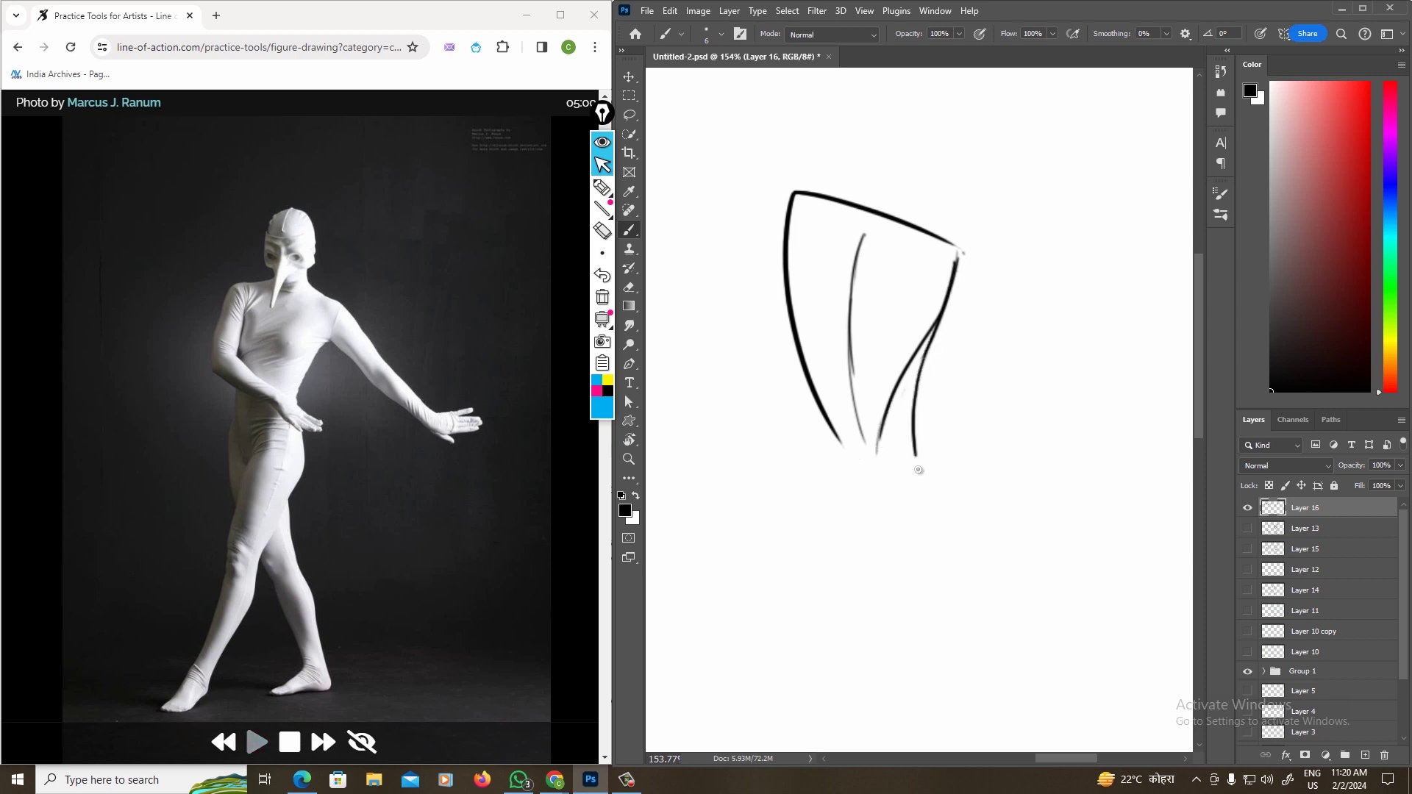
key("ctrl+z")
mouse_move(938, 324)
left_mouse_down()
mouse_move(917, 438)
mouse_move(891, 457)
left_mouse_up()
left_click_drag(886, 458, 835, 437)
- Lighten the overlapping side-plane line with the eraser and redraw the lower side-plane and centre lines of the torso
key("e")
mouse_move(918, 343)
left_mouse_down()
mouse_move(911, 334)
mouse_move(896, 440)
left_mouse_up()
key("b")
left_click_drag(904, 386, 890, 452)
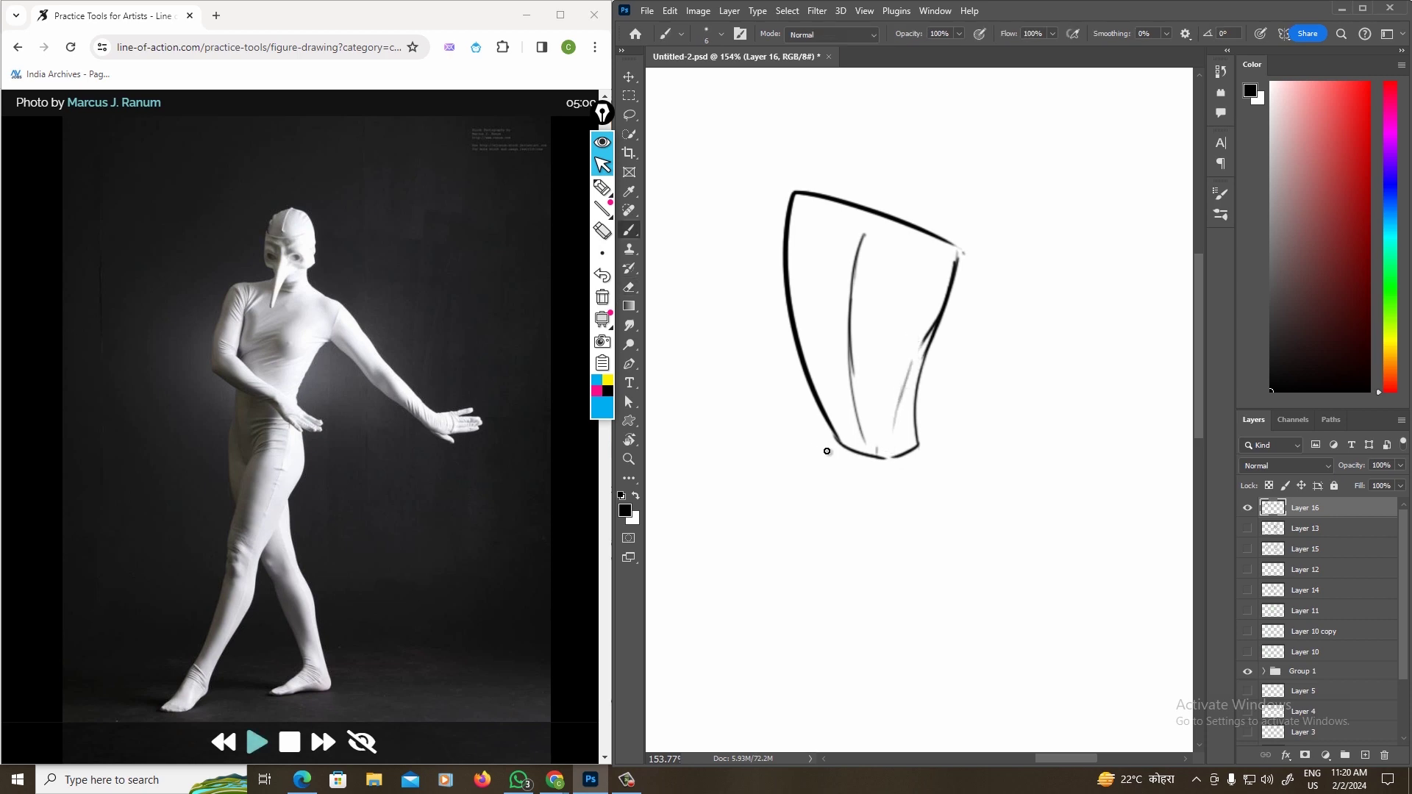
left_click_drag(849, 364, 862, 453)
- Add a contour arc across the ribcage and short limb attachment stubs at the white-suited figure's shoulders and pelvis
left_click_drag(822, 287, 890, 325)
left_click_drag(960, 249, 977, 274)
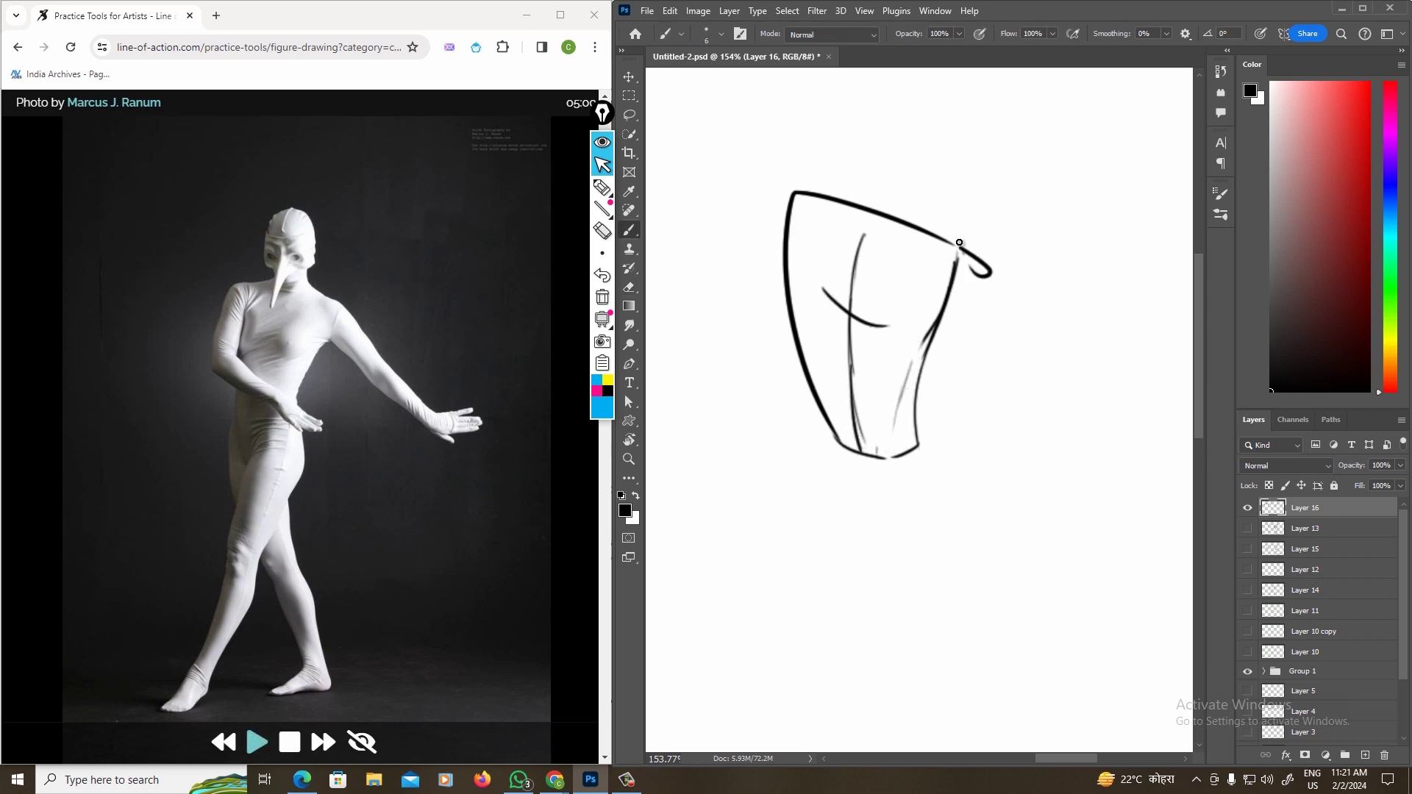
mouse_move(796, 194)
left_mouse_down()
mouse_move(800, 221)
mouse_move(783, 220)
left_mouse_up()
left_click_drag(909, 462, 872, 448)
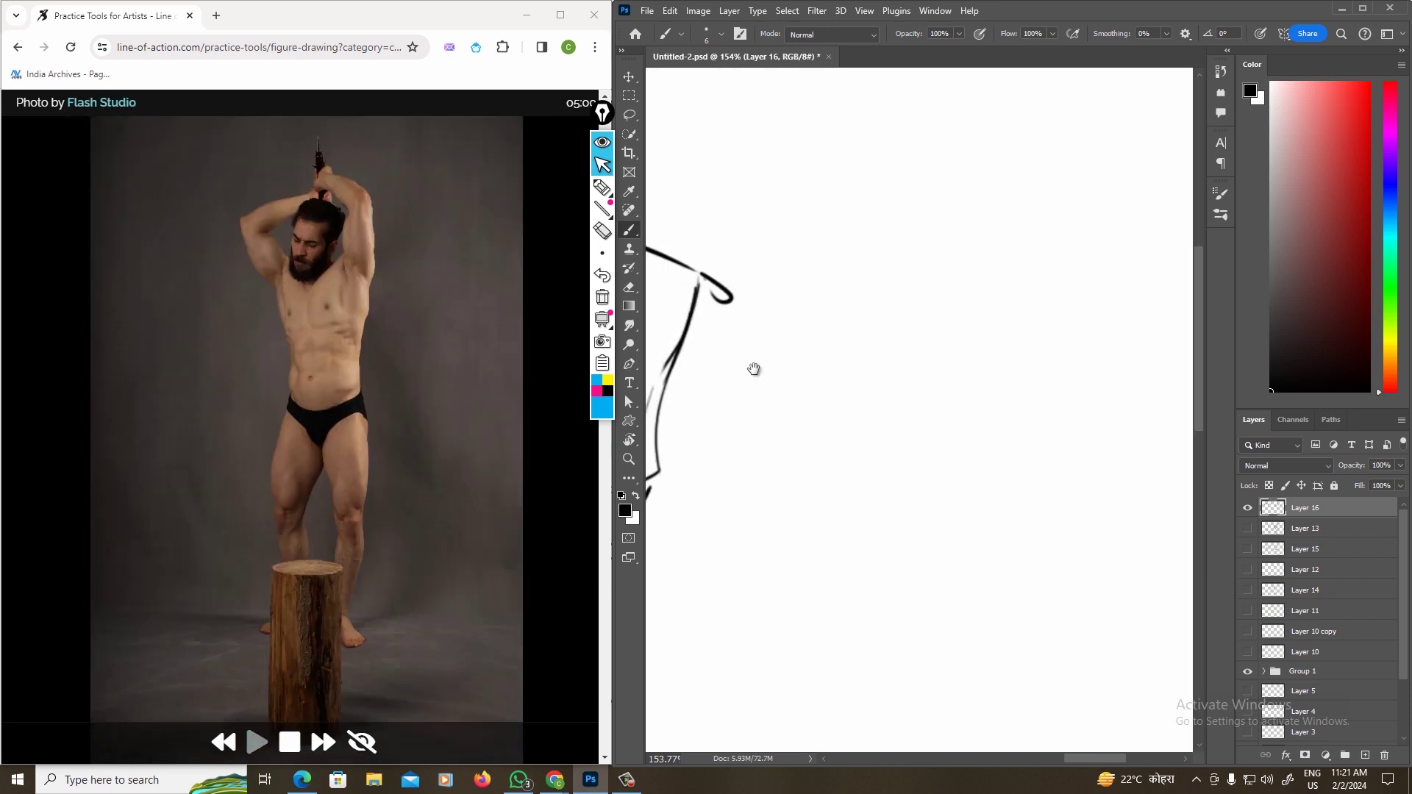
- On blank canvas, draw the bearded man's dipping shoulder curve, the centre line and both outer sides of his ribcage
left_click_drag(753, 368, 647, 379)
left_click_drag(795, 228, 891, 171)
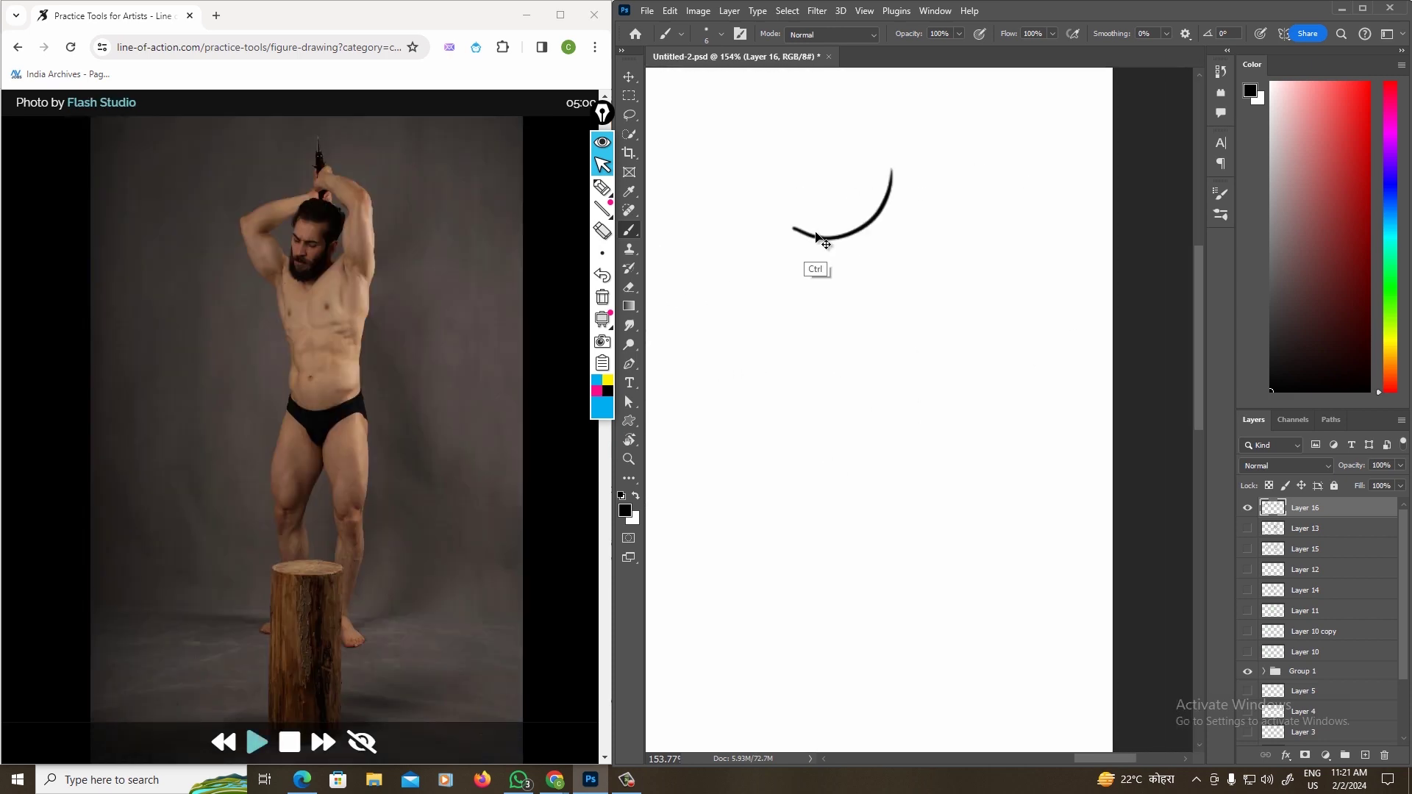
key("ctrl+z")
left_click_drag(792, 226, 912, 200)
left_click_drag(848, 264, 886, 420)
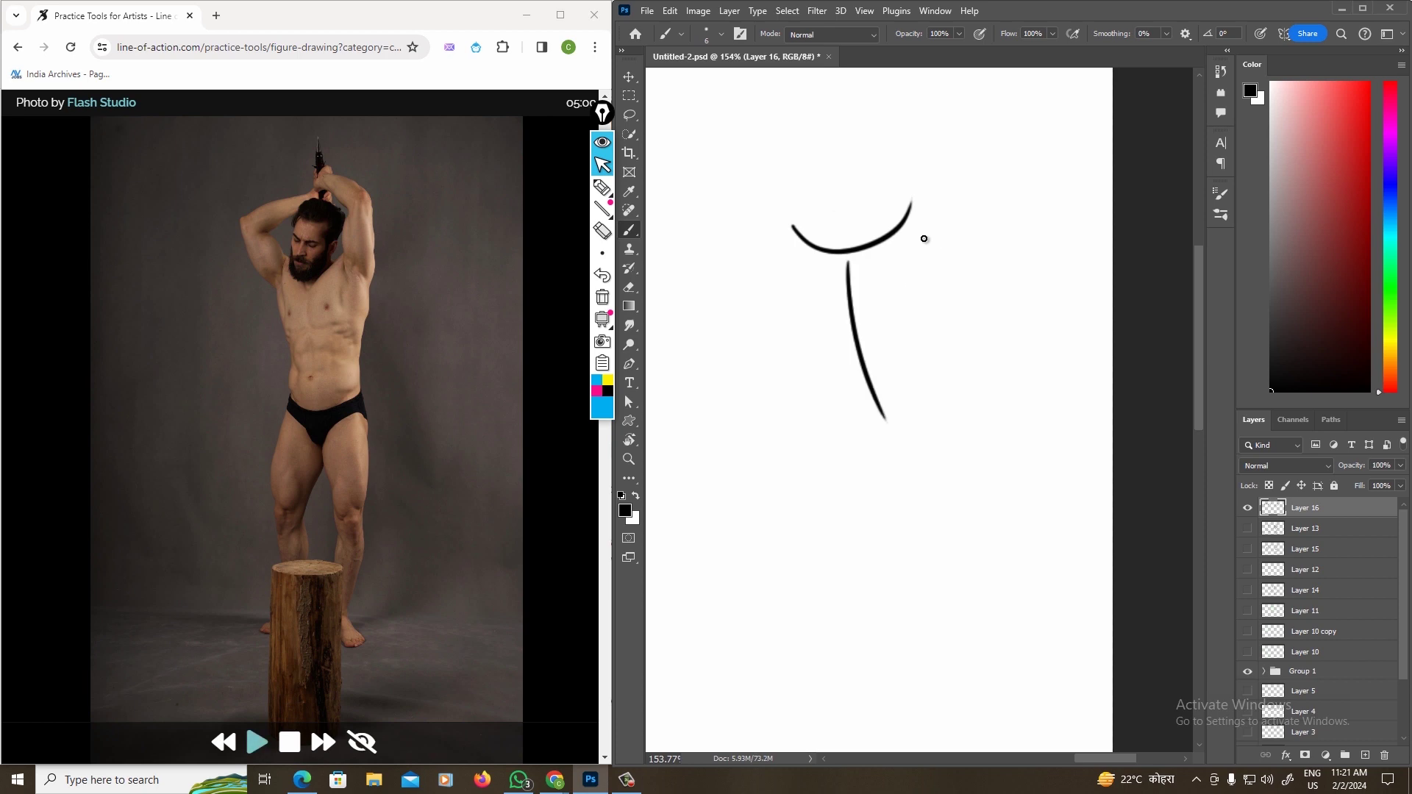
left_click_drag(782, 248, 836, 403)
left_click_drag(920, 201, 949, 365)
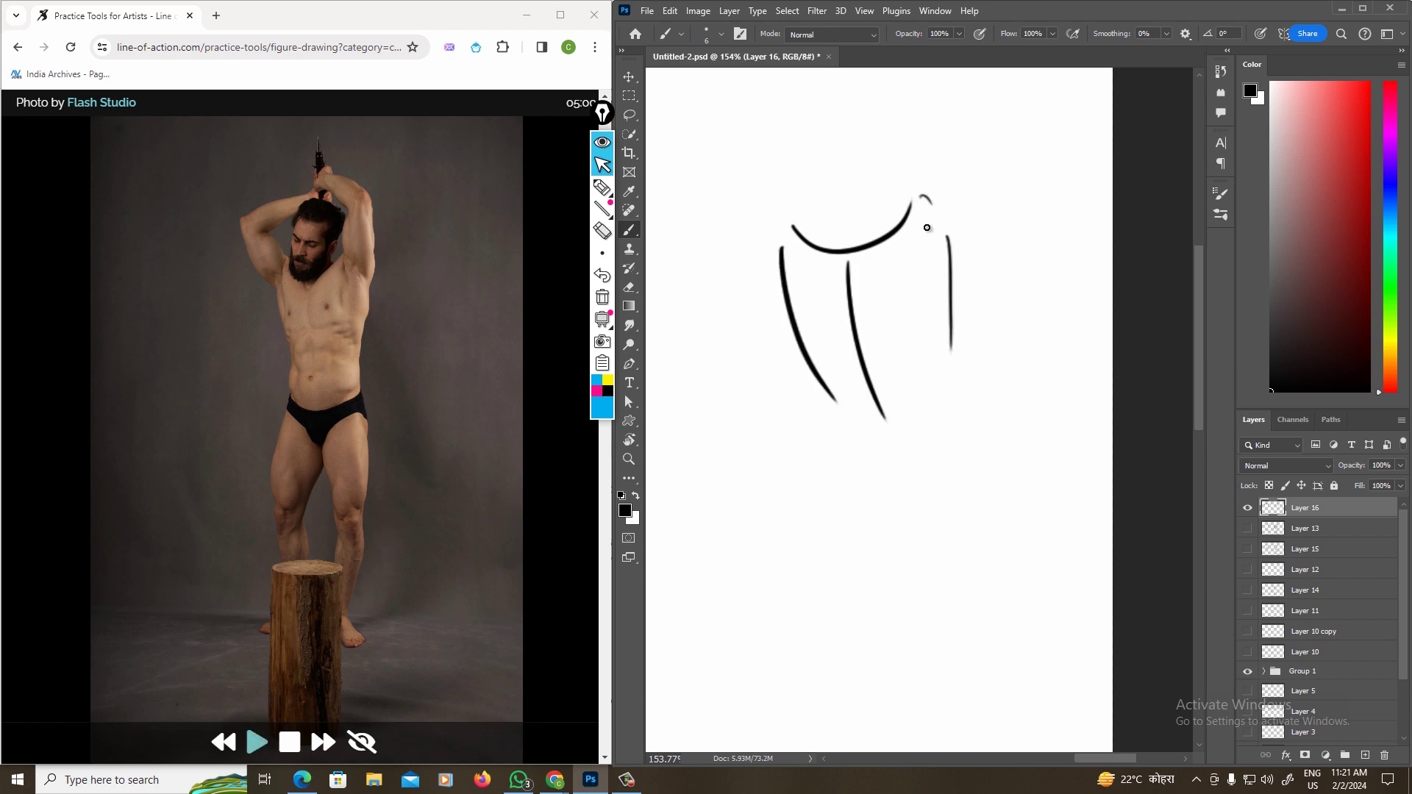
- Extend the bearded man's torso sides into the pelvis, close the base and add light side-plane lines
mouse_move(924, 230)
left_mouse_down()
mouse_move(971, 436)
mouse_move(830, 444)
left_mouse_up()
left_click_drag(816, 376, 875, 463)
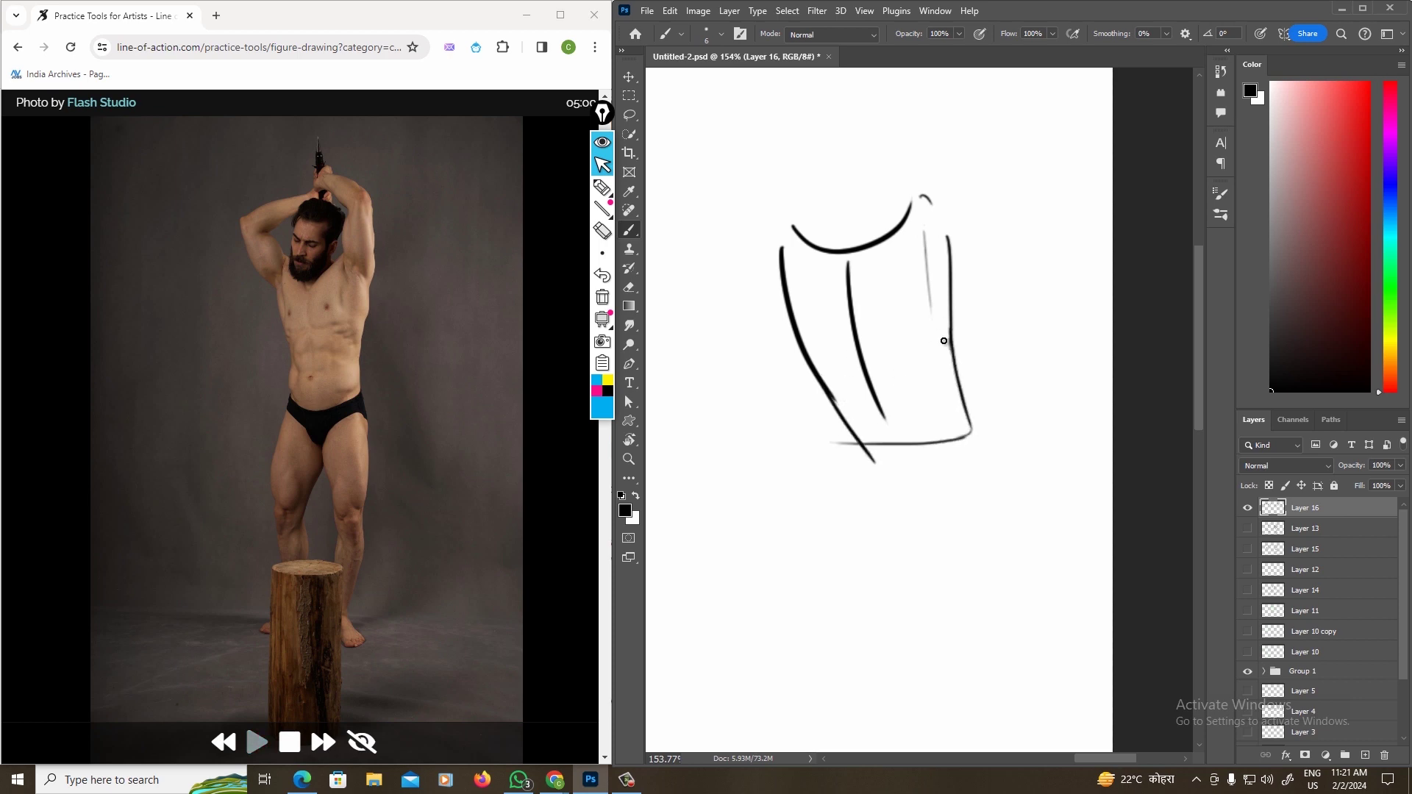
left_click_drag(945, 366, 961, 417)
- Add looped arm stubs at the bearded man's shoulders and leg stubs at the pelvis corners
left_click_drag(931, 200, 944, 216)
left_click_drag(780, 237, 795, 216)
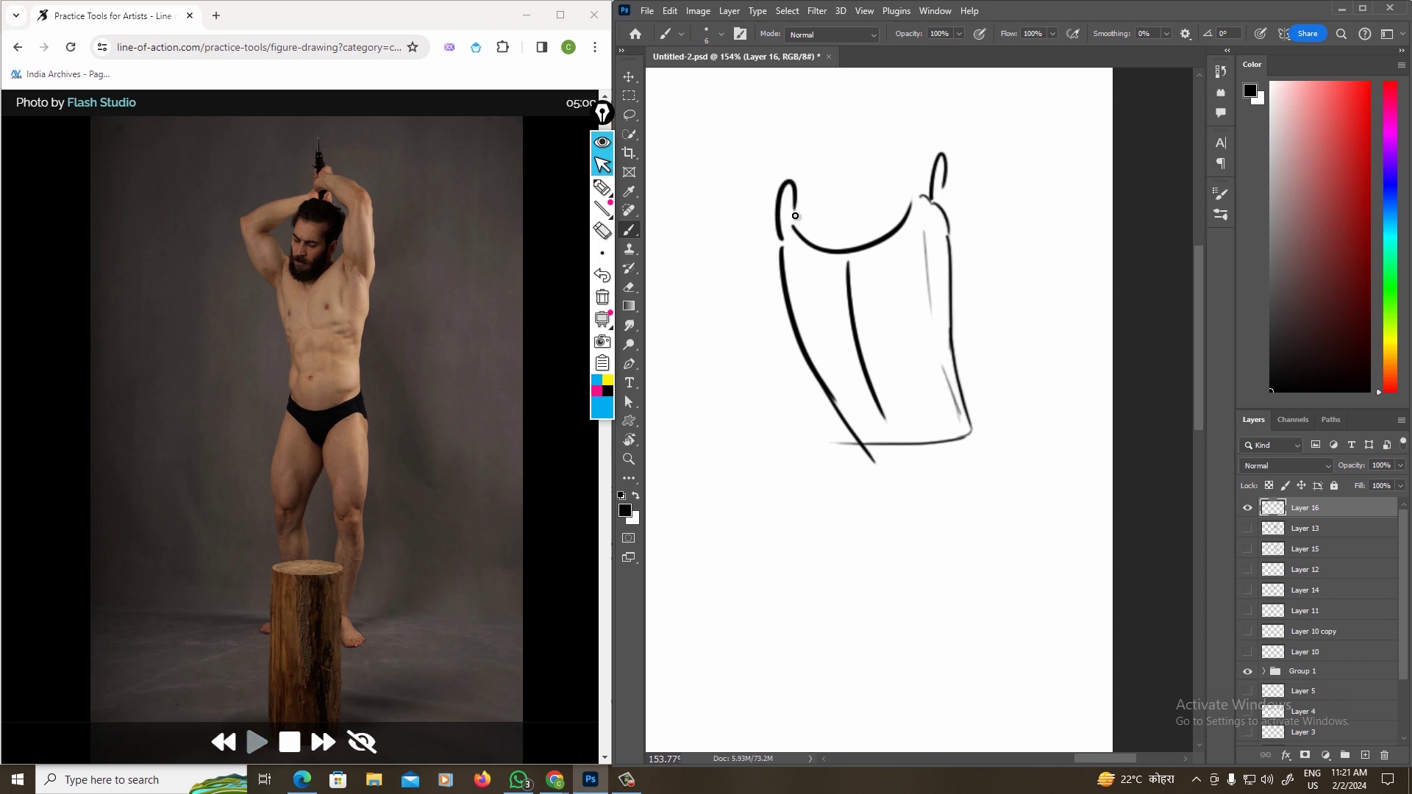
left_click_drag(972, 441, 978, 472)
left_click_drag(858, 446, 851, 465)
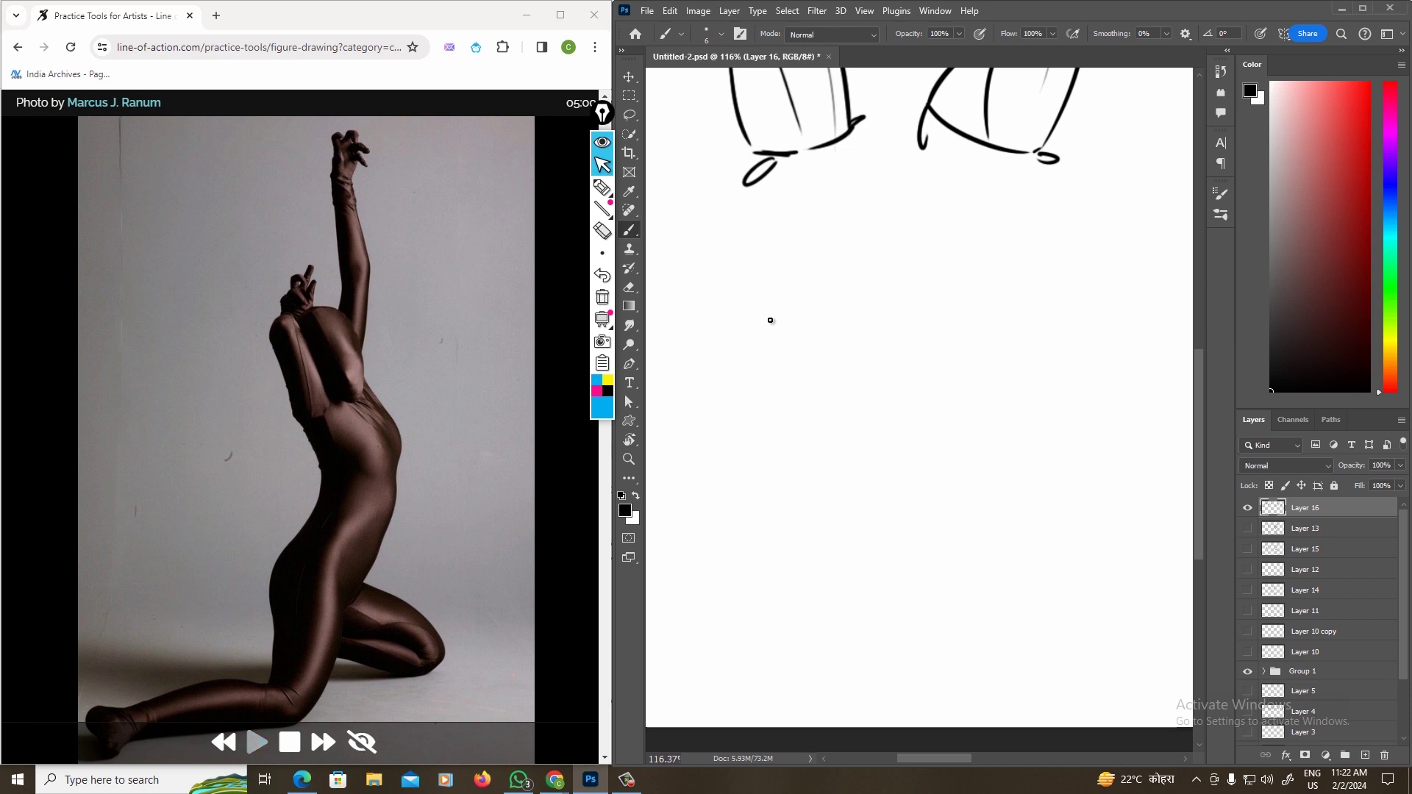
- Draw the kneeling figure's pinched side and pelvis base, add light inner plane lines and start the back edge
left_click_drag(752, 280, 815, 381)
key("ctrl+z")
mouse_move(758, 320)
left_mouse_down()
mouse_move(837, 404)
mouse_move(803, 476)
left_mouse_up()
mouse_move(838, 404)
left_mouse_down()
mouse_move(796, 497)
mouse_move(845, 501)
left_mouse_up()
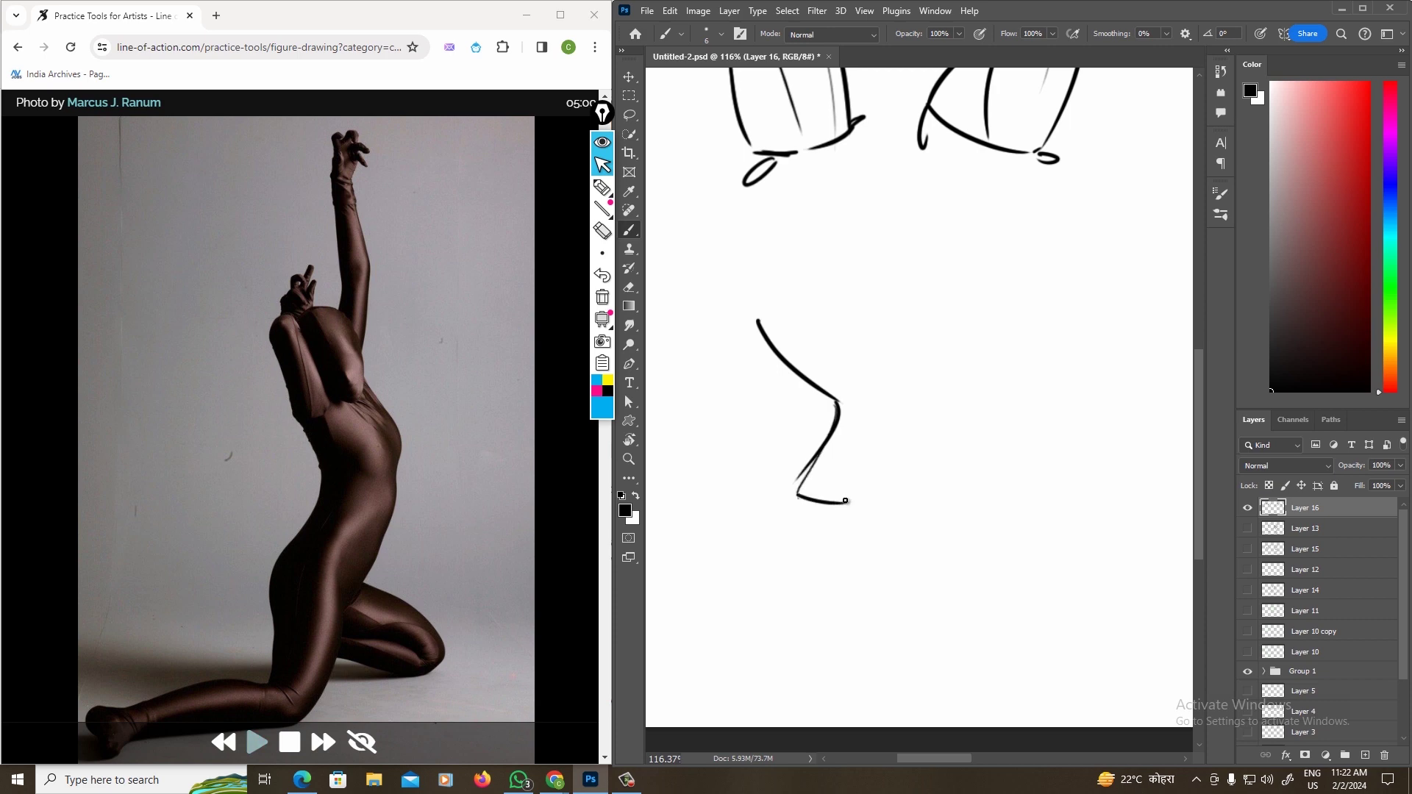
mouse_move(762, 317)
left_mouse_down()
mouse_move(781, 308)
mouse_move(849, 377)
mouse_move(844, 500)
left_mouse_up()
left_click_drag(820, 312, 882, 393)
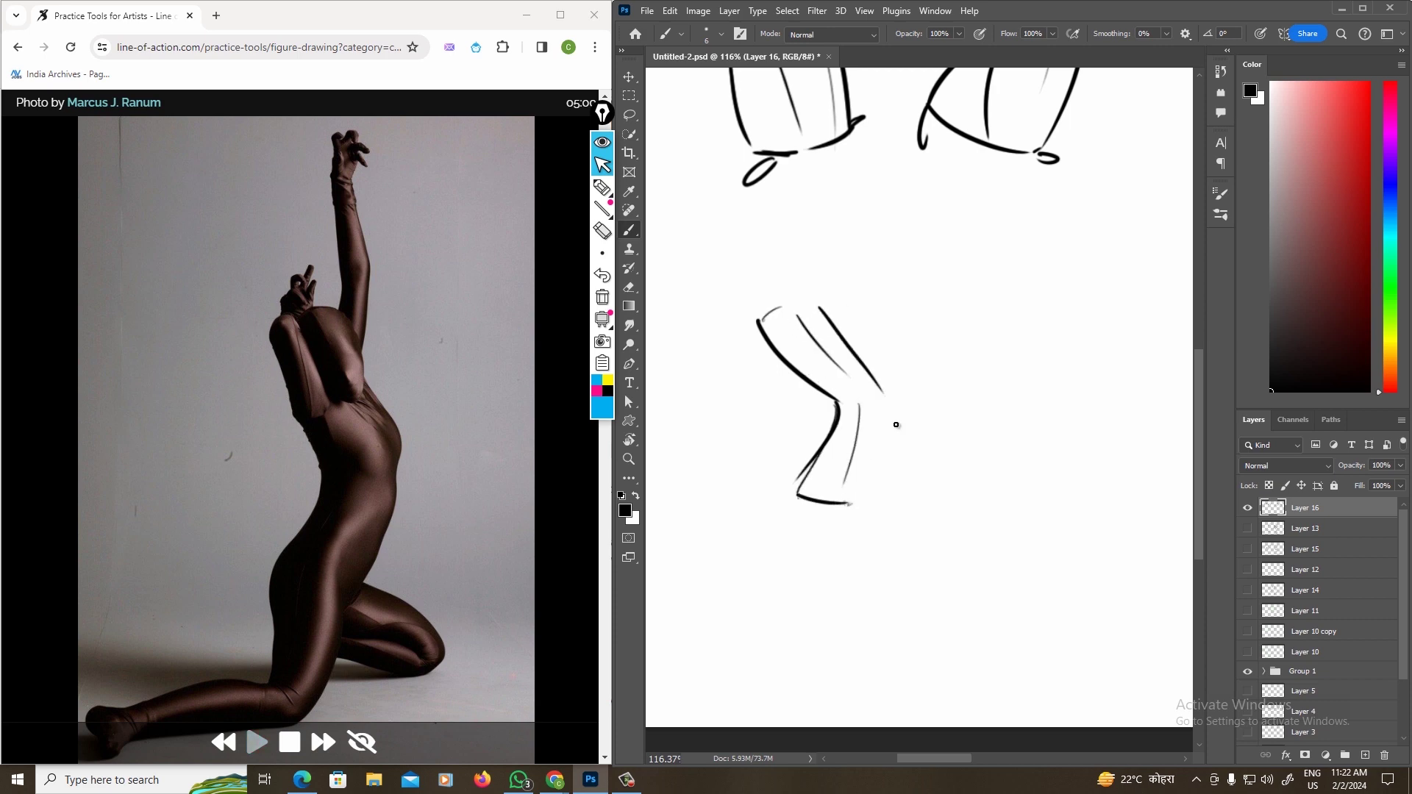
- Redraw the kneeling figure's upper back edge, add the shoulder curve and continue the stretched side down to the pelvis
key("ctrl+z")
left_click_drag(824, 309, 887, 394)
mouse_move(794, 307)
left_mouse_down()
mouse_move(830, 290)
mouse_move(894, 401)
left_mouse_up()
key("ctrl+z")
mouse_move(828, 292)
left_mouse_down()
mouse_move(894, 397)
mouse_move(856, 490)
left_mouse_up()
key("ctrl+z")
left_click_drag(895, 388, 875, 492)
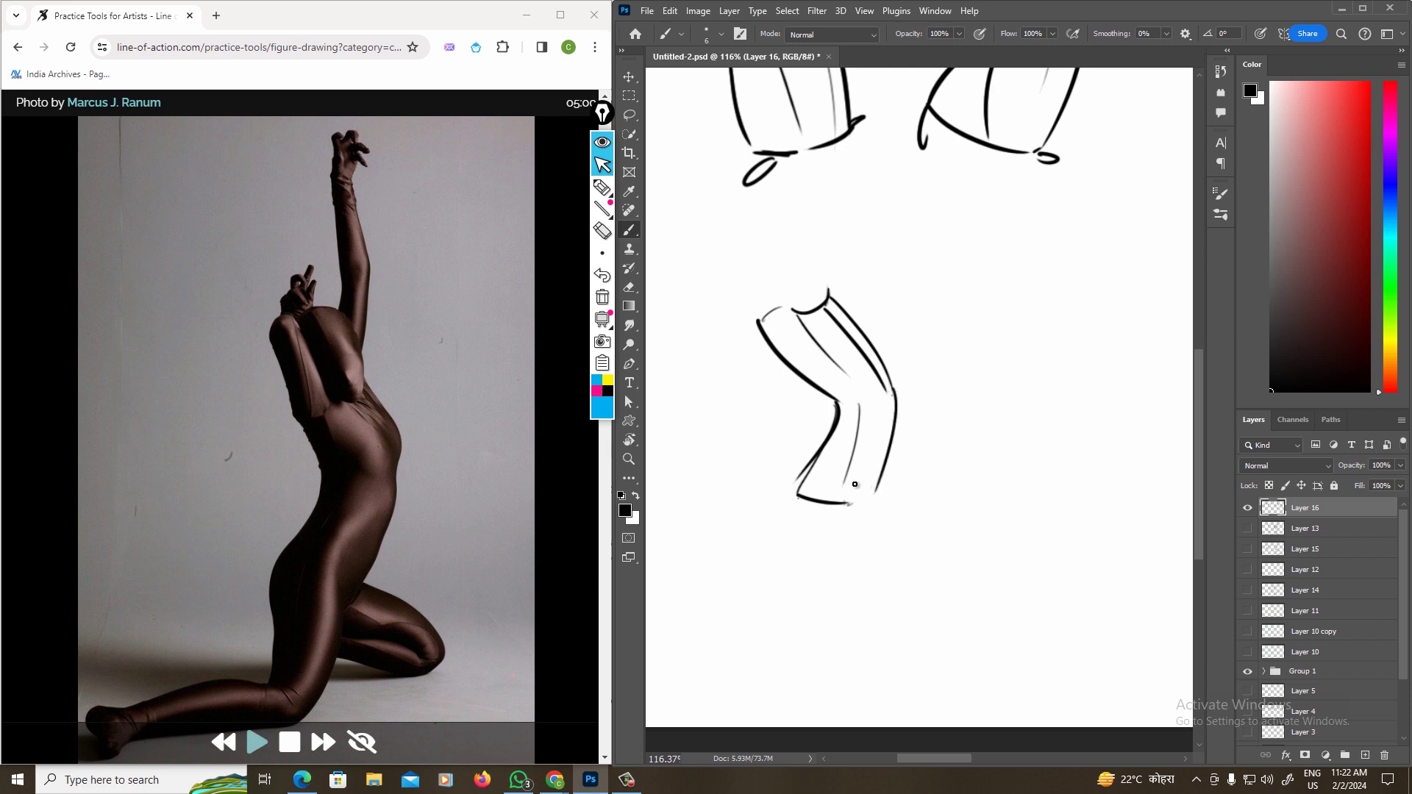
- Finish the kneeling figure's side plane and pelvis edge, then add limb stubs and a contour line across the ribcage
mouse_move(886, 401)
left_mouse_down()
mouse_move(872, 487)
mouse_move(814, 539)
mouse_move(827, 516)
left_mouse_up()
left_click_drag(884, 485, 882, 489)
left_click_drag(757, 298, 770, 314)
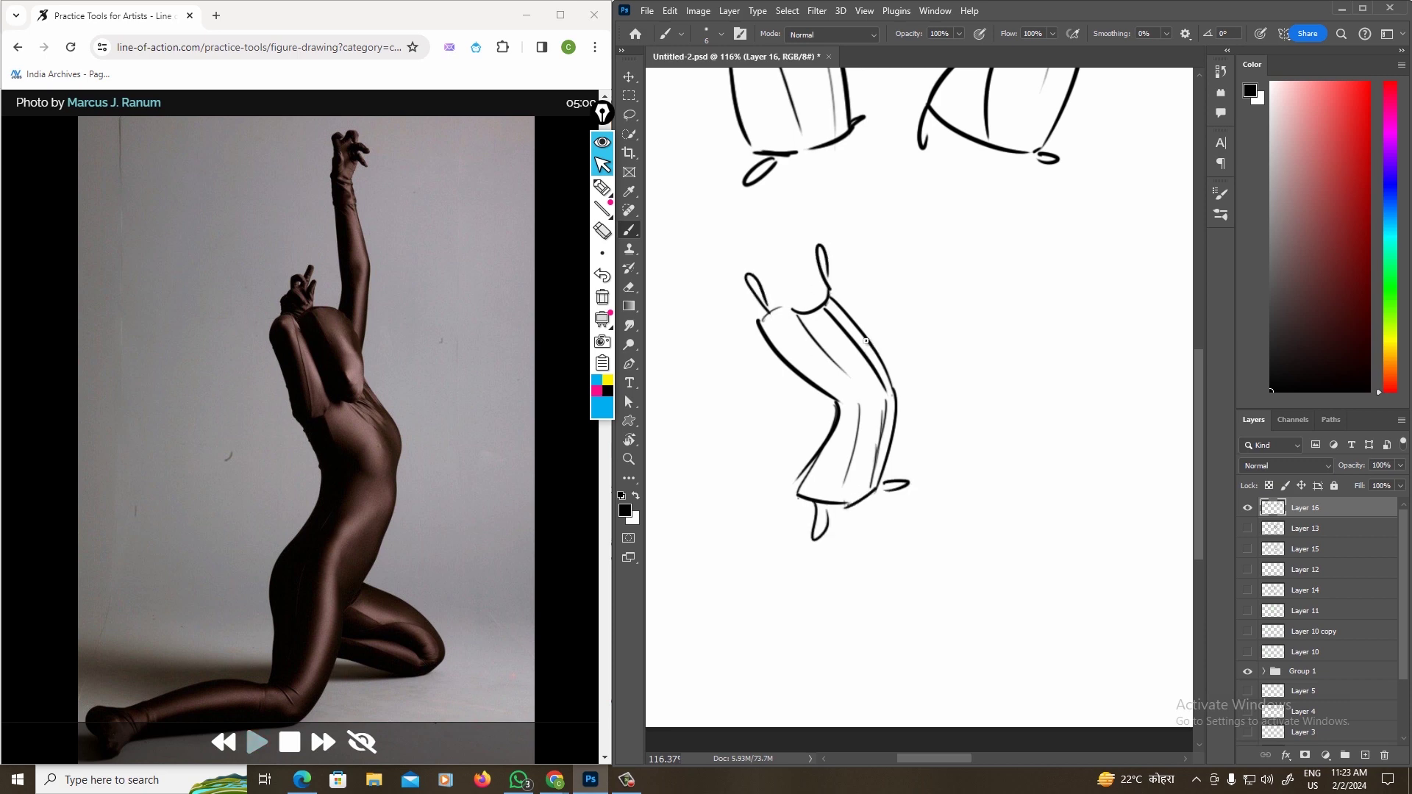
left_click_drag(866, 341, 854, 369)
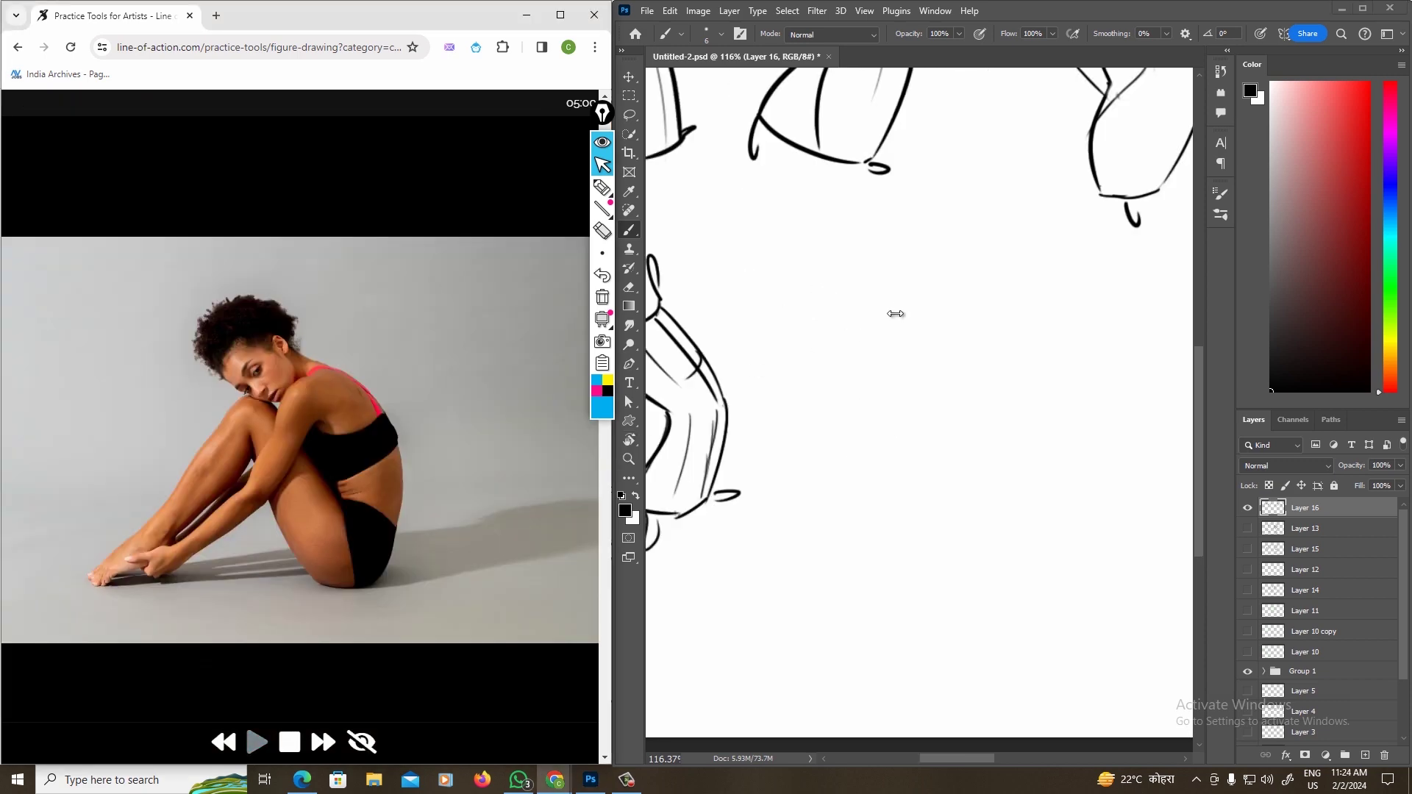
- Draw the crouching woman's rounded back as one long stretched curve and her pinched front with a fold at the waist
left_click(899, 318)
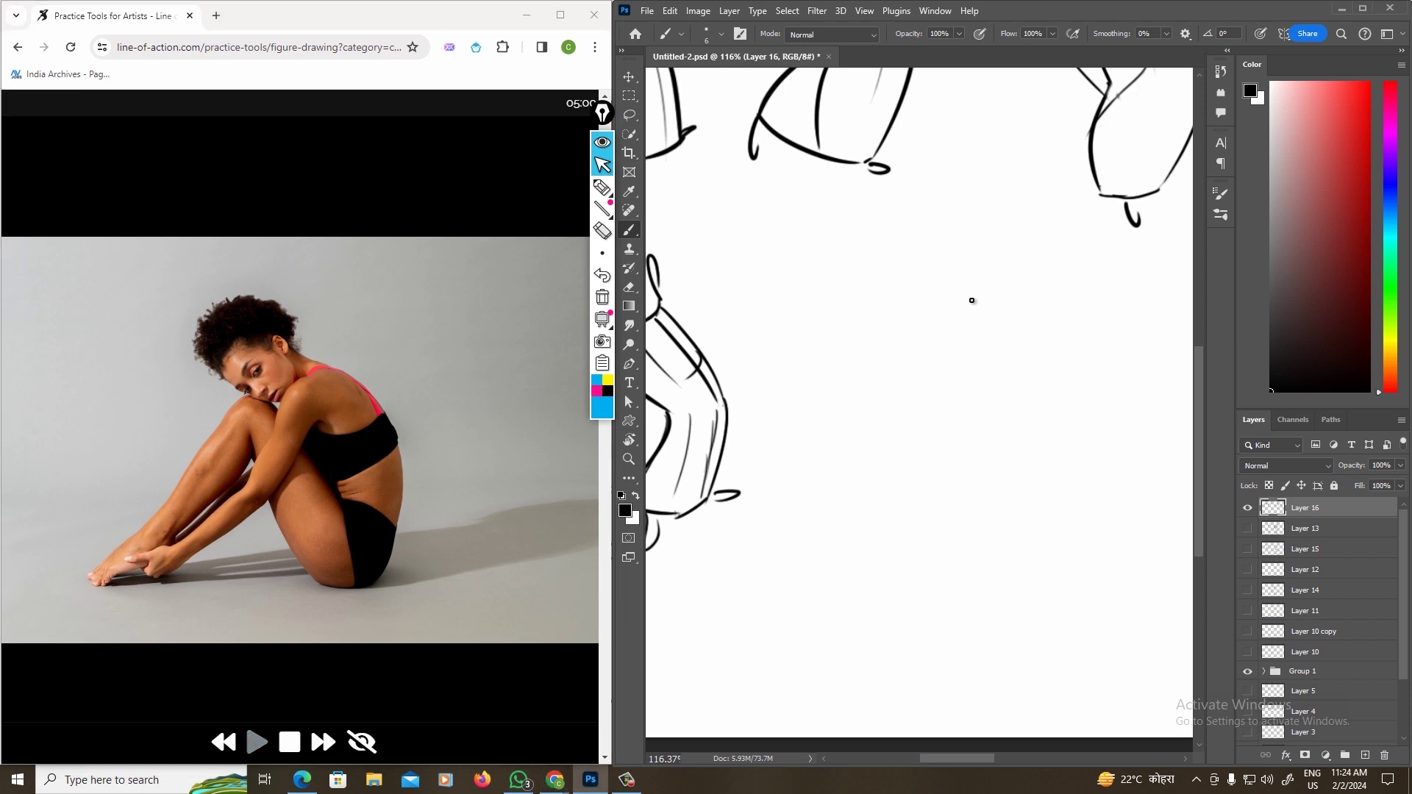
left_click_drag(952, 256, 996, 471)
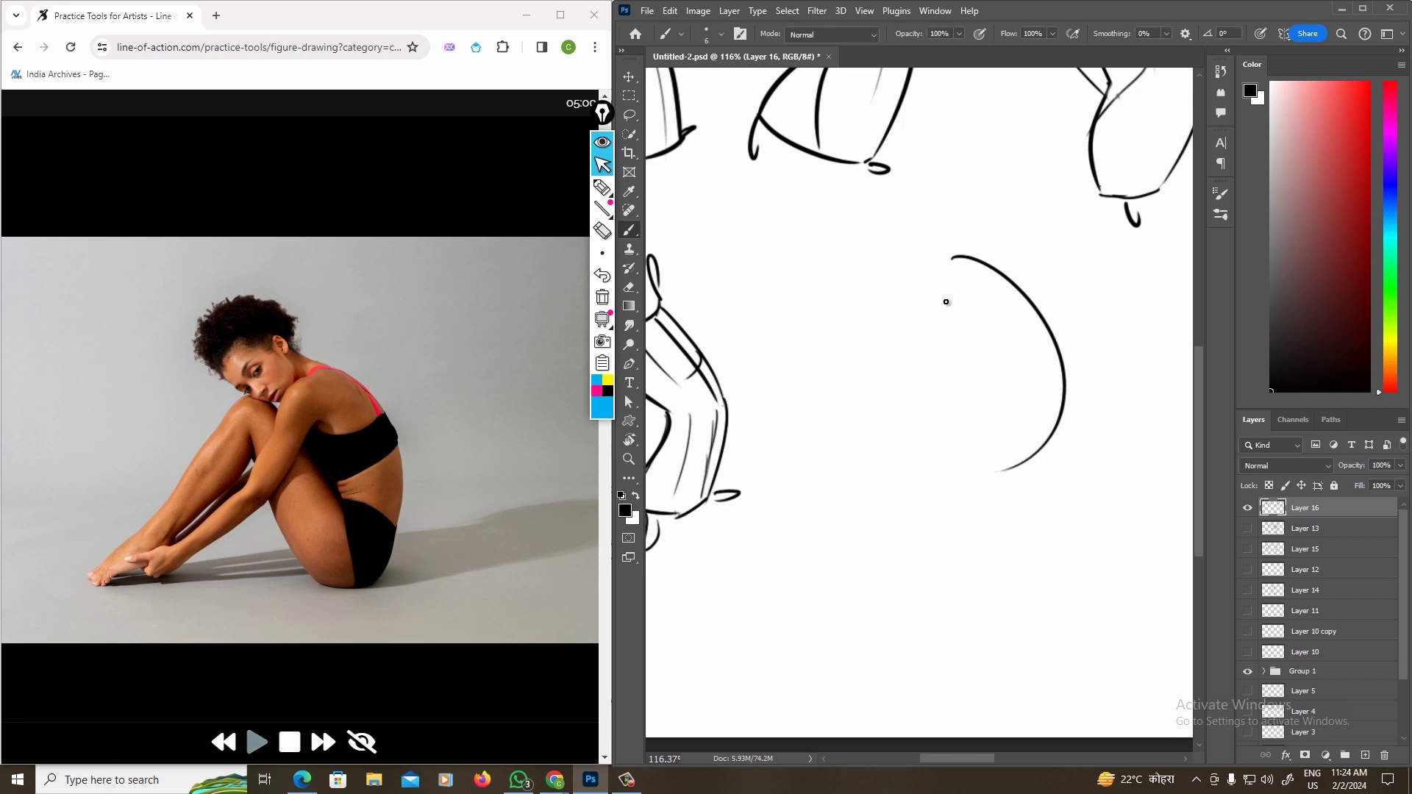
mouse_move(948, 287)
left_mouse_down()
mouse_move(1015, 351)
mouse_move(994, 451)
mouse_move(1019, 457)
left_mouse_up()
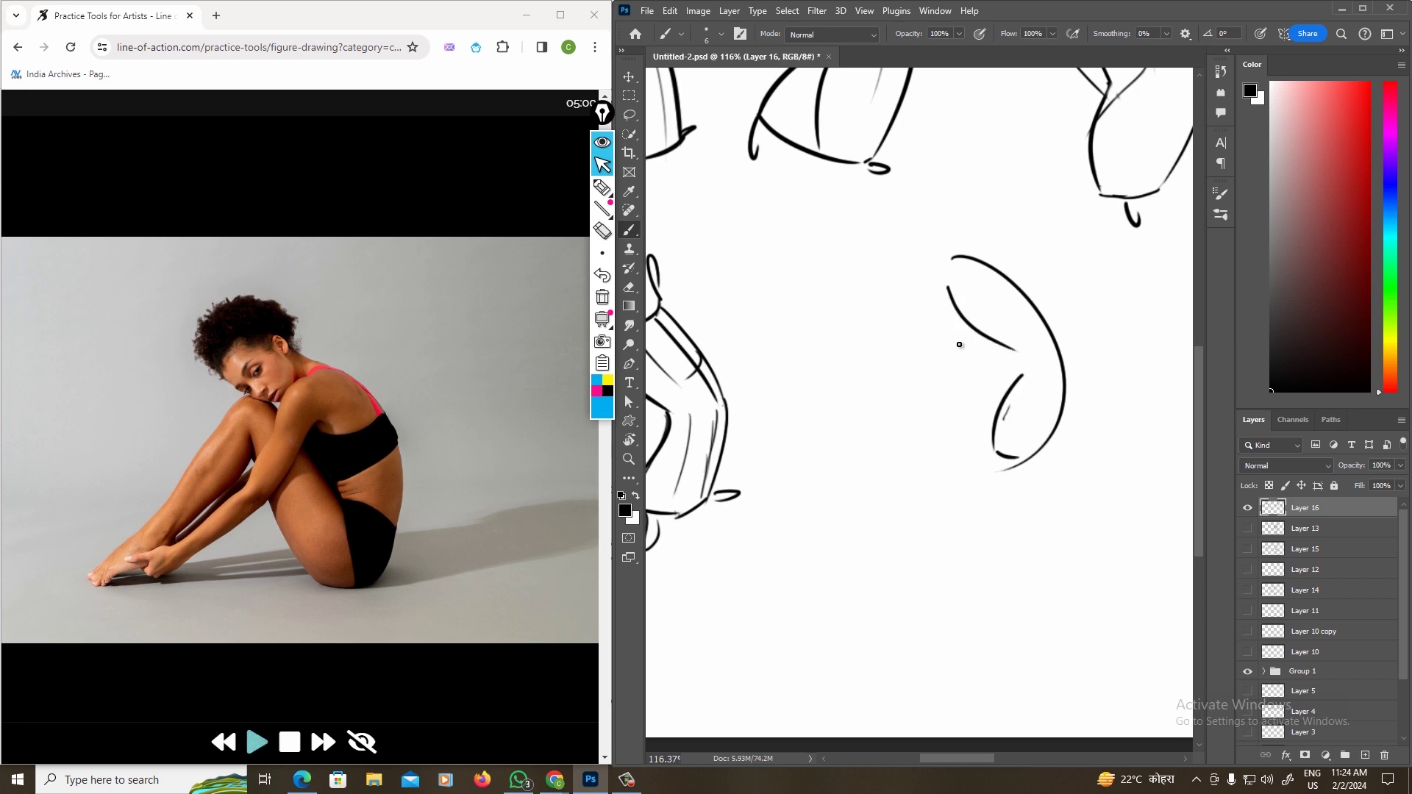
- Add the remaining inner plane lines, shoulder edge and limb attachment stubs to the crouching woman's torso
left_click(622, 473)
mouse_move(945, 270)
left_mouse_down()
mouse_move(926, 305)
mouse_move(1023, 373)
mouse_move(985, 360)
mouse_move(1002, 373)
mouse_move(983, 436)
left_mouse_up()
mouse_move(928, 307)
left_mouse_down()
mouse_move(986, 378)
mouse_move(980, 432)
mouse_move(998, 477)
left_mouse_up()
left_click_drag(954, 412, 973, 425)
mouse_move(955, 270)
left_mouse_down()
mouse_move(950, 315)
mouse_move(931, 307)
left_mouse_up()
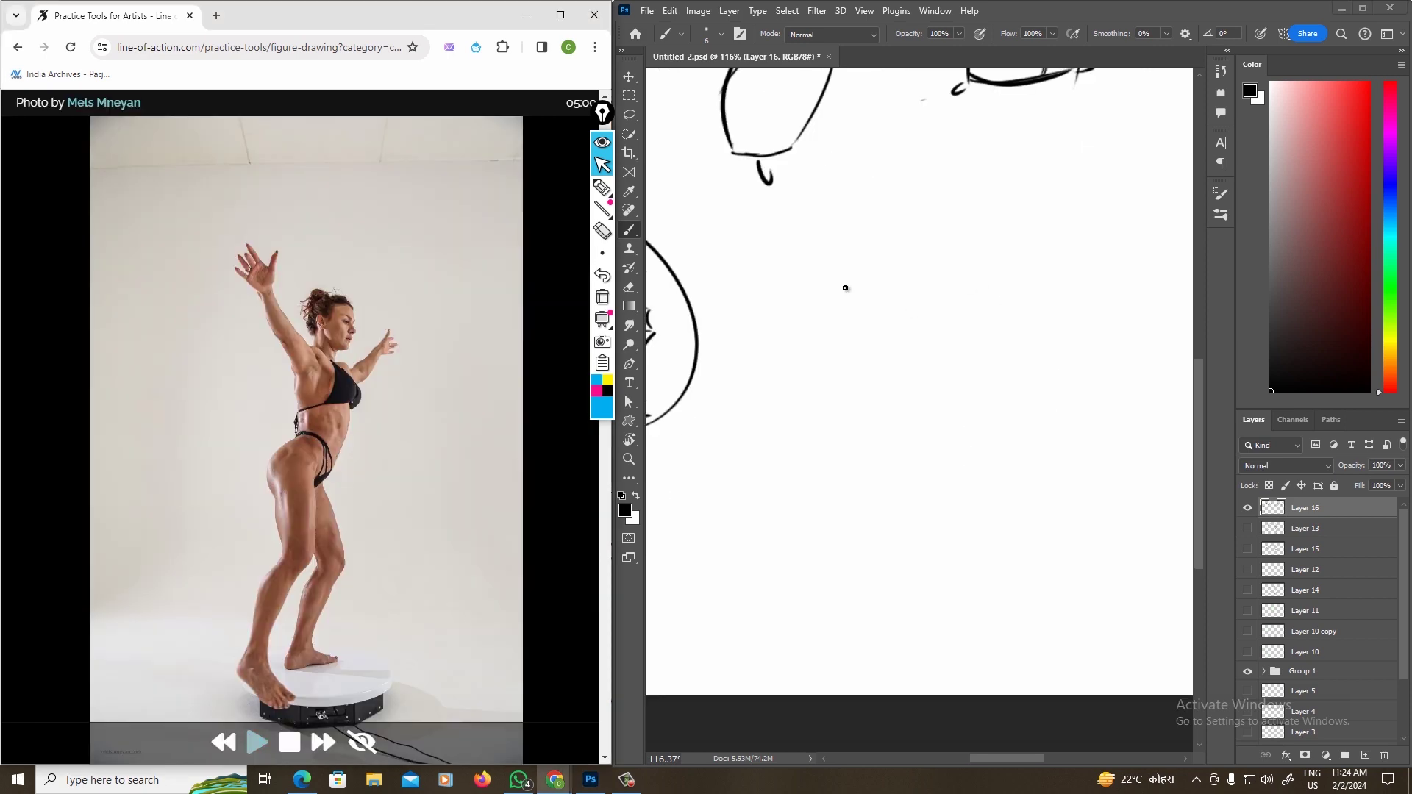
- Draw the shoulder slope, curved chest lines, pinched back, side-plane line and pelvis base of the woman with raised arms
left_click(914, 277)
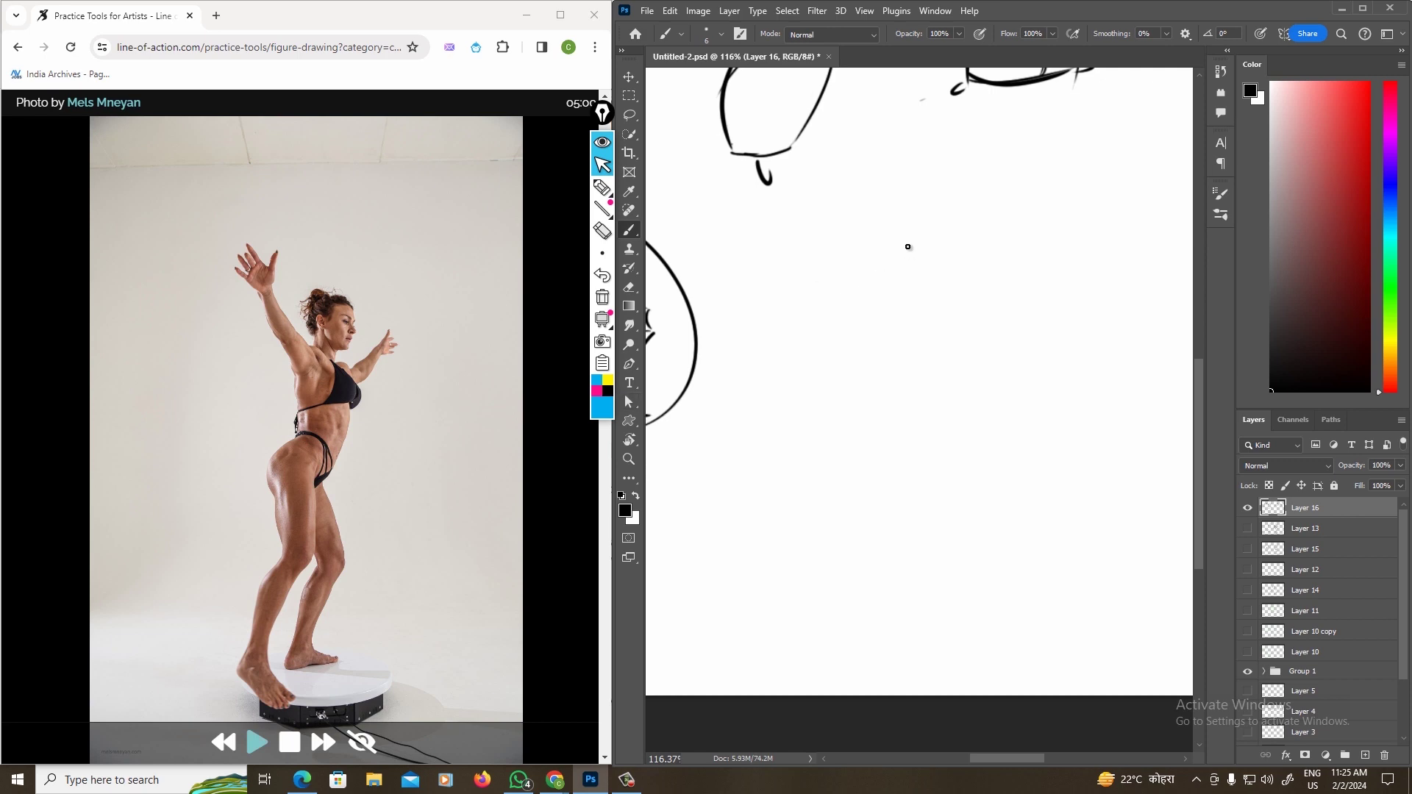
left_click_drag(932, 181, 873, 250)
mouse_move(926, 208)
left_mouse_down()
mouse_move(917, 362)
mouse_move(942, 345)
left_mouse_up()
mouse_move(866, 256)
left_mouse_down()
mouse_move(863, 343)
mouse_move(833, 425)
left_mouse_up()
left_click_drag(889, 277, 883, 418)
left_click_drag(832, 426, 926, 414)
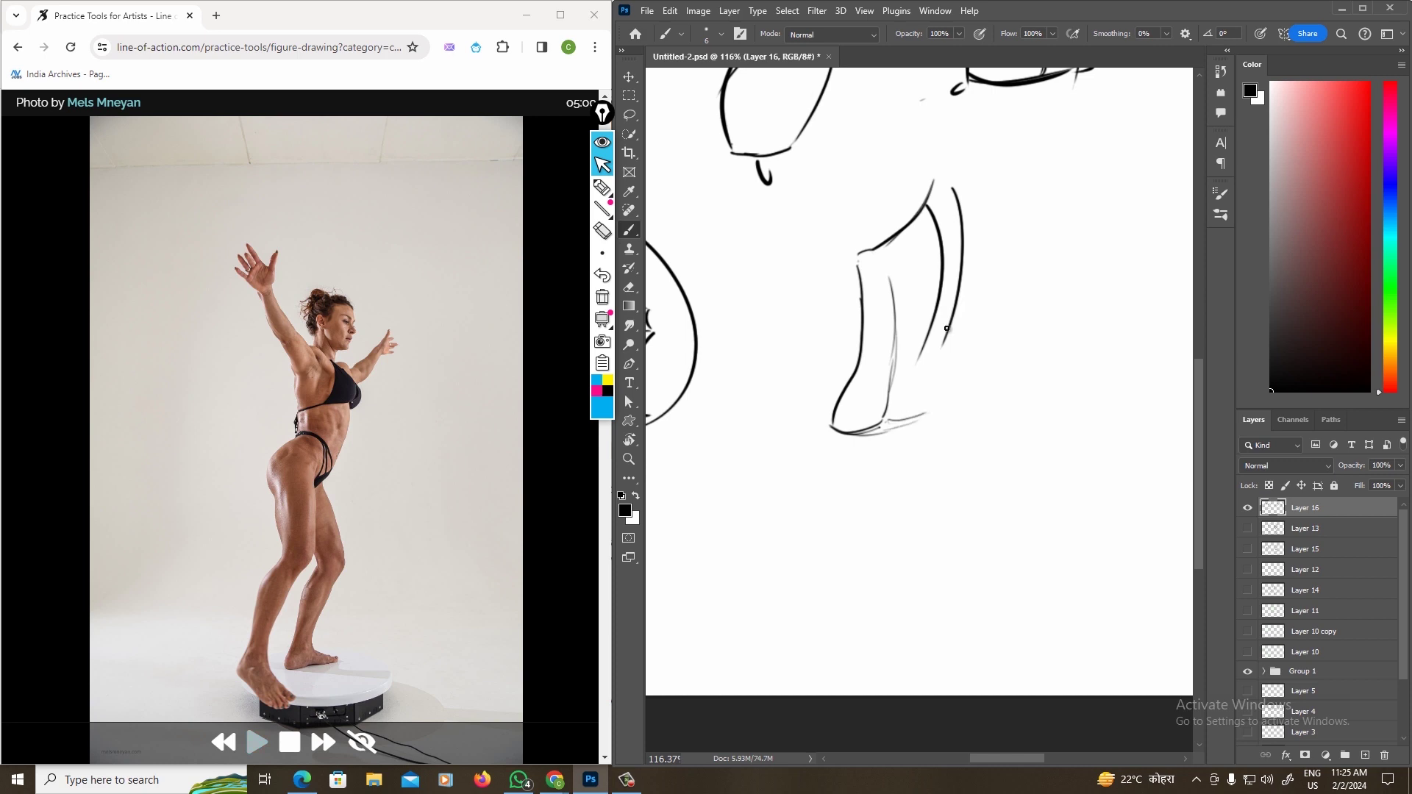
- Strengthen the front-plane curve and extend the stretched front edge down to the pelvis of the raised-arm woman's torso
left_click_drag(936, 217, 920, 403)
left_click_drag(949, 312, 924, 406)
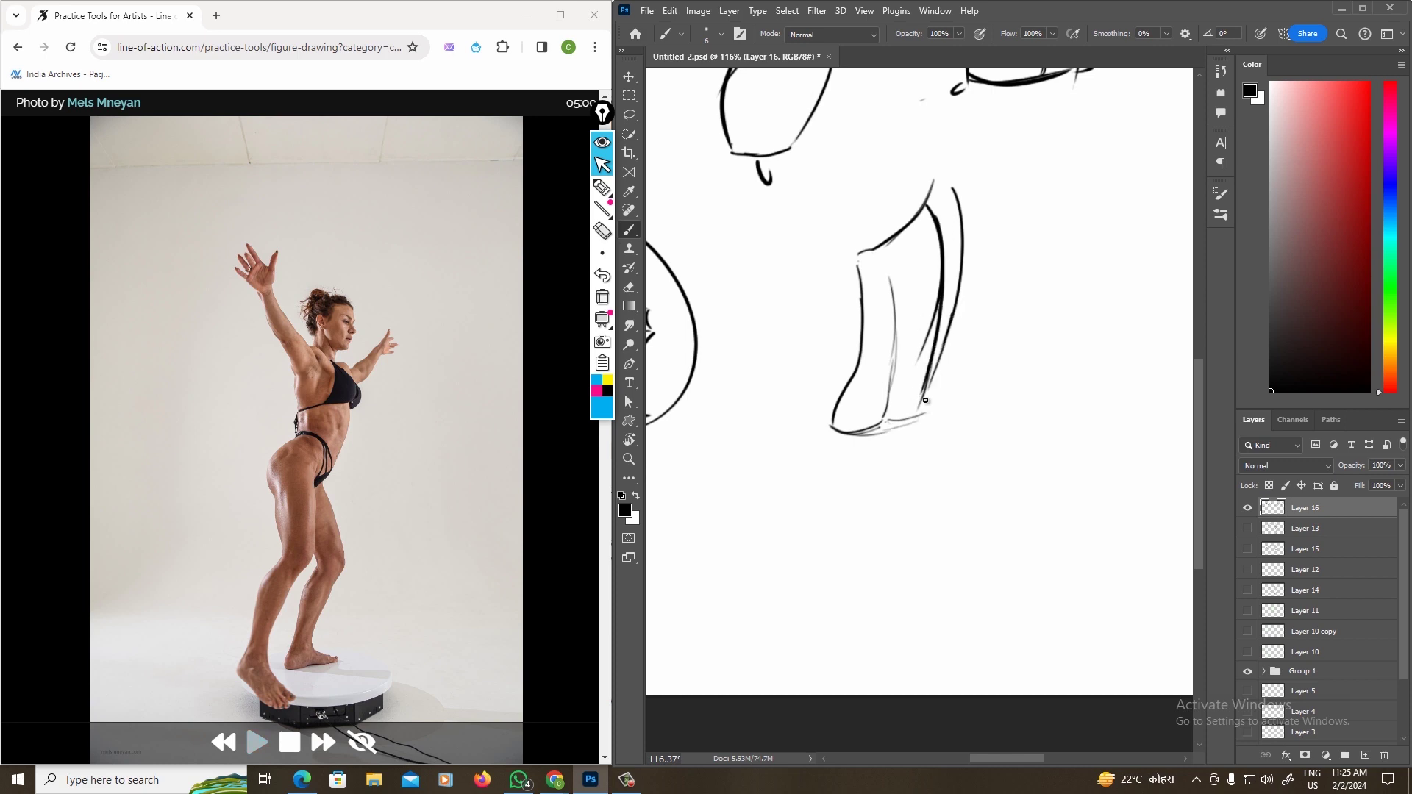
left_click_drag(945, 338, 922, 410)
- Add arm and leg stubs and a contour line across the ribcage of the raised-arm woman's torso
left_click_drag(872, 250, 862, 256)
left_click_drag(949, 182, 960, 167)
left_click_drag(961, 247, 919, 301)
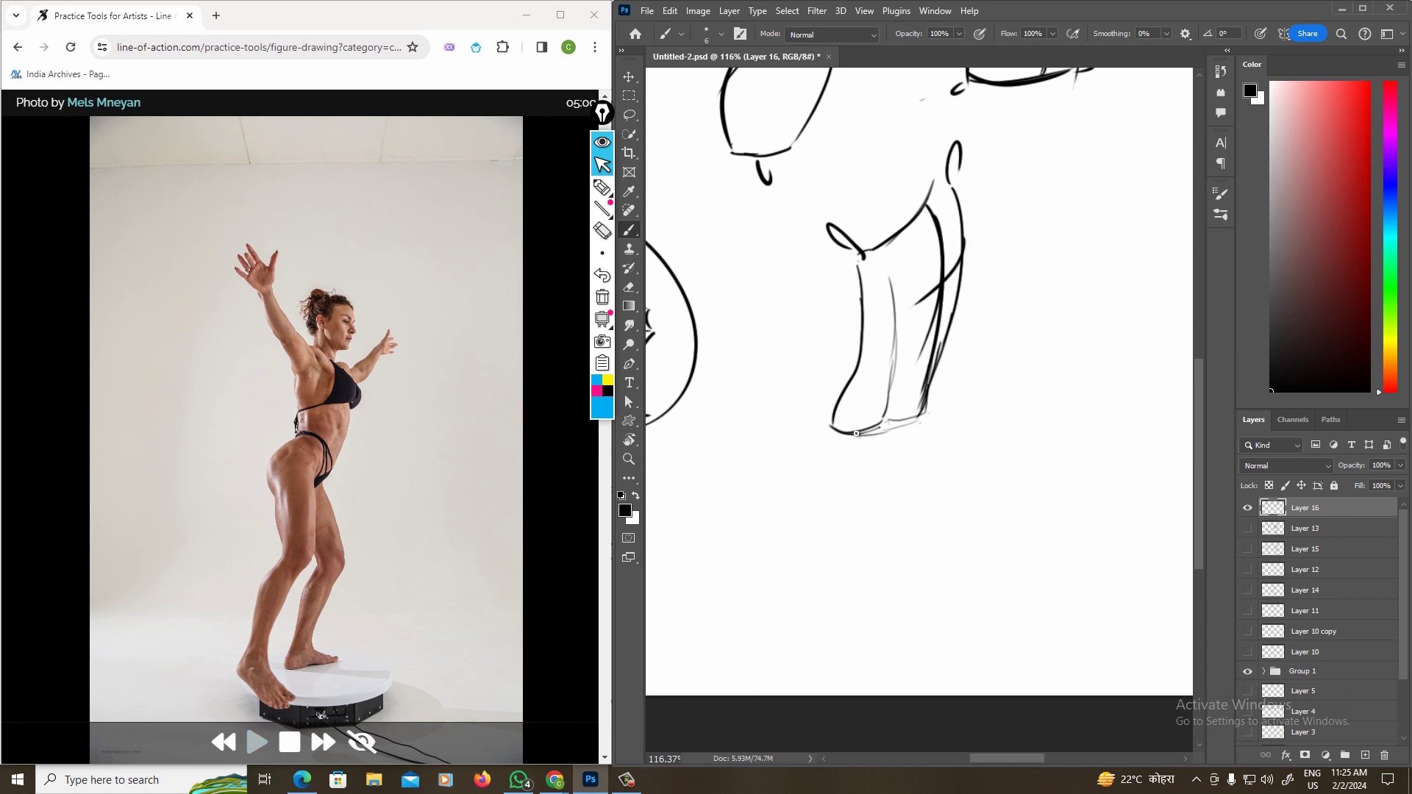
left_click_drag(866, 433, 836, 443)
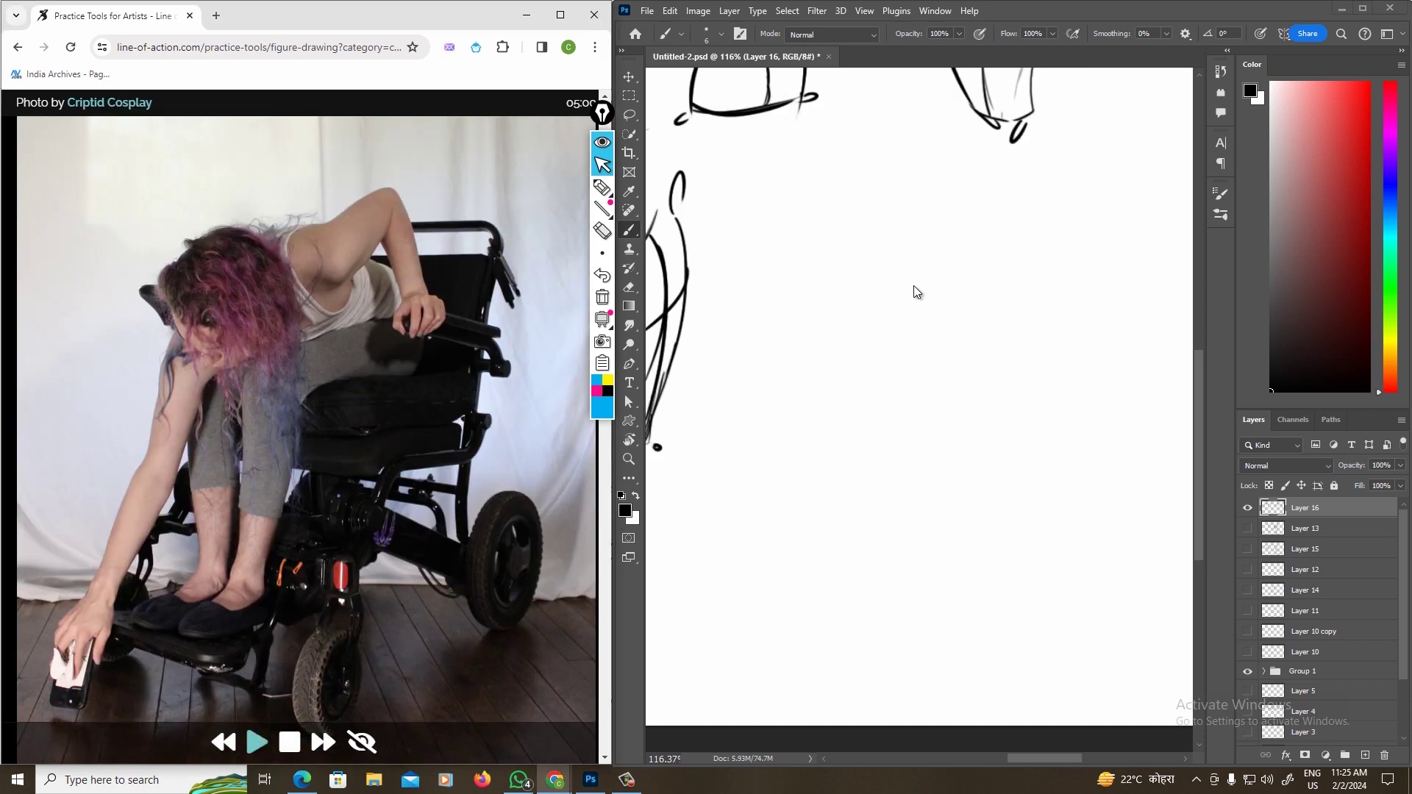
- Try a shoulder slope for the wheelchair figure and mark that slope in pink over the reference photo with the annotation pen
left_click(916, 292)
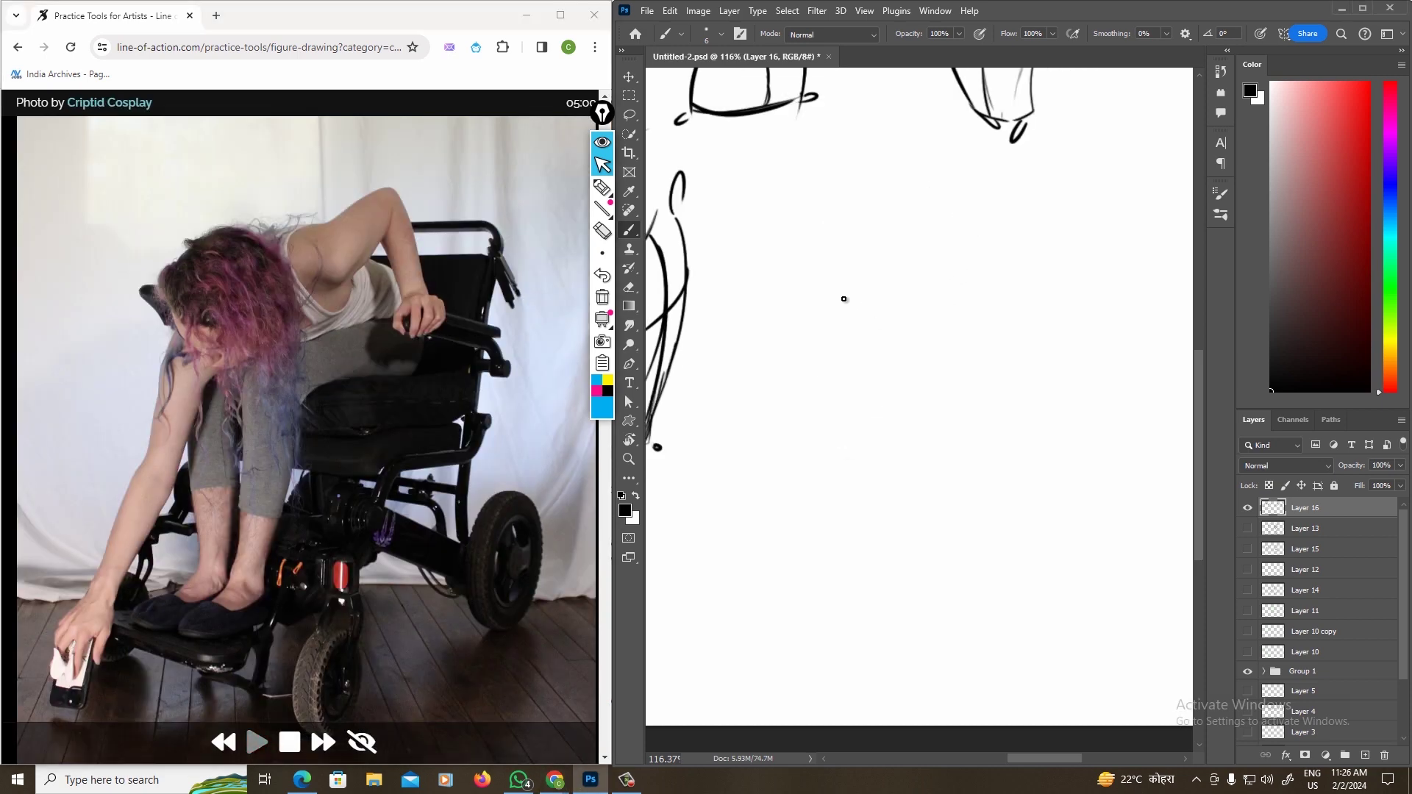
left_click_drag(841, 339, 949, 248)
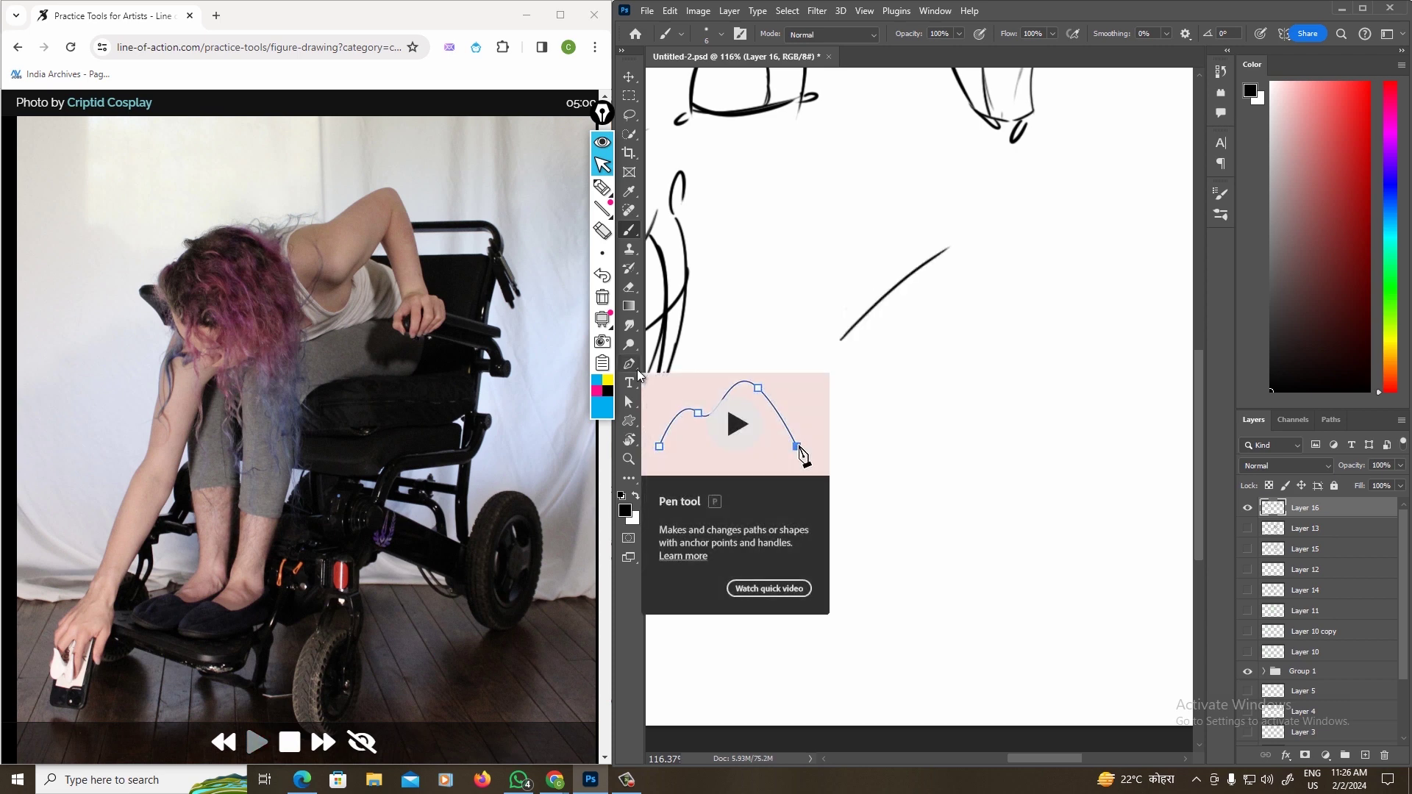
key("ctrl+shift+3")
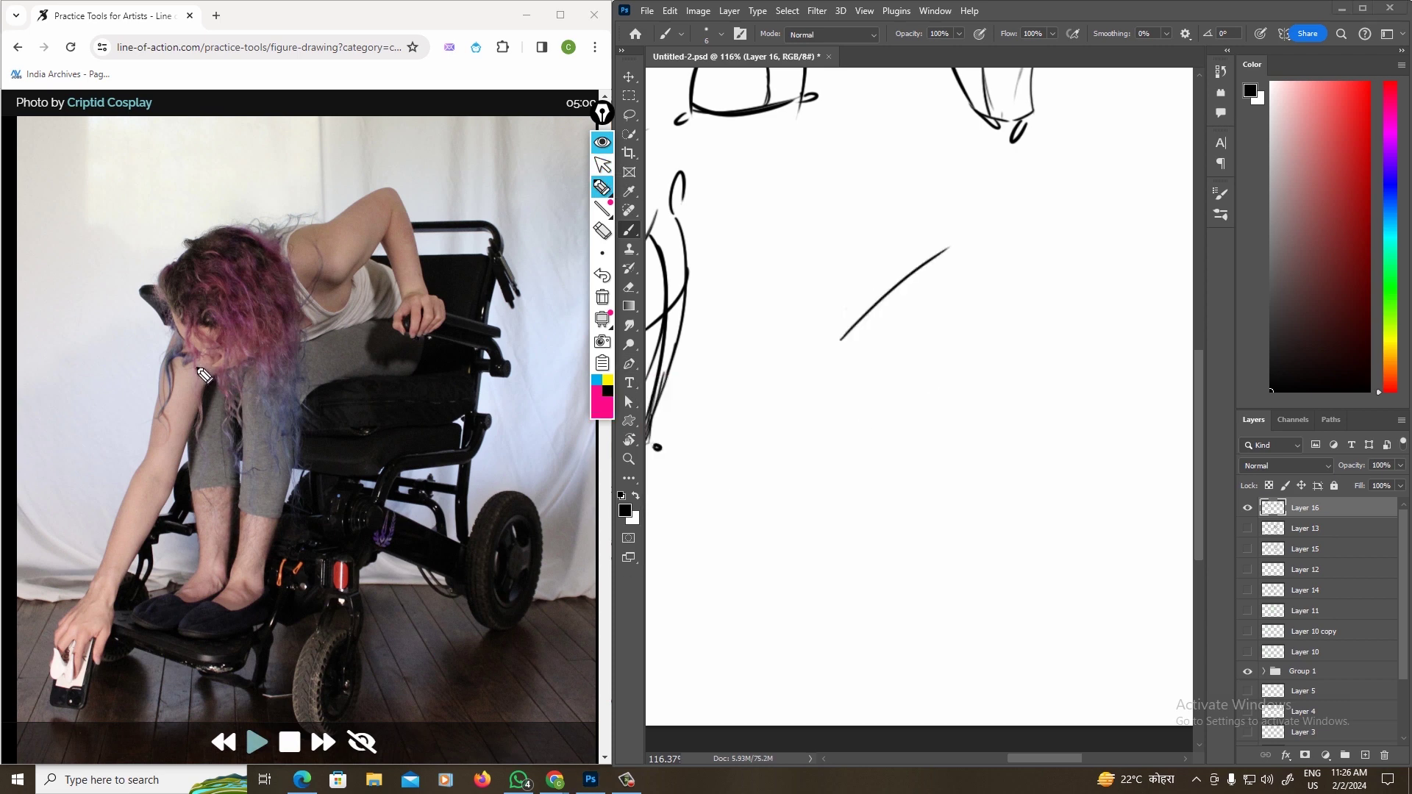
mouse_move(199, 370)
left_mouse_down()
mouse_move(324, 283)
mouse_move(331, 254)
left_mouse_up()
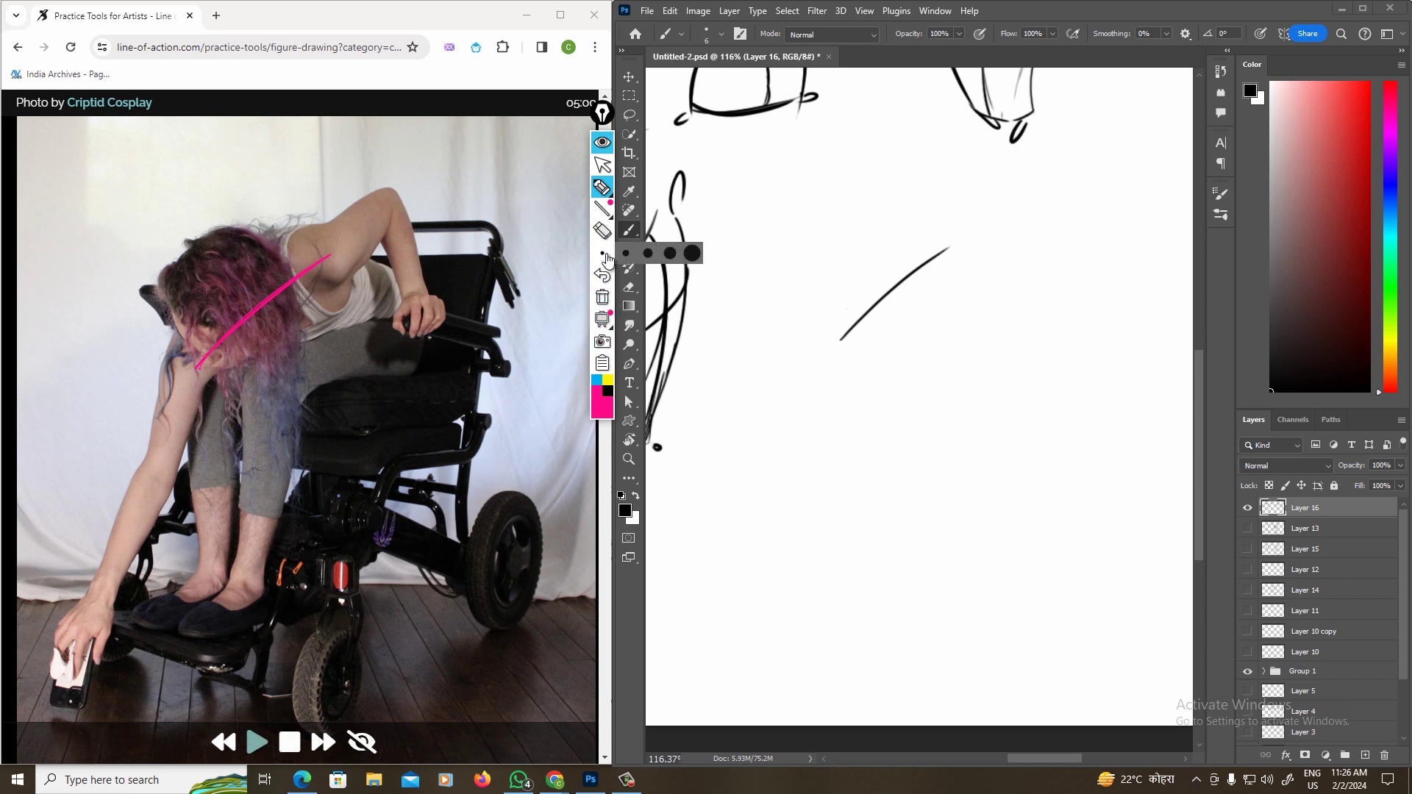
- Draw the wheelchair figure's shoulder slope as two roughly parallel slanted lines with a short neck mark
left_click_drag(834, 359, 925, 288)
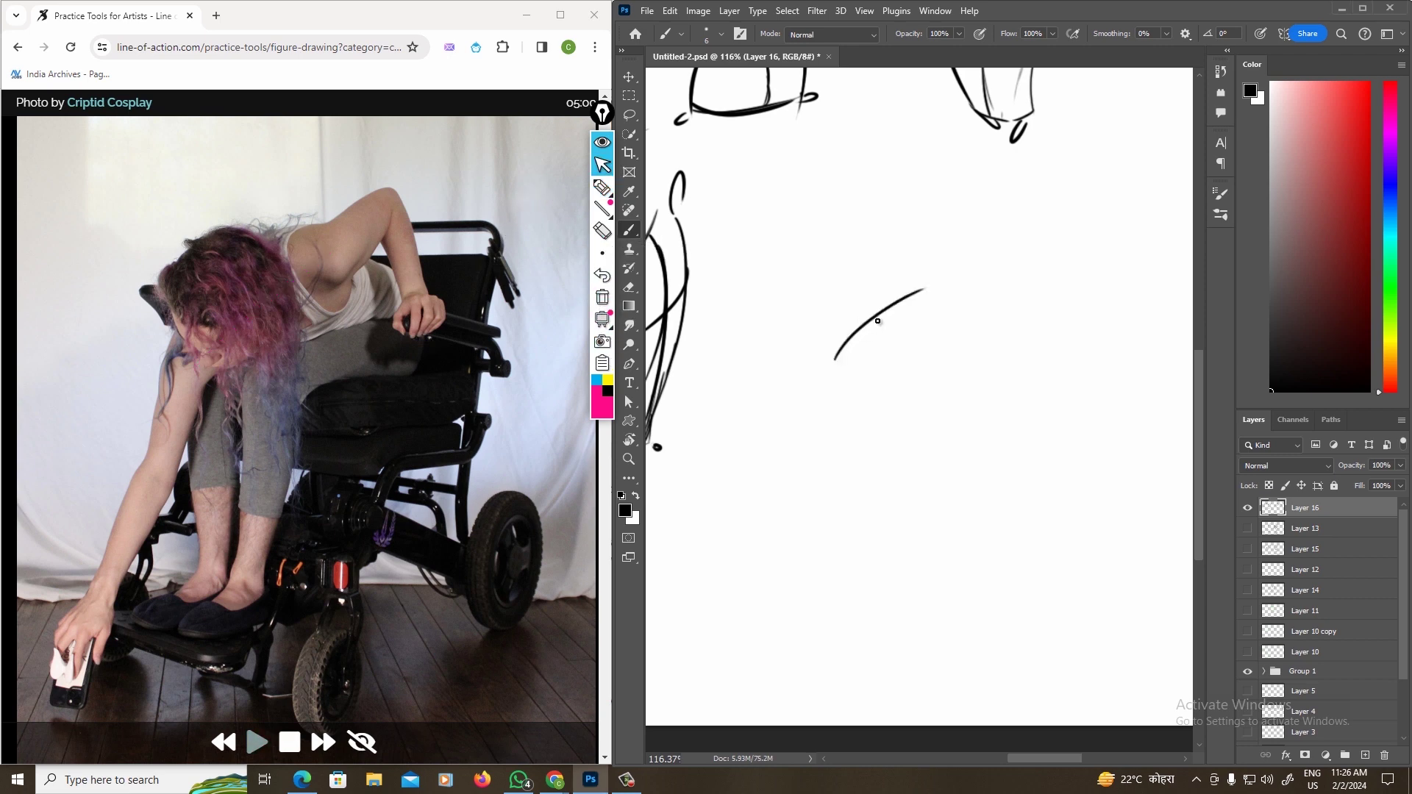
left_click_drag(858, 325, 868, 285)
left_click_drag(855, 375, 953, 300)
left_click_drag(817, 374, 857, 331)
left_click_drag(841, 388, 862, 367)
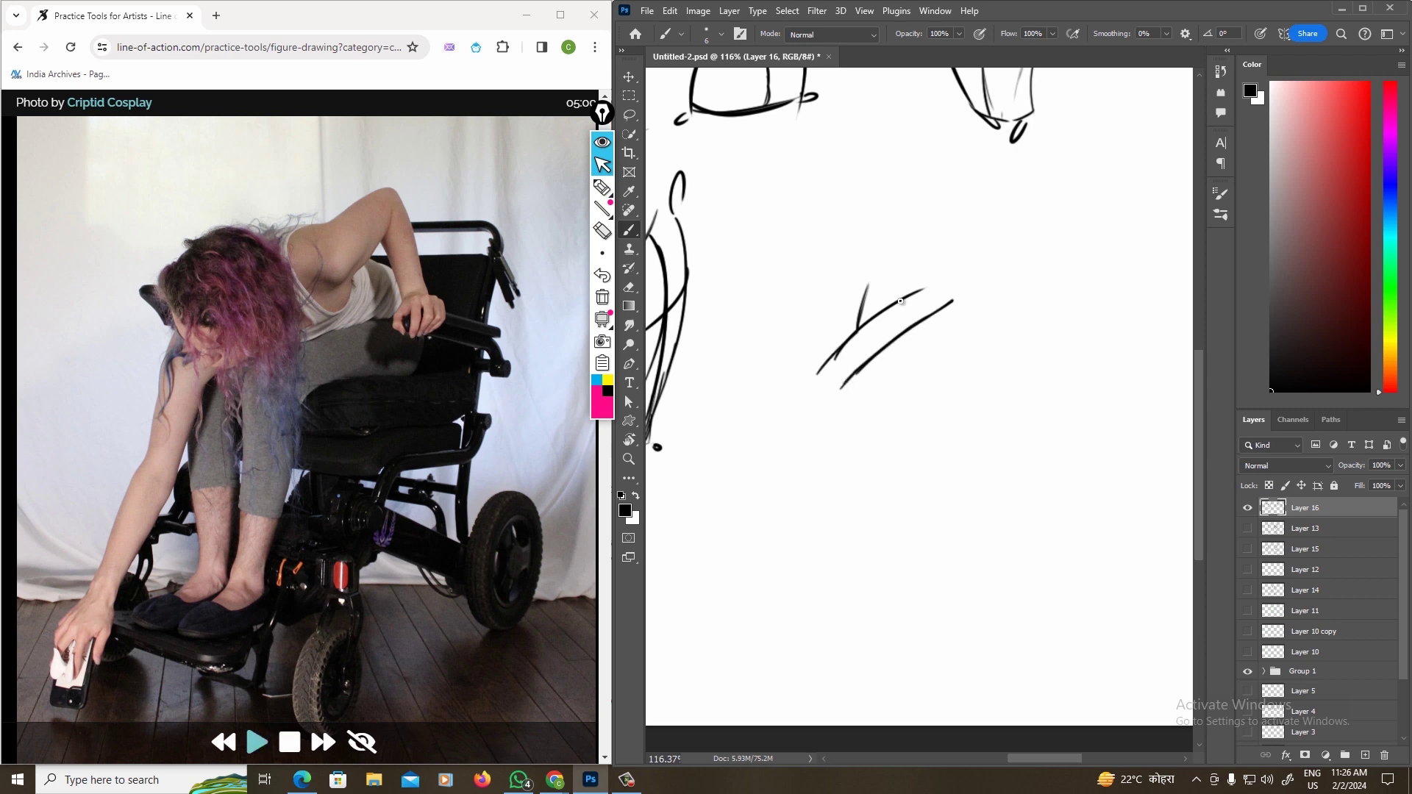
- Extend the upper shoulder line, draw the pinched front underneath and one long stretched curve for the wheelchair figure's back
left_click_drag(899, 300, 928, 278)
left_click_drag(888, 355, 960, 353)
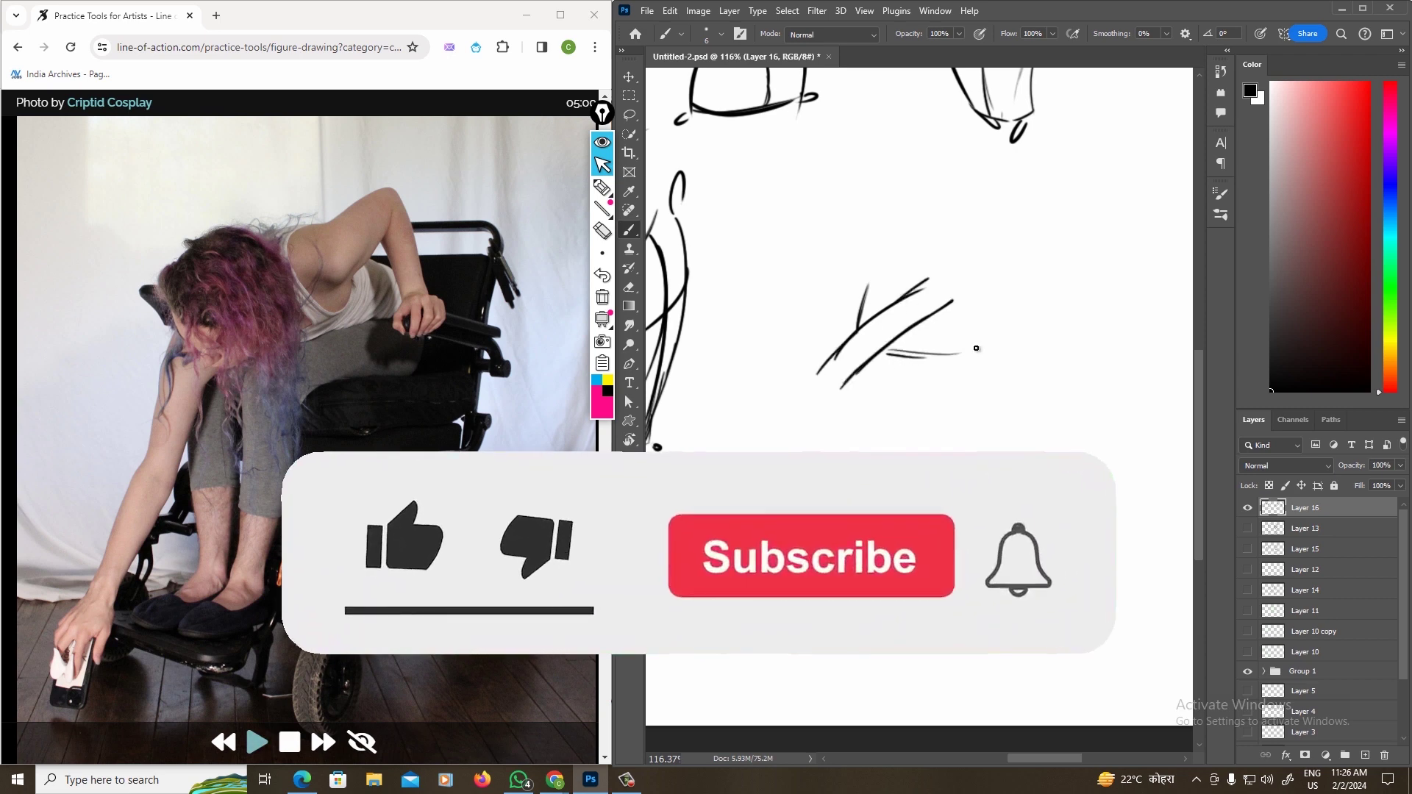
left_click_drag(853, 397, 986, 351)
left_click_drag(952, 301, 1050, 408)
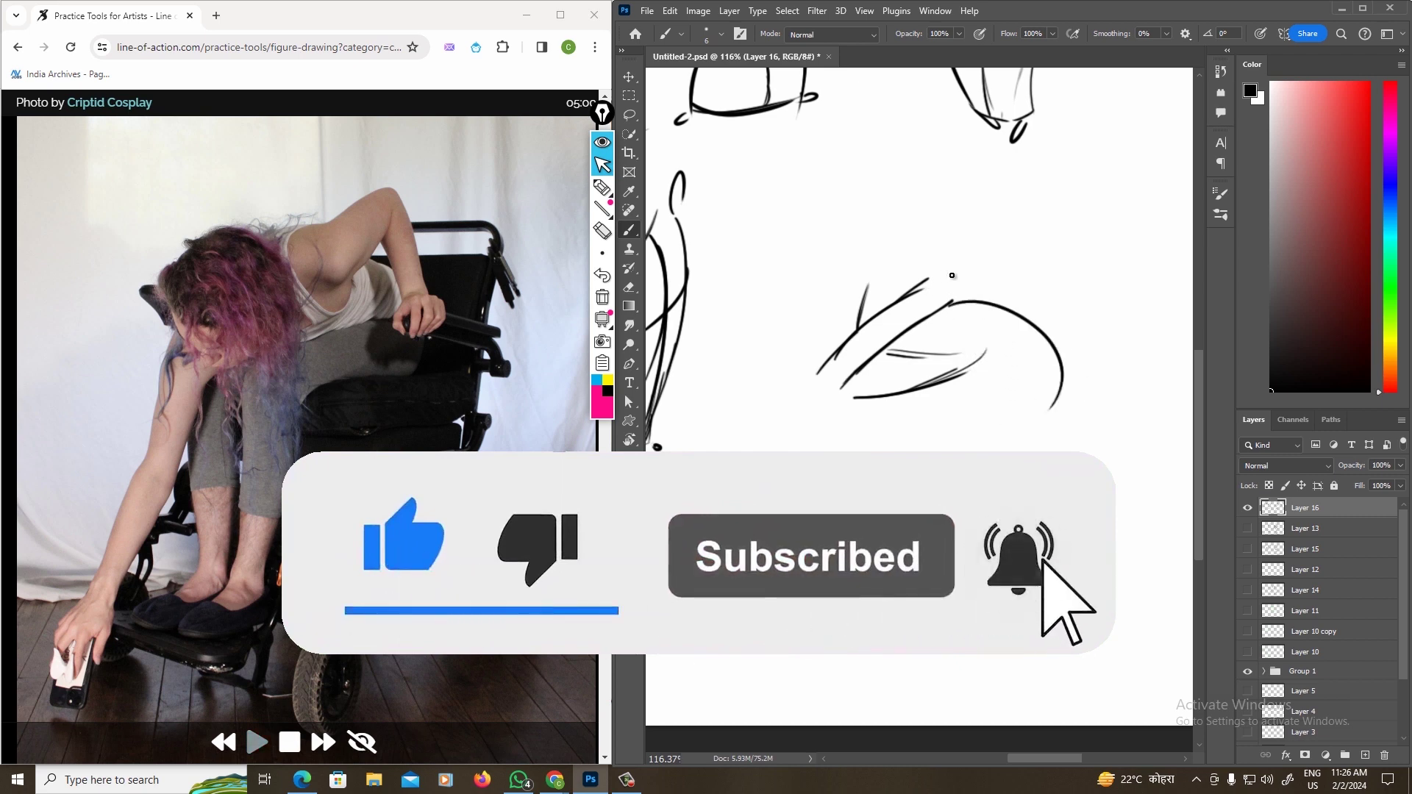
- Draw a second outer back contour for the wheelchair figure, and erase and redraw the upper shoulder line so it flows into that contour
mouse_move(940, 277)
left_mouse_down()
mouse_move(1084, 379)
mouse_move(1051, 409)
left_mouse_up()
left_click_drag(849, 329, 903, 271)
key("e")
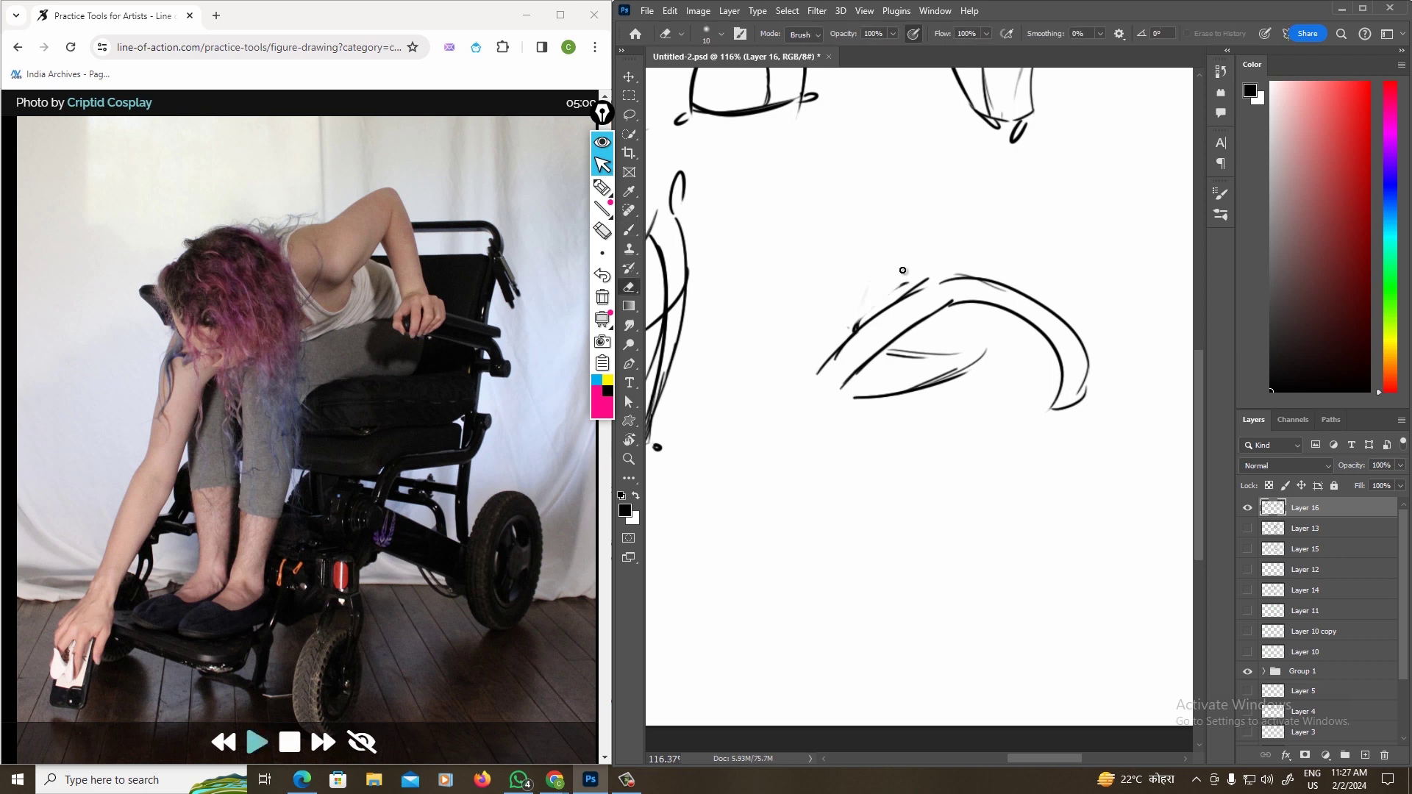
key("b")
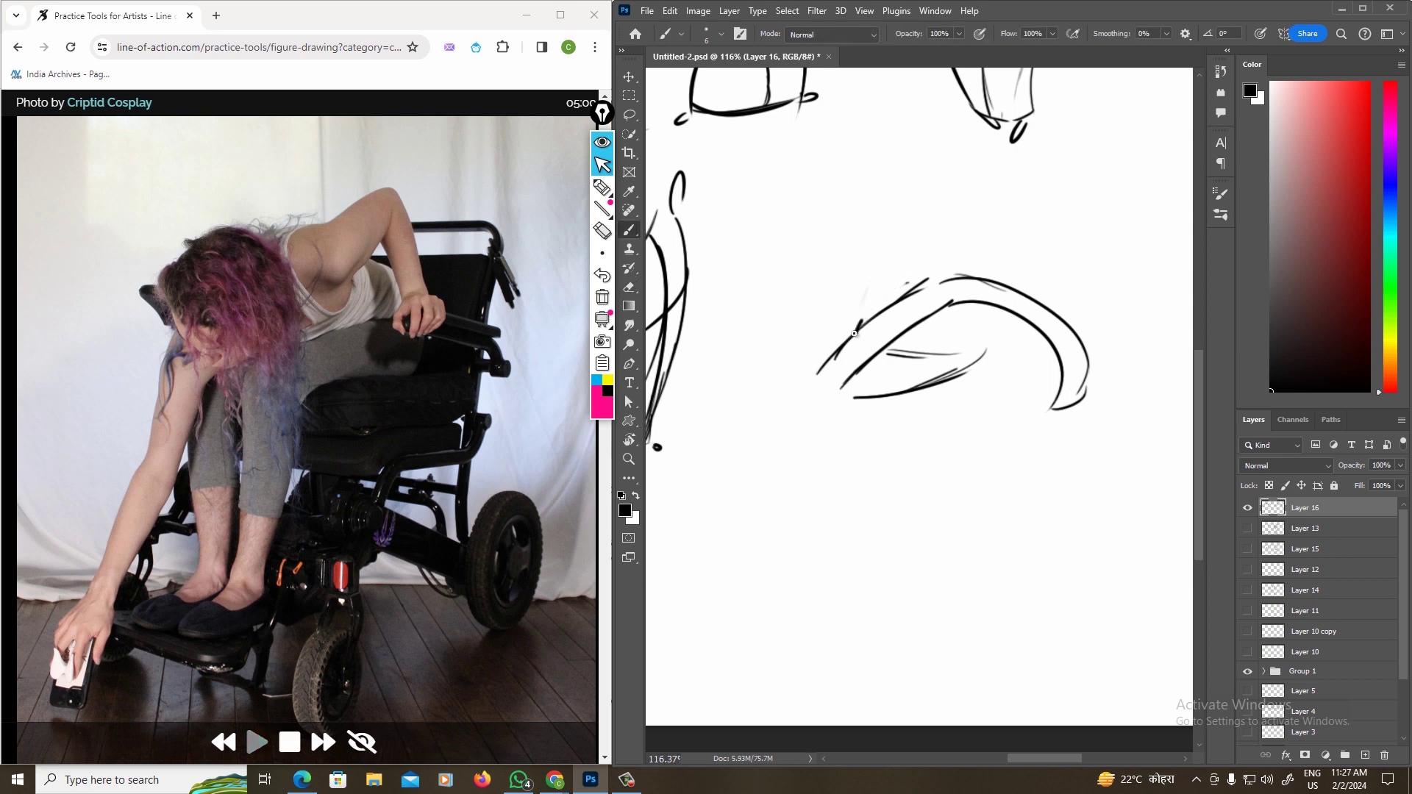
mouse_move(855, 333)
left_mouse_down()
mouse_move(906, 285)
mouse_move(846, 345)
mouse_move(955, 273)
mouse_move(873, 312)
mouse_move(818, 367)
left_mouse_up()
left_click_drag(874, 305, 813, 382)
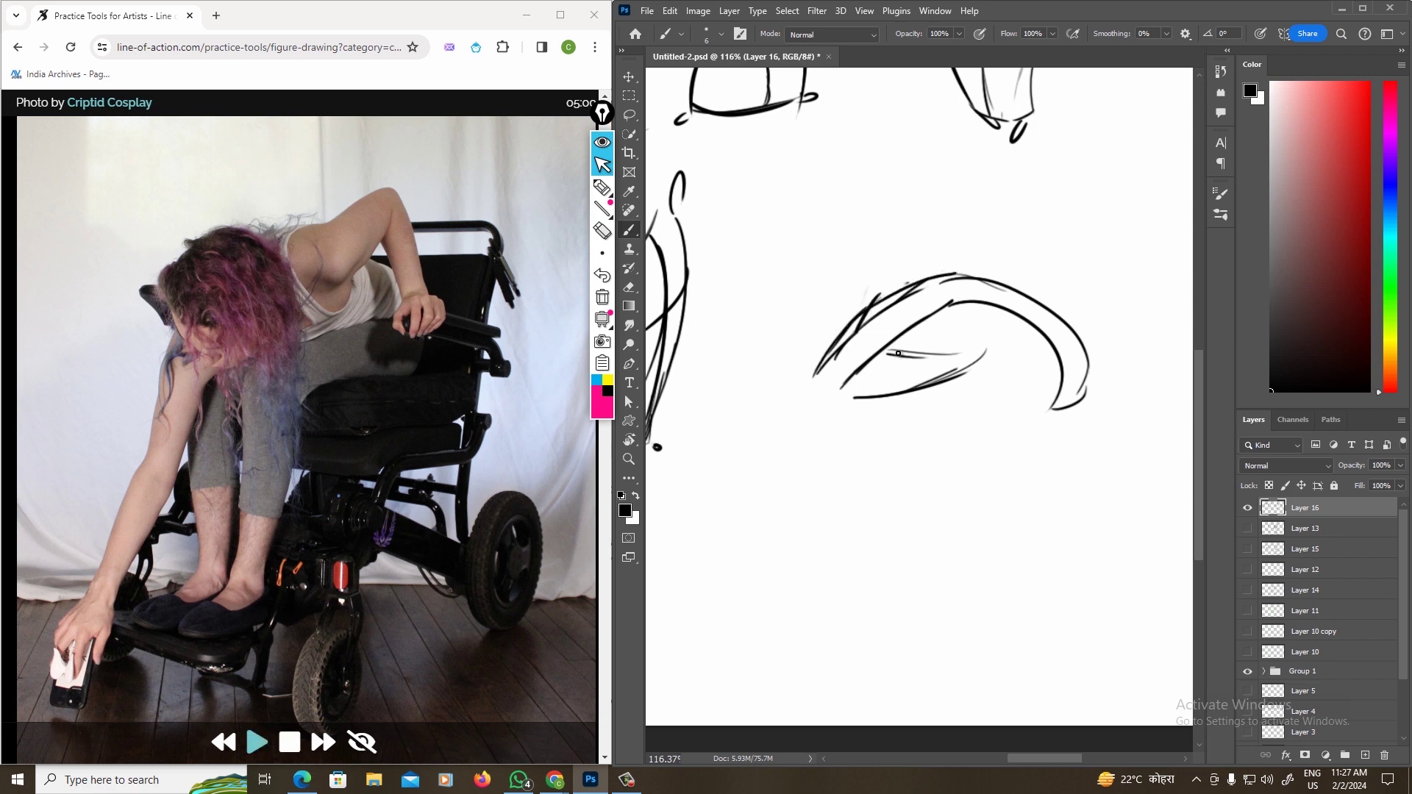
- Darken the pinched front folds of the wheelchair figure's torso and close the pelvis with a line reaching the end of the back
left_click_drag(893, 351, 986, 349)
mouse_move(928, 391)
left_mouse_down()
mouse_move(940, 401)
mouse_move(993, 362)
left_mouse_up()
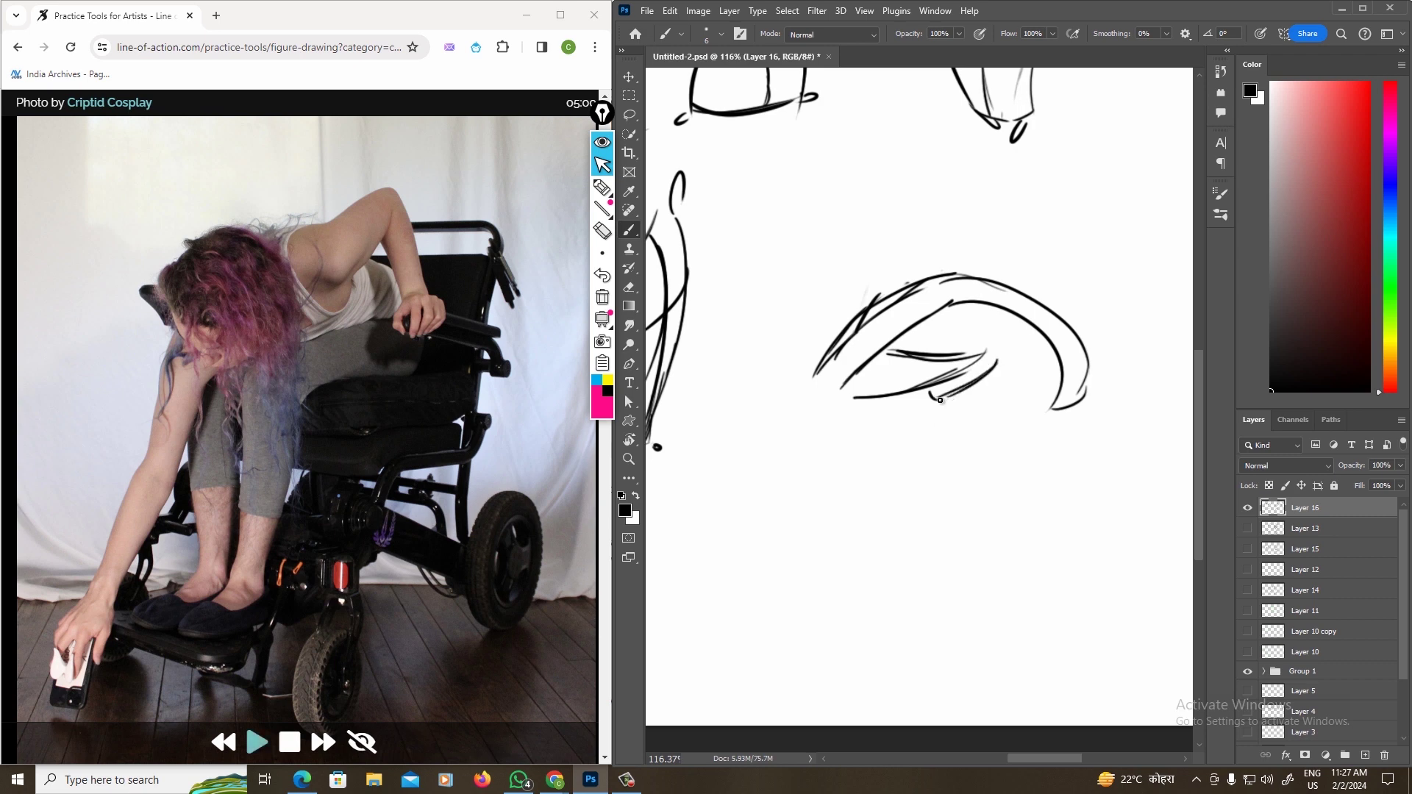
left_click_drag(933, 396, 1057, 403)
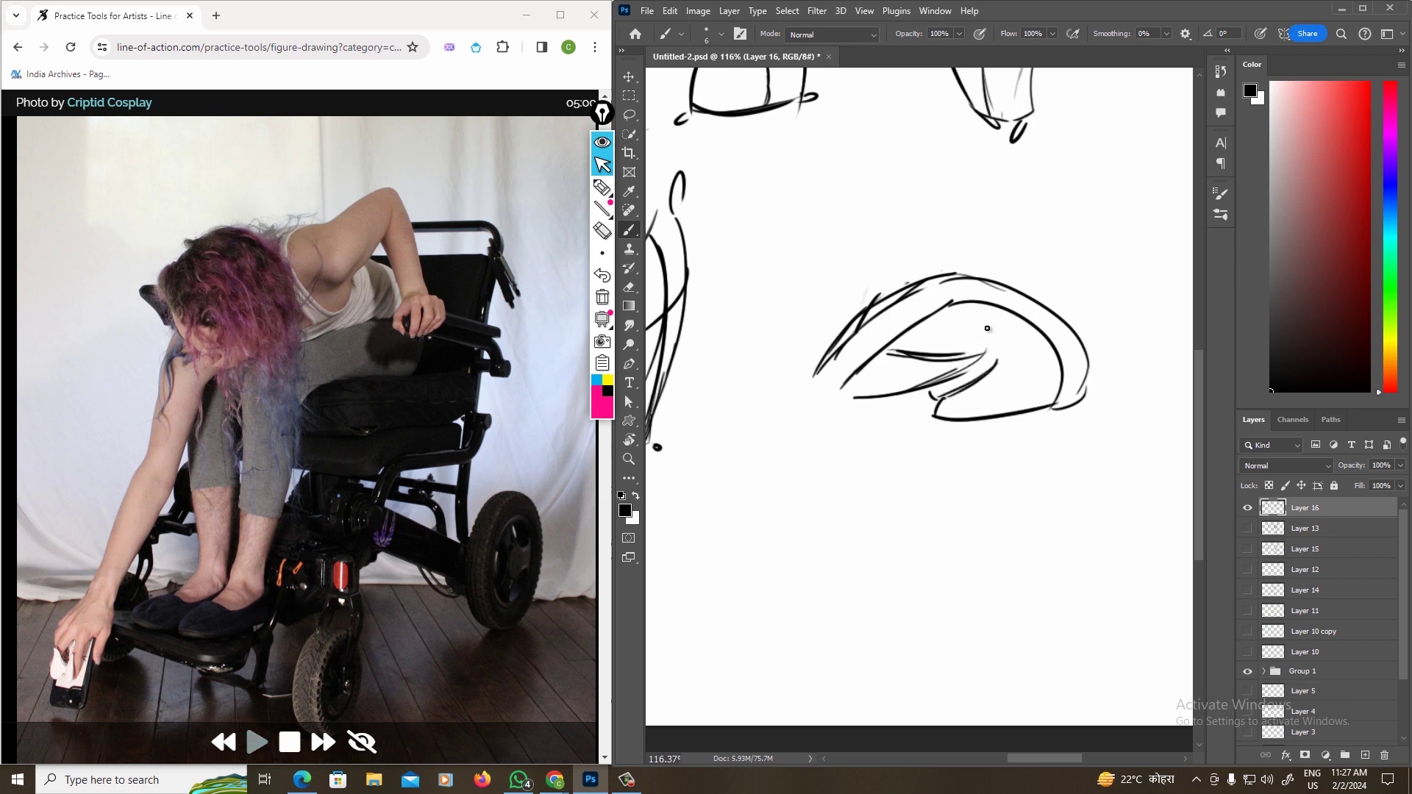
- Add small oval arm and leg stubs to the wheelchair figure's torso and fade its inner back curve with the eraser
left_click_drag(953, 295, 965, 289)
mouse_move(816, 376)
left_mouse_down()
mouse_move(844, 390)
mouse_move(820, 430)
mouse_move(838, 401)
left_mouse_up()
left_click_drag(1063, 416, 1046, 431)
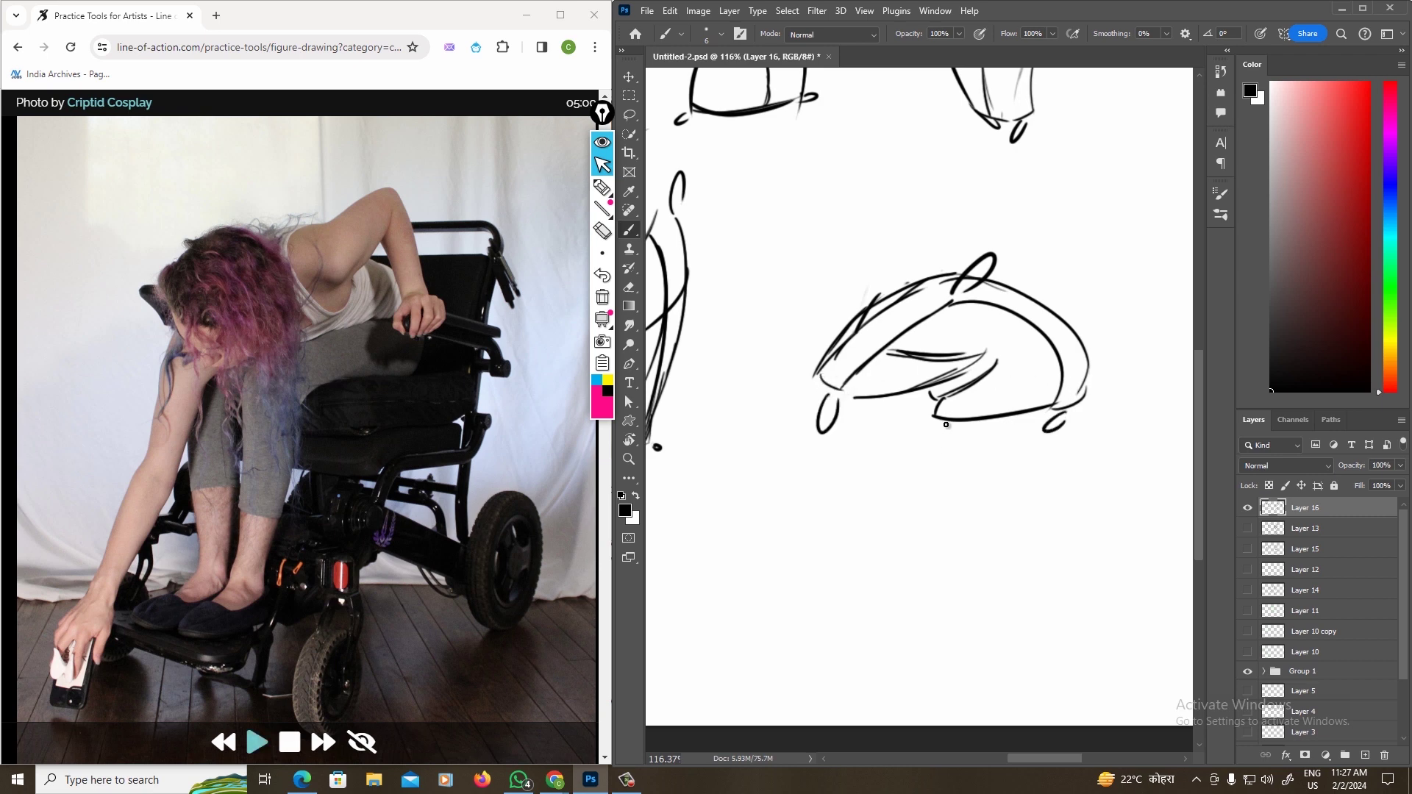
left_click_drag(944, 425, 924, 444)
key("e")
left_click_drag(960, 301, 1053, 369)
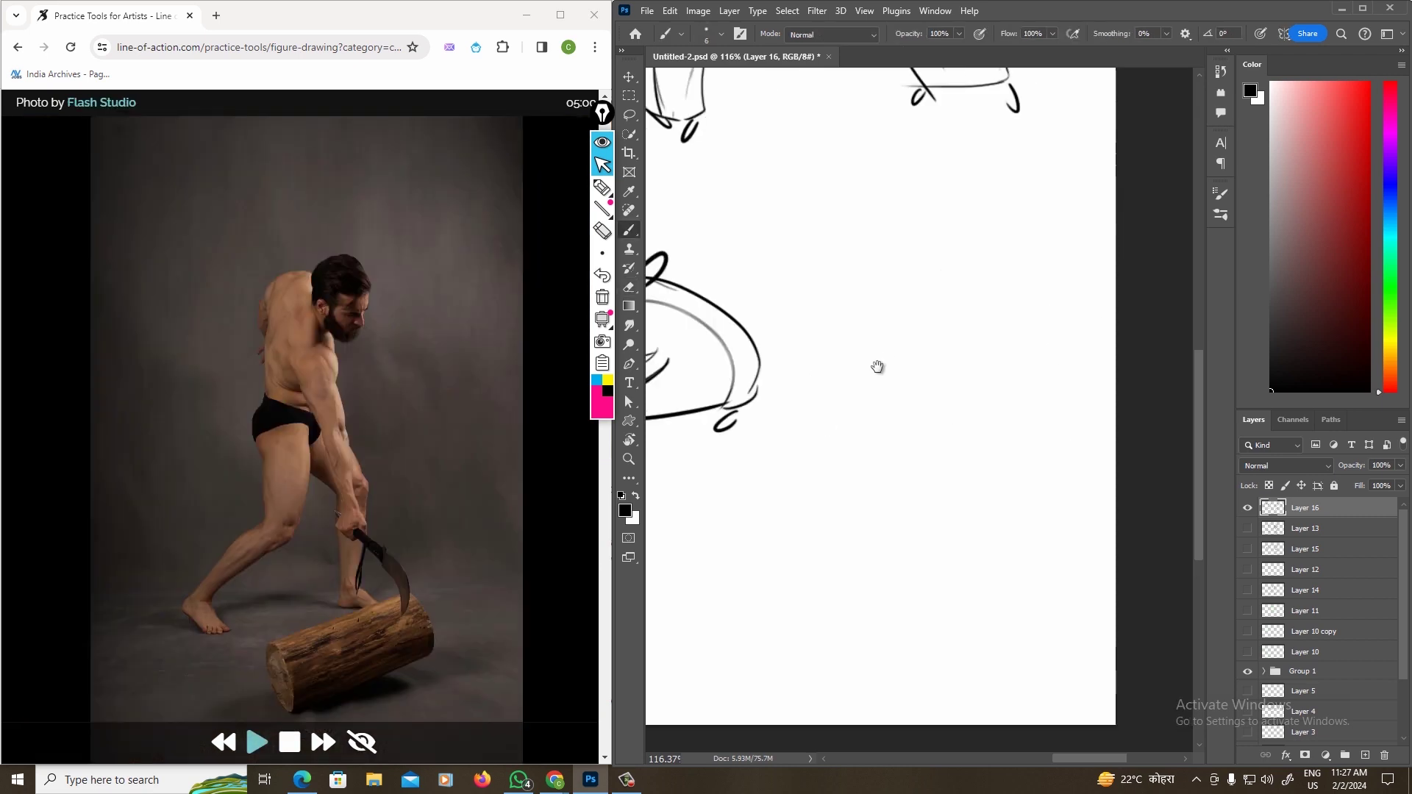
- On empty canvas beside the wheelchair figure, sketch the leaning man's shoulder slope as two roughly parallel slanted curves
left_click_drag(897, 433, 901, 372)
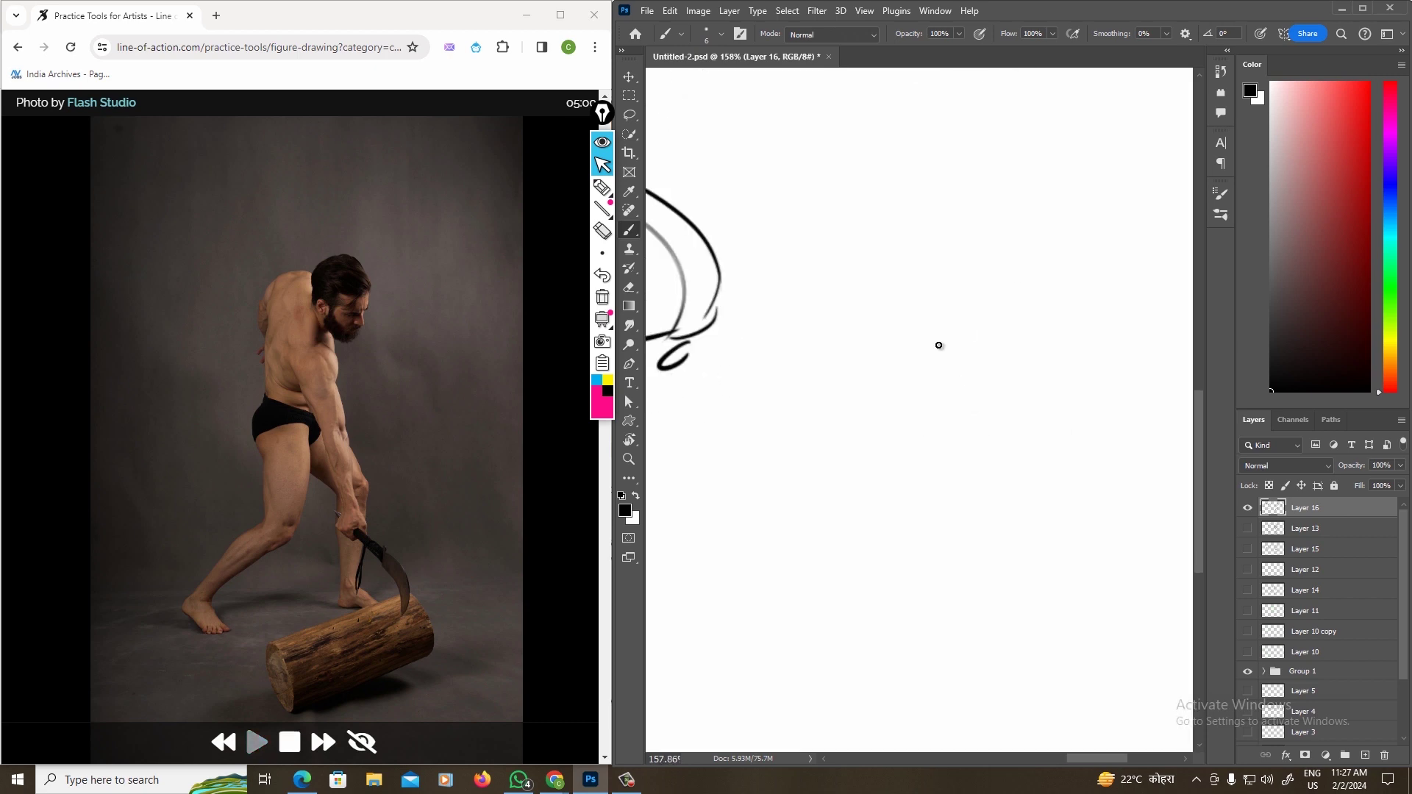
mouse_move(957, 279)
left_mouse_down()
mouse_move(894, 404)
mouse_move(927, 266)
left_mouse_up()
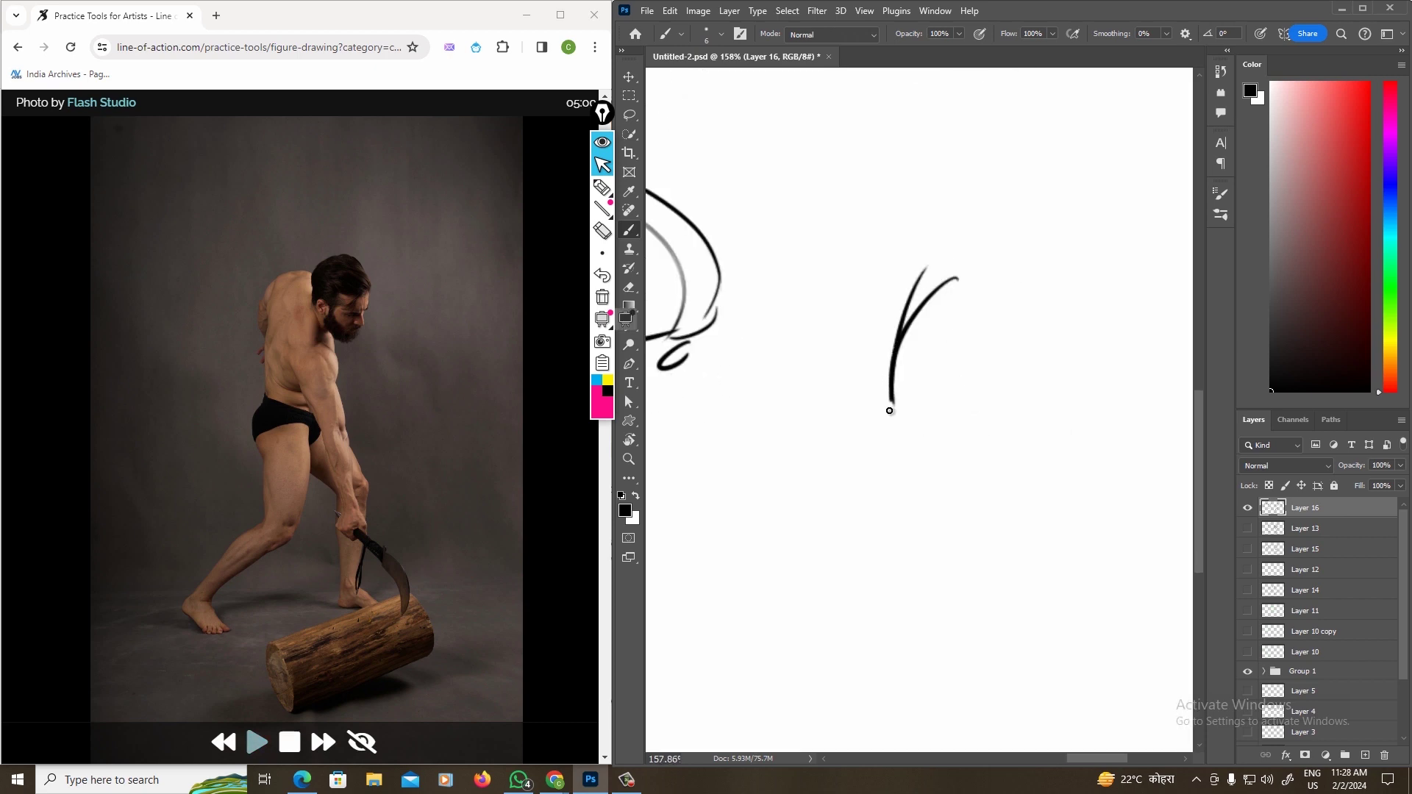
left_click_drag(977, 319, 908, 467)
key("ctrl+z")
left_click_drag(981, 316, 908, 528)
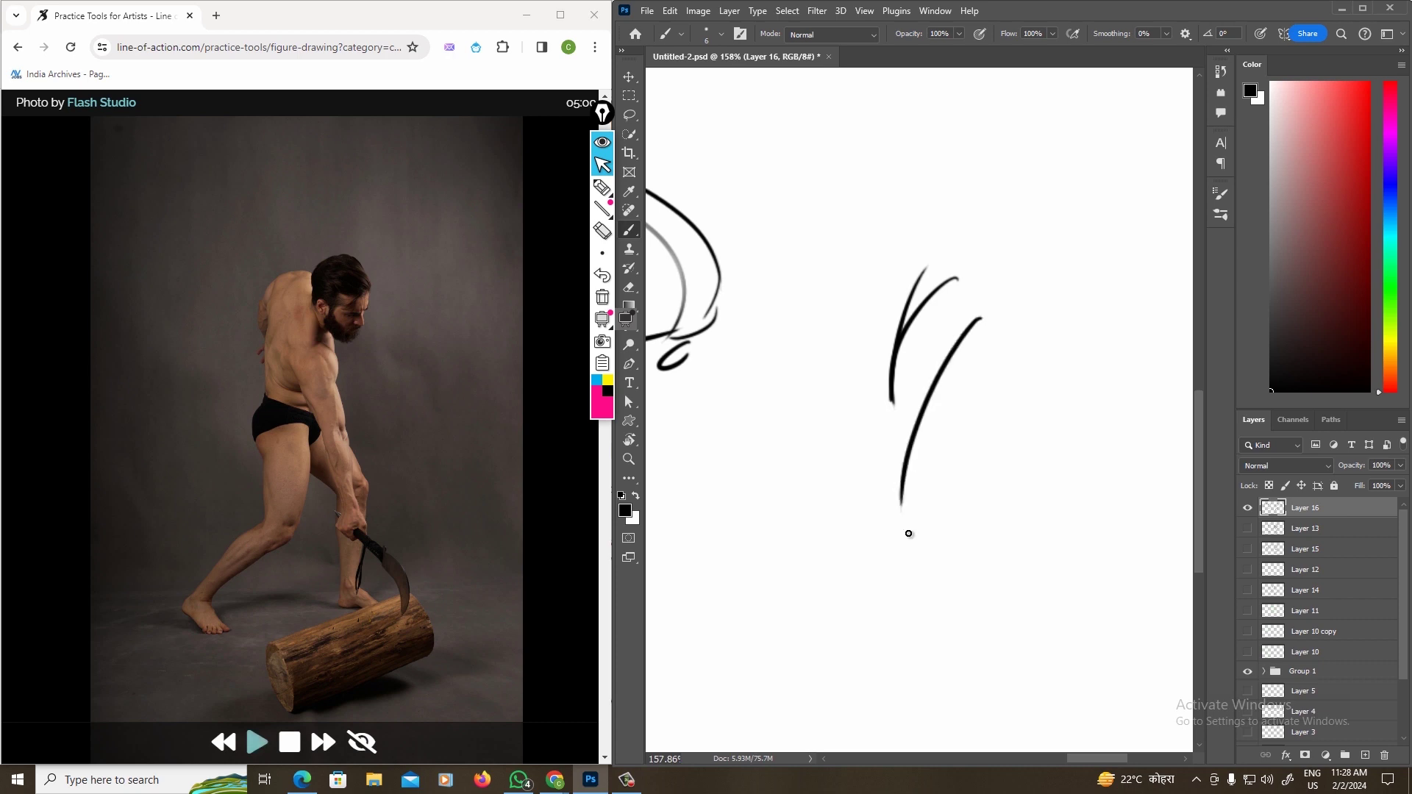
- Extend the leaning man's stretched back down to a short hip mark and draw the shorter pinched front joining the pelvis line
mouse_move(897, 368)
left_mouse_down()
mouse_move(900, 503)
mouse_move(931, 501)
left_mouse_up()
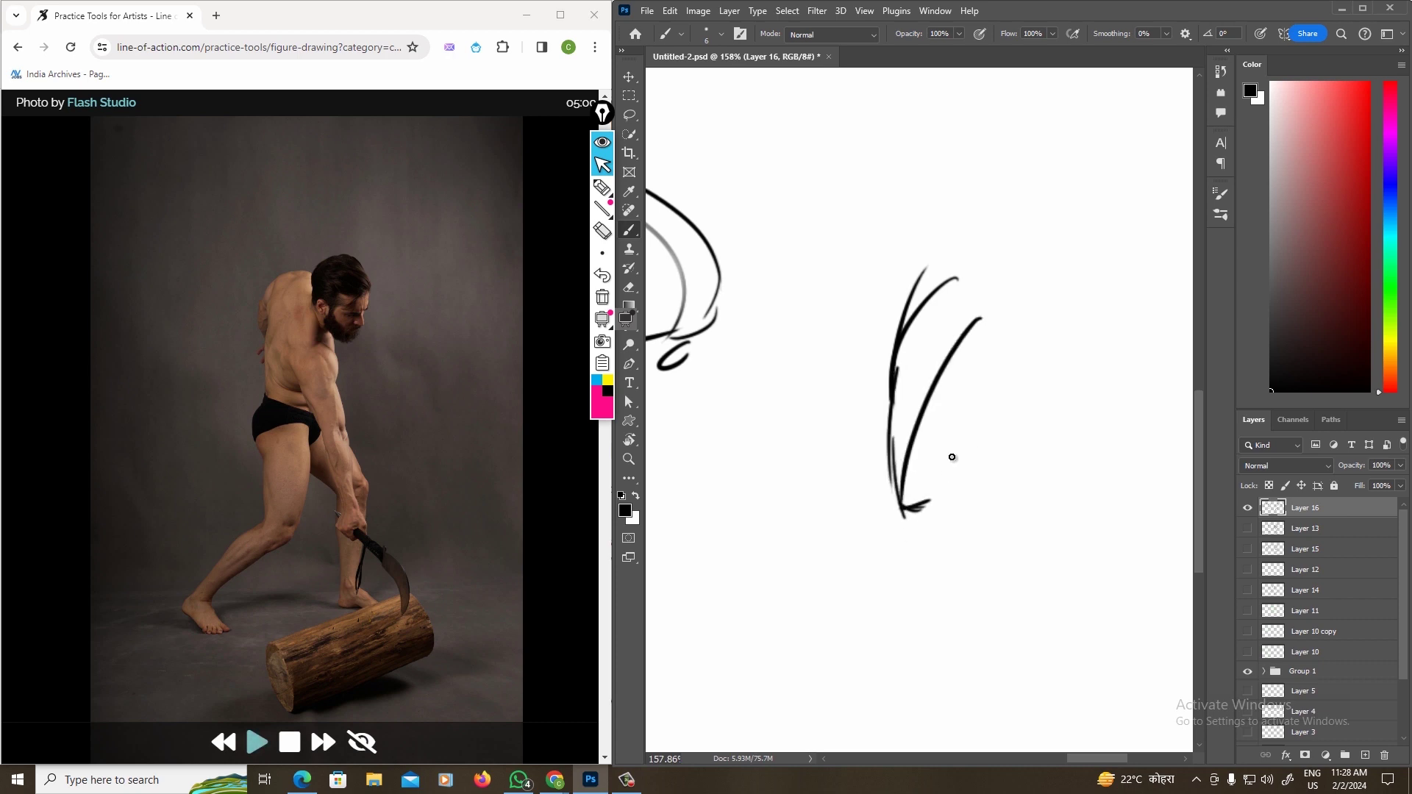
left_click_drag(991, 355, 943, 482)
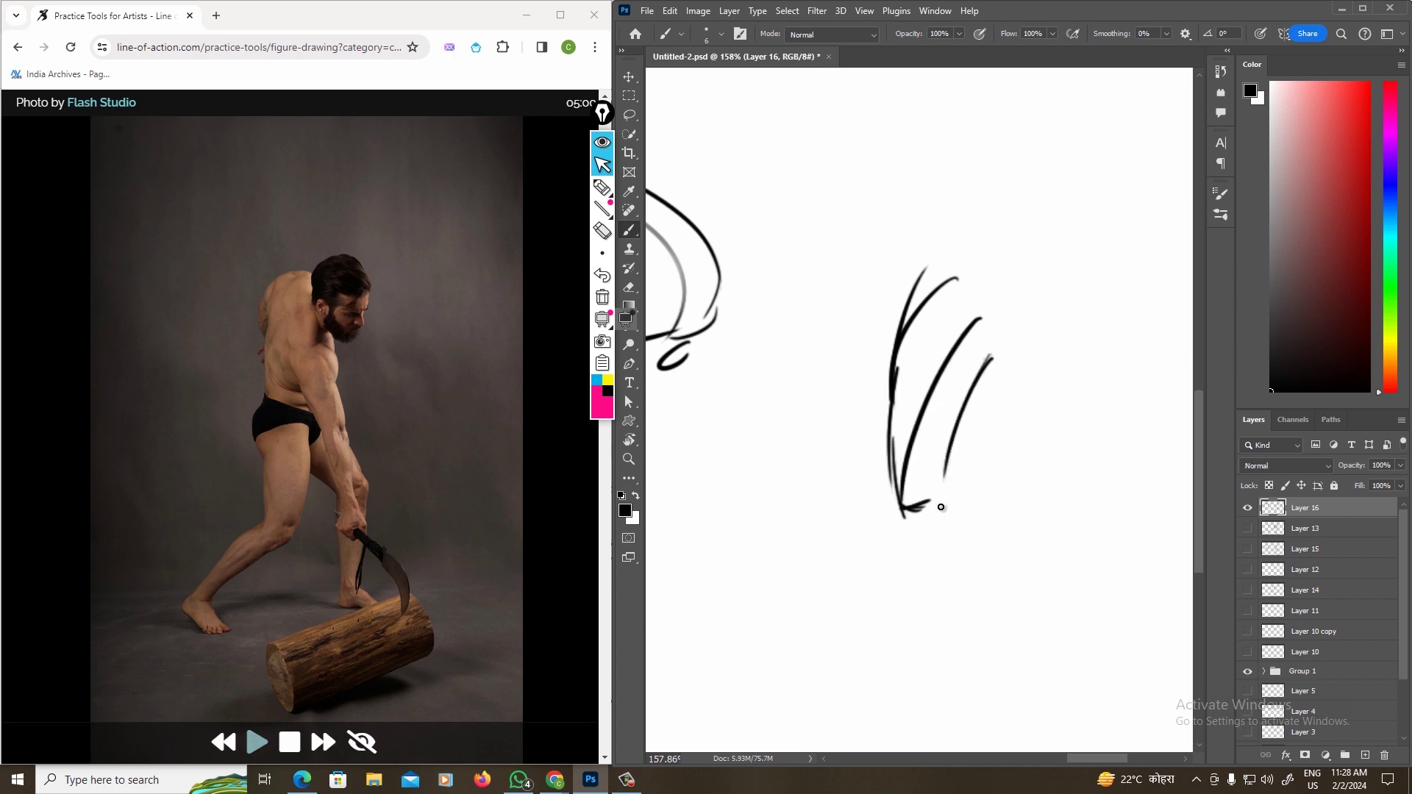
mouse_move(958, 431)
left_mouse_down()
mouse_move(933, 494)
mouse_move(974, 465)
mouse_move(964, 470)
left_mouse_up()
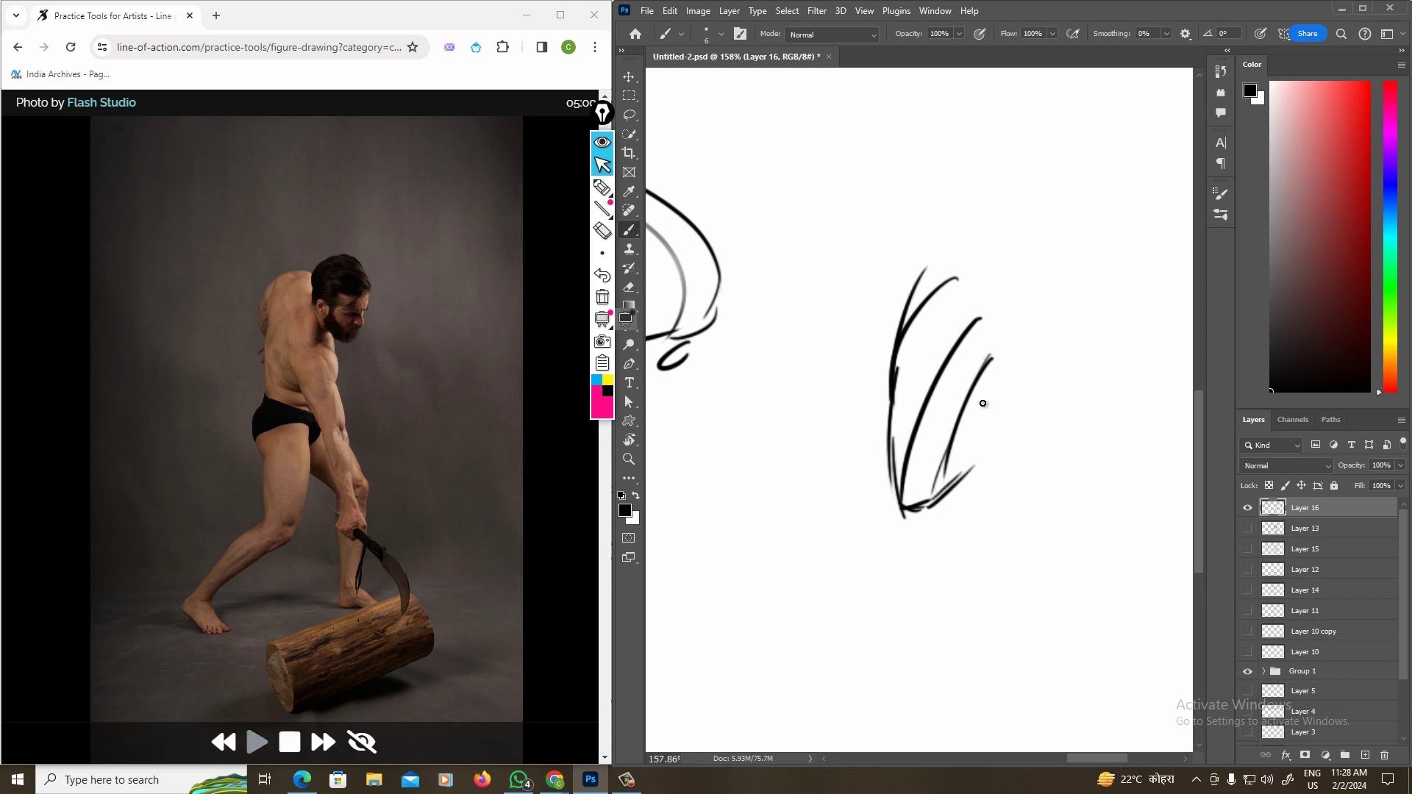
mouse_move(986, 383)
left_mouse_down()
mouse_move(982, 459)
mouse_move(996, 355)
left_mouse_up()
key("ctrl+z")
- Round off the leaning man's upper back with an outer contour, a capped far shoulder and a front edge down to the pelvis
left_click_drag(904, 331, 953, 221)
key("ctrl+z")
left_click_drag(902, 321, 978, 236)
mouse_move(978, 237)
left_mouse_down()
mouse_move(978, 316)
mouse_move(1002, 242)
left_mouse_up()
left_click_drag(1006, 250, 969, 469)
- Add small leg and arm stubs to the leaning man's torso at the pelvis and the shoulder
left_click_drag(924, 512, 921, 517)
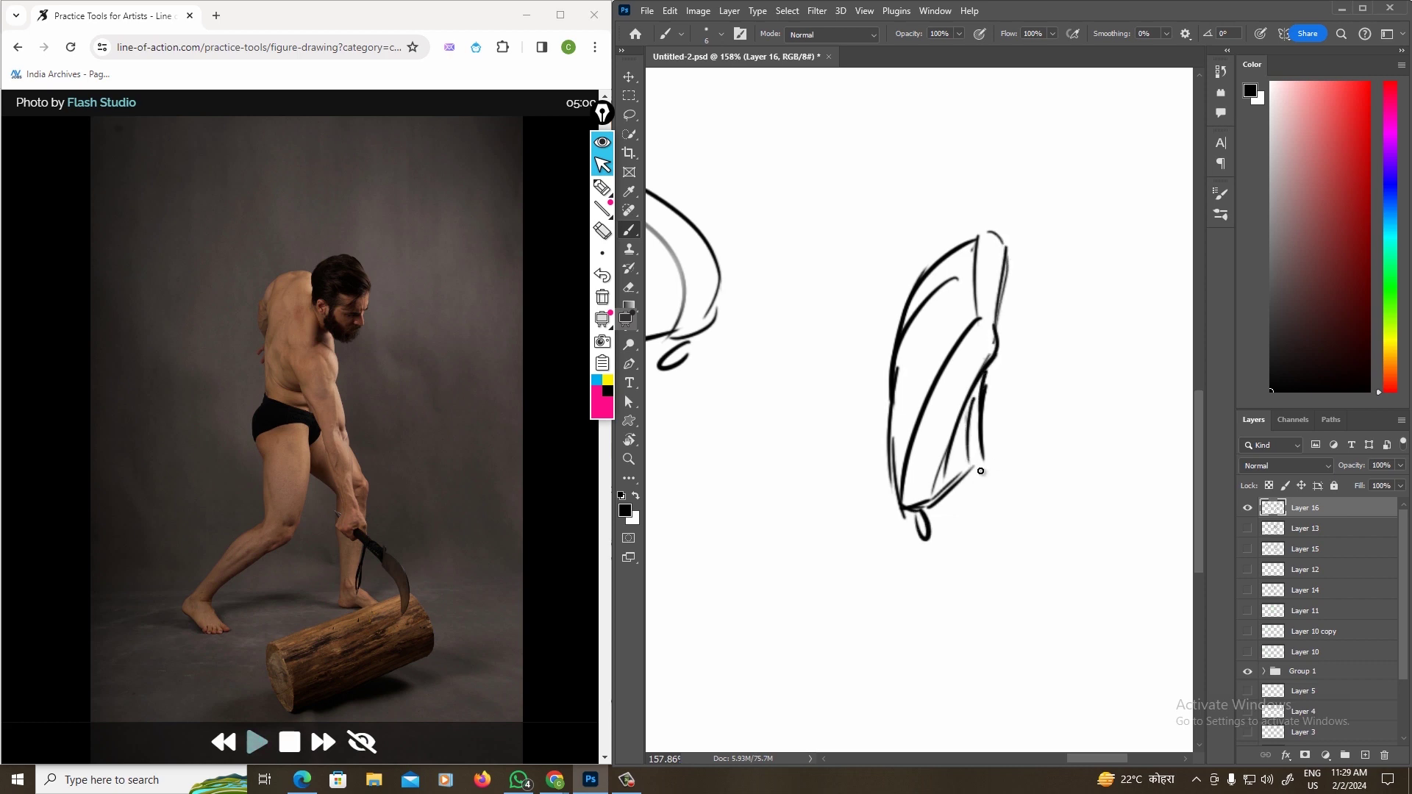
left_click_drag(986, 455, 1010, 462)
left_click_drag(990, 337, 1007, 354)
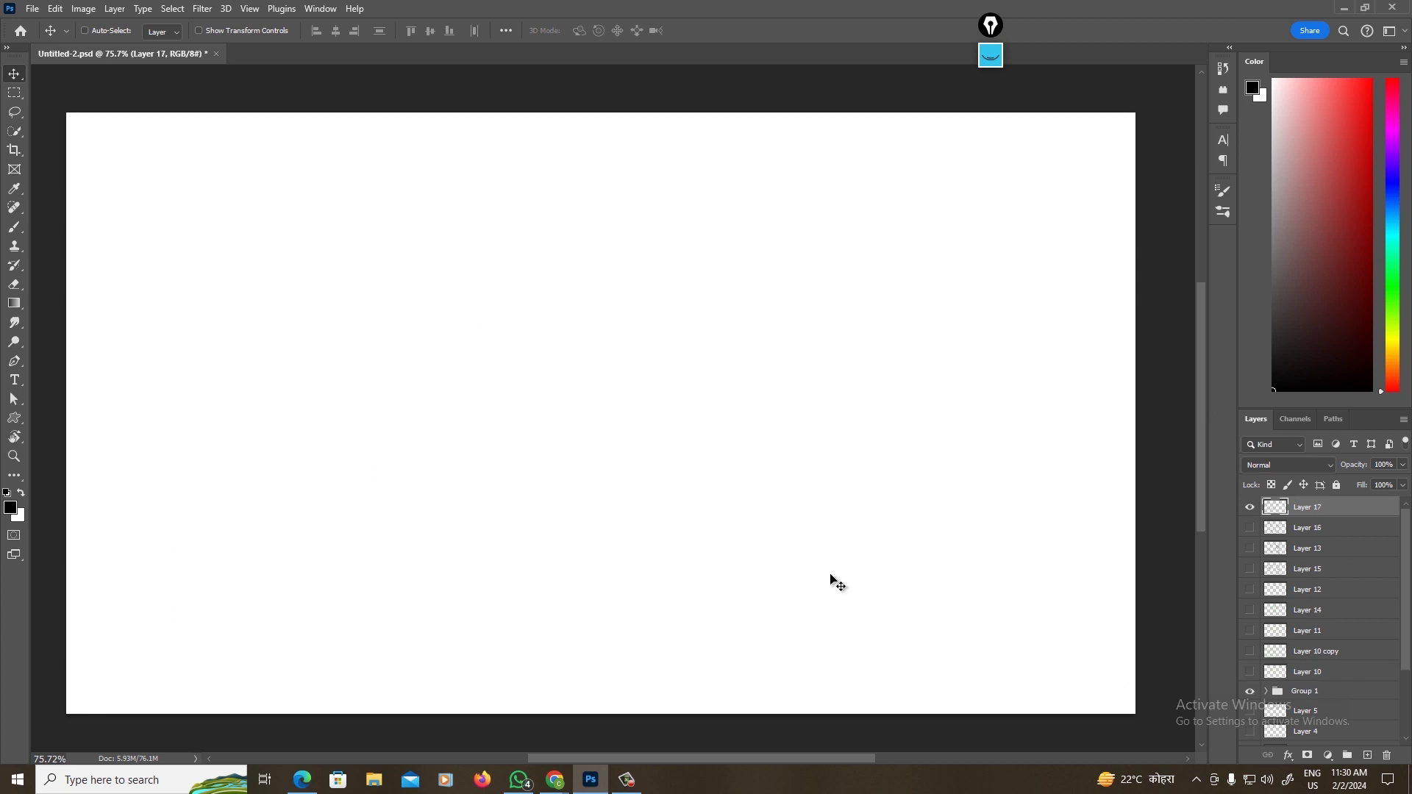
- Handwrite the heading "HOMEWORK" with the Brush on the blank canvas and underline it with two slanted strokes
key("b")
mouse_move(382, 315)
left_mouse_down()
mouse_move(382, 377)
mouse_move(411, 326)
left_mouse_up()
left_click_drag(418, 307, 419, 360)
left_click_drag(444, 313, 441, 315)
left_click_drag(474, 297, 516, 347)
left_click_drag(521, 293, 555, 335)
left_click_drag(632, 284, 629, 286)
left_click_drag(658, 256, 651, 312)
left_click_drag(659, 258, 688, 297)
left_click_drag(700, 250, 694, 298)
left_click_drag(715, 254, 734, 281)
left_click_drag(384, 378, 786, 300)
left_click_drag(394, 387, 794, 321)
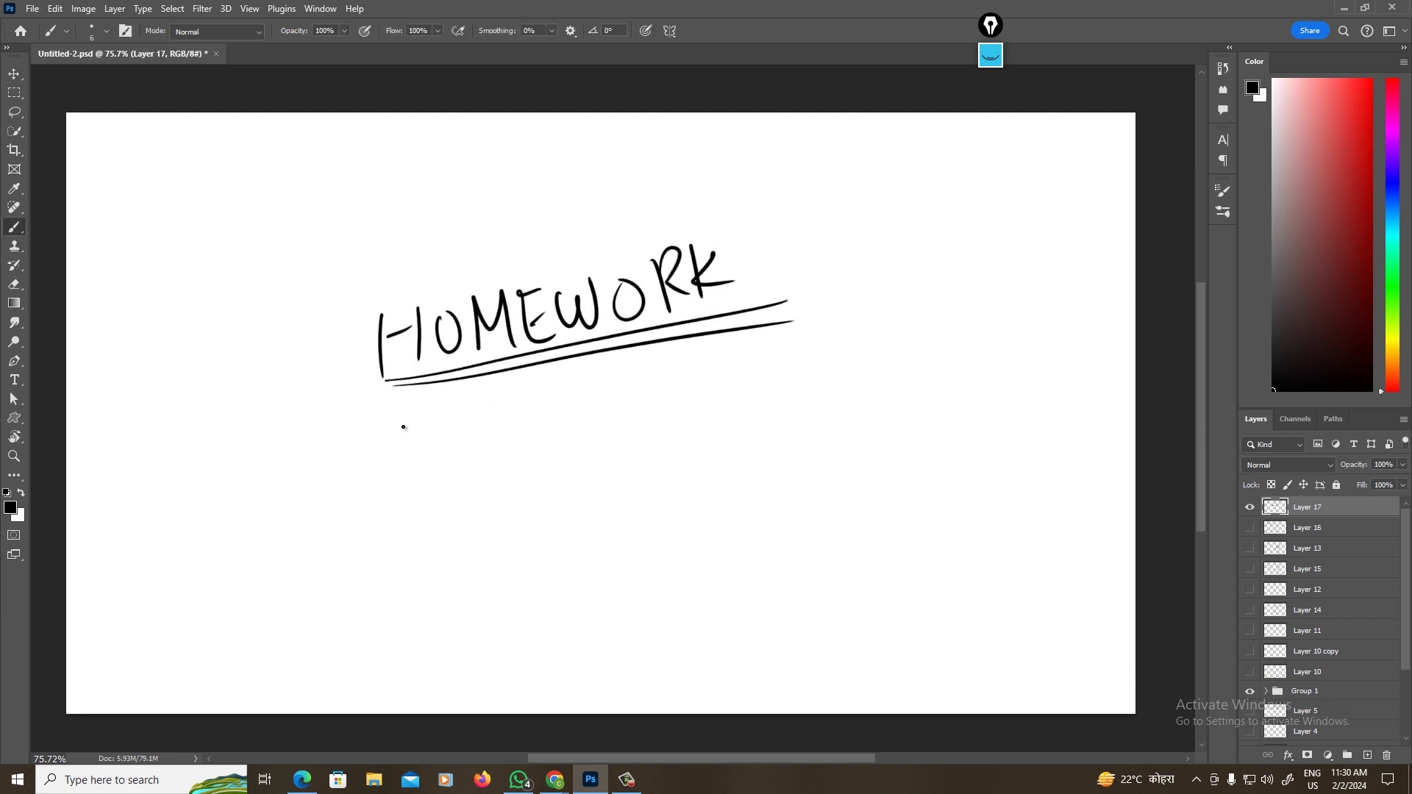
- Handwrite "50-100 POSES" beneath the underlined heading
left_click_drag(343, 462, 349, 523)
left_click_drag(377, 472, 374, 475)
left_click_drag(401, 478, 425, 484)
left_click_drag(457, 451, 454, 454)
left_click_drag(487, 443, 562, 465)
left_click_drag(554, 423, 559, 441)
left_click_drag(599, 431, 597, 434)
mouse_move(625, 412)
left_mouse_down()
mouse_move(612, 442)
mouse_move(639, 435)
left_mouse_up()
mouse_move(638, 423)
left_mouse_down()
mouse_move(664, 418)
mouse_move(675, 440)
left_mouse_up()
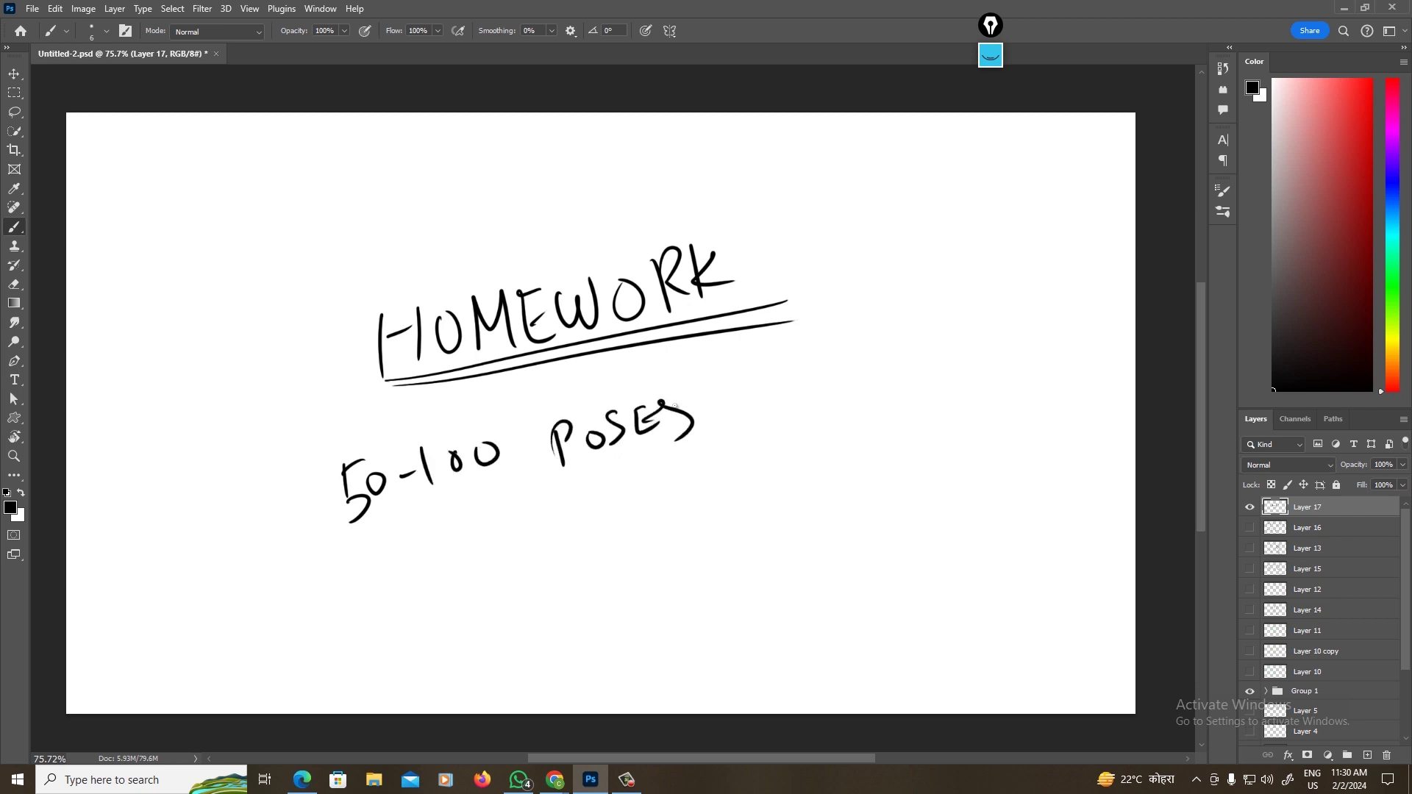